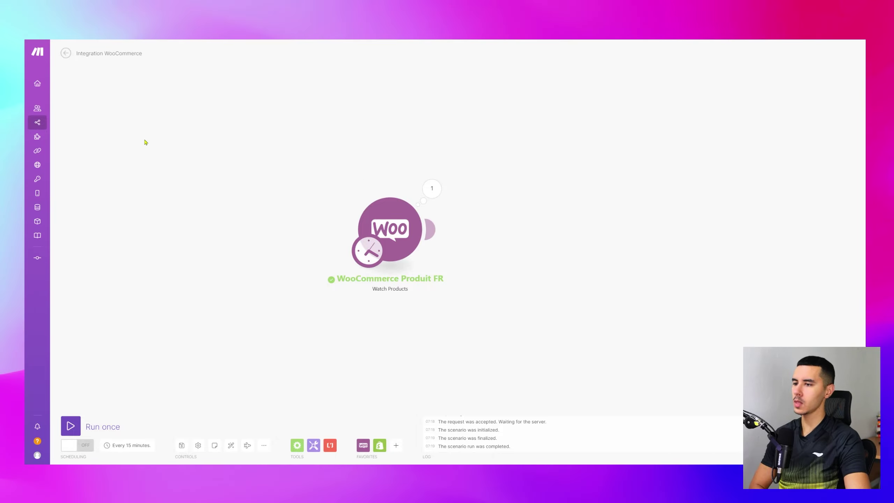
- Examine the product name, dimensions, category and tags in the output bundle of the WooCommerce Watch Products run
click(440, 187)
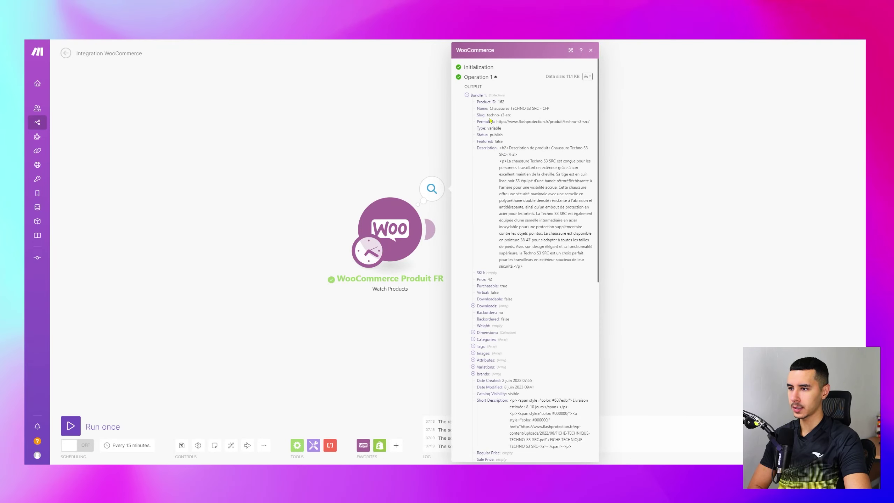
drag(490, 110, 554, 115)
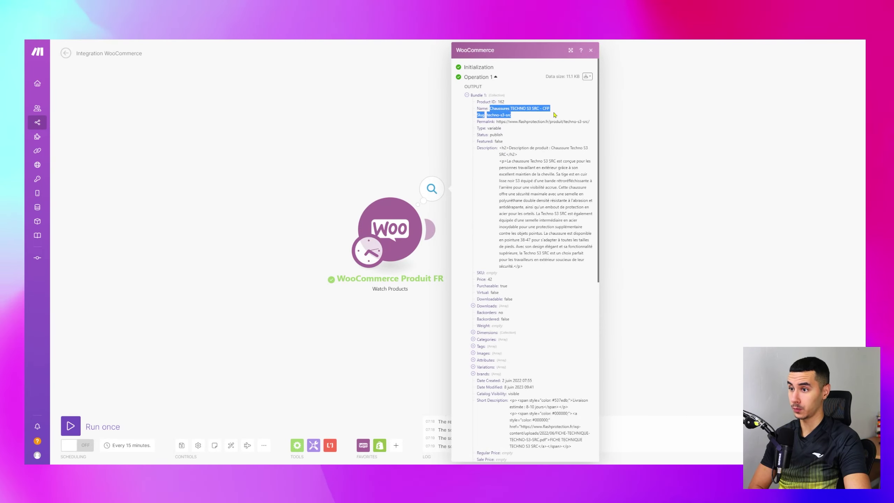
key(ctrl+t)
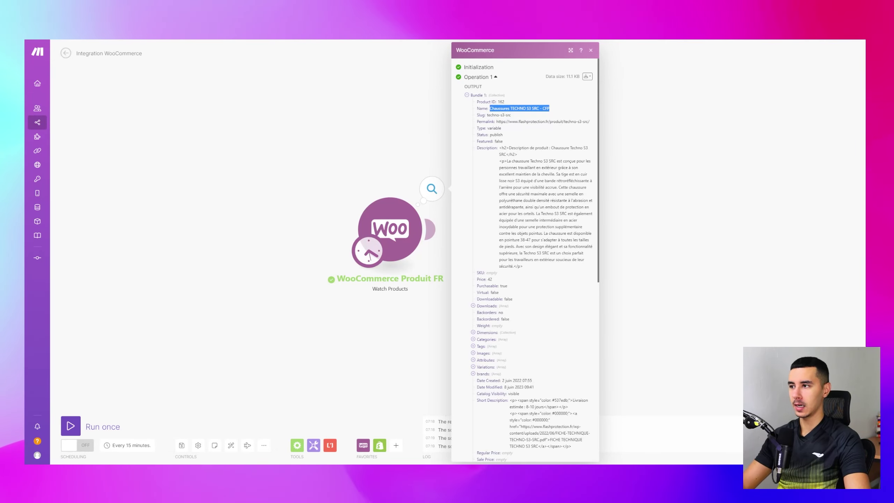
scroll(522, 281, down, 3)
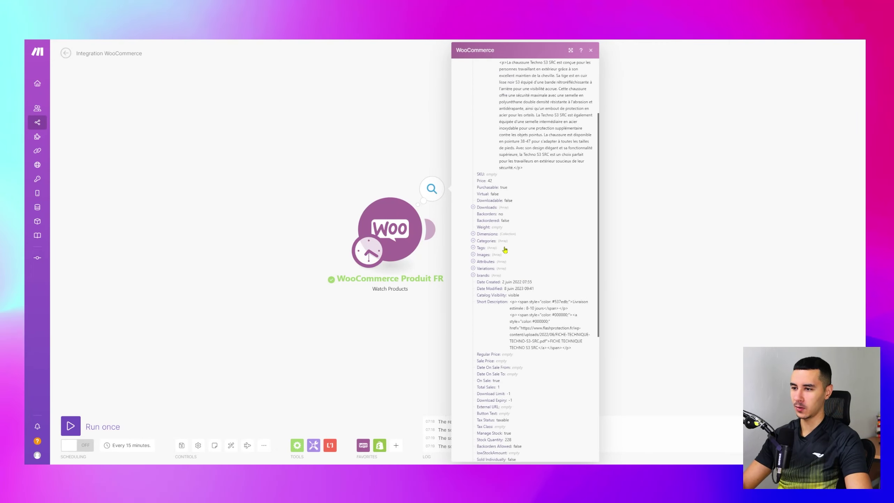
click(492, 236)
click(482, 260)
click(481, 275)
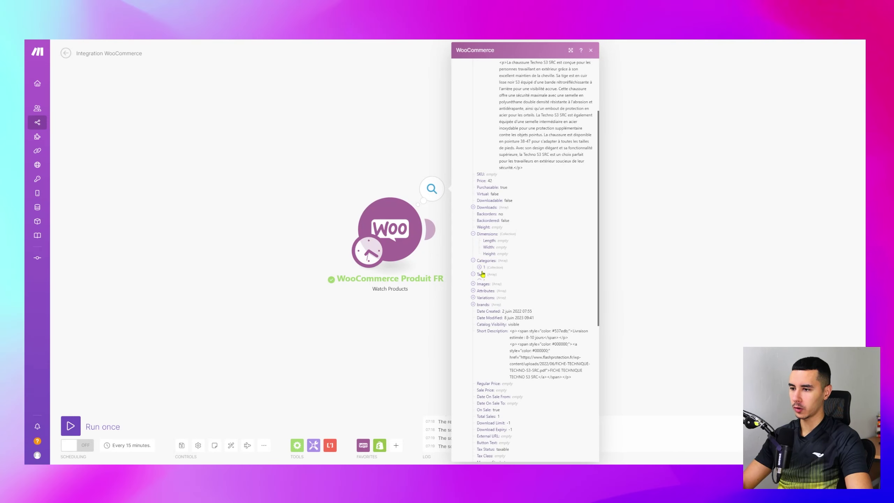
click(480, 266)
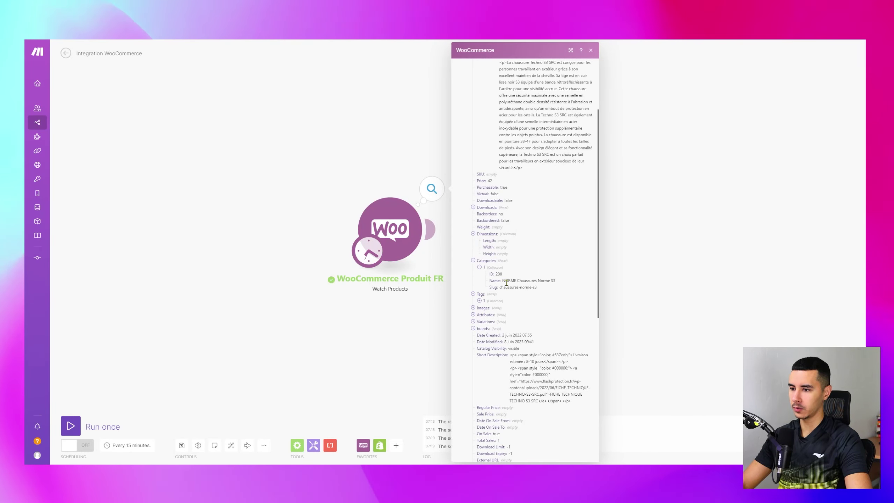
scroll(544, 301, down, 5)
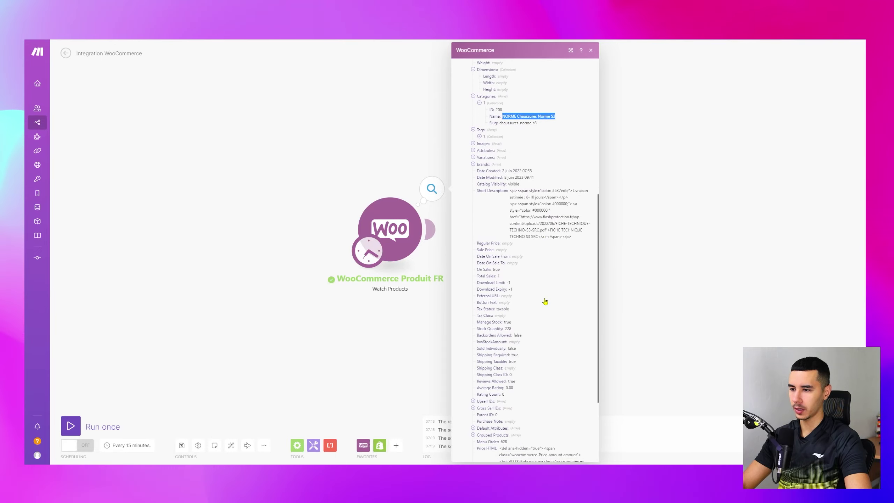
- Review the product's HTML description in the WooCommerce output bundle, then close the output
scroll(499, 139, up, 15)
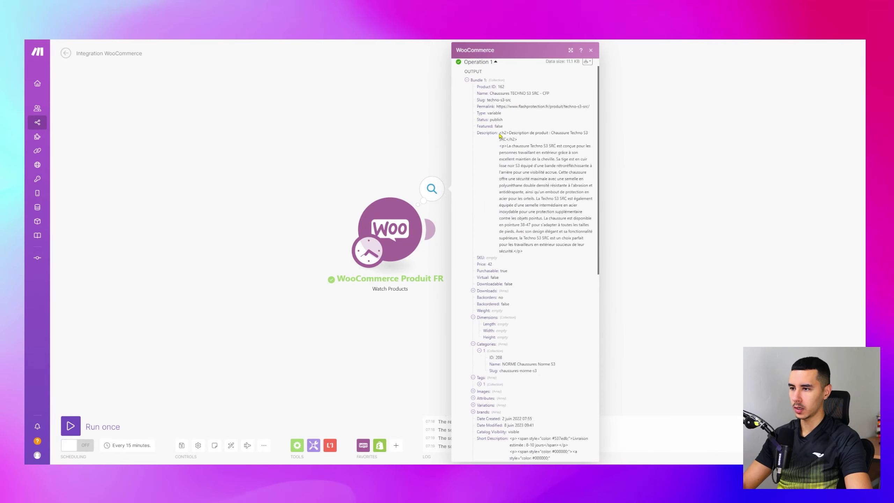
mouse_move(499, 134)
mouse_down()
mouse_move(549, 231)
mouse_move(530, 245)
mouse_move(497, 139)
mouse_up()
click(531, 256)
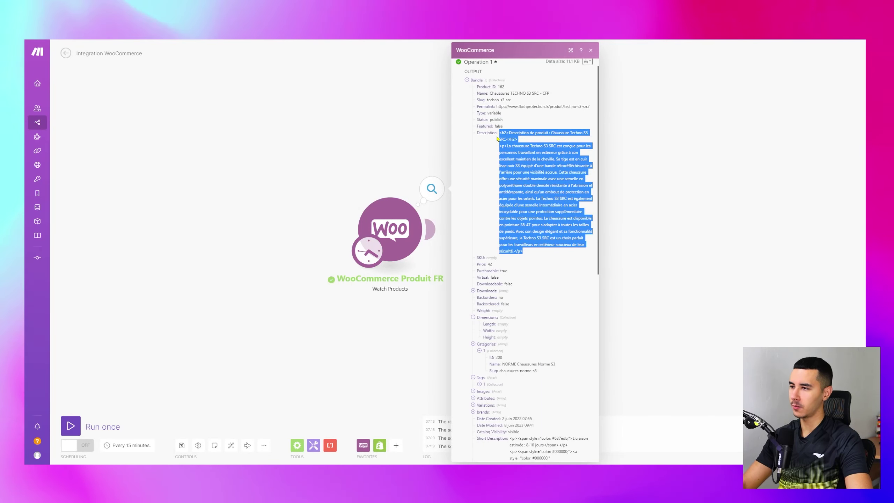
click(495, 150)
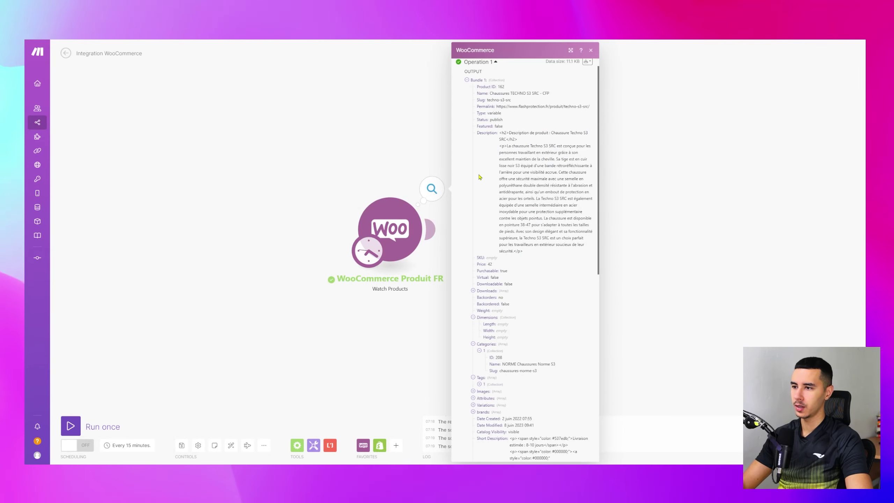
click(363, 140)
- Reposition the WooCommerce module and add an OpenAI "Create a Completion (GPT-3, GPT-3.5, GPT-4)" module after it
drag(403, 218, 264, 193)
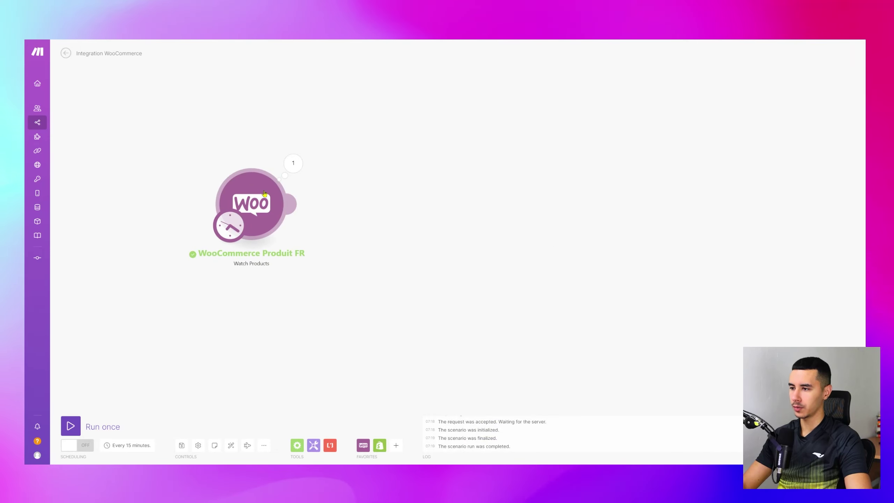
click(295, 201)
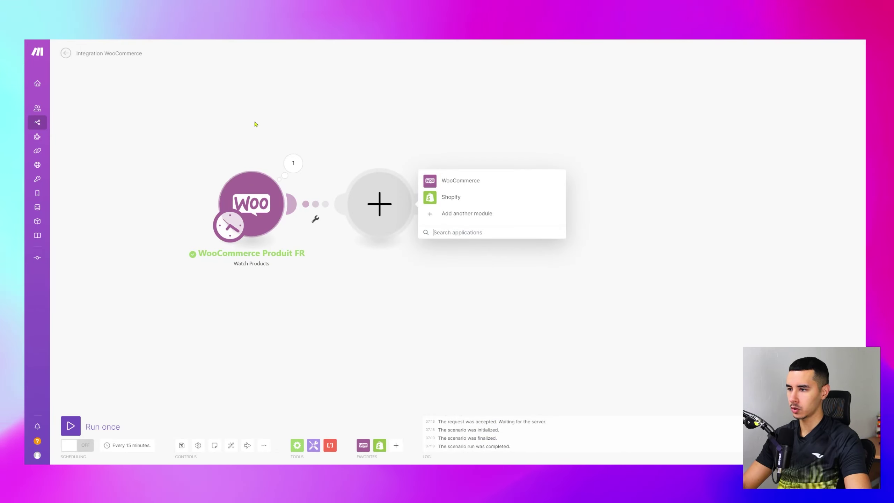
text(open)
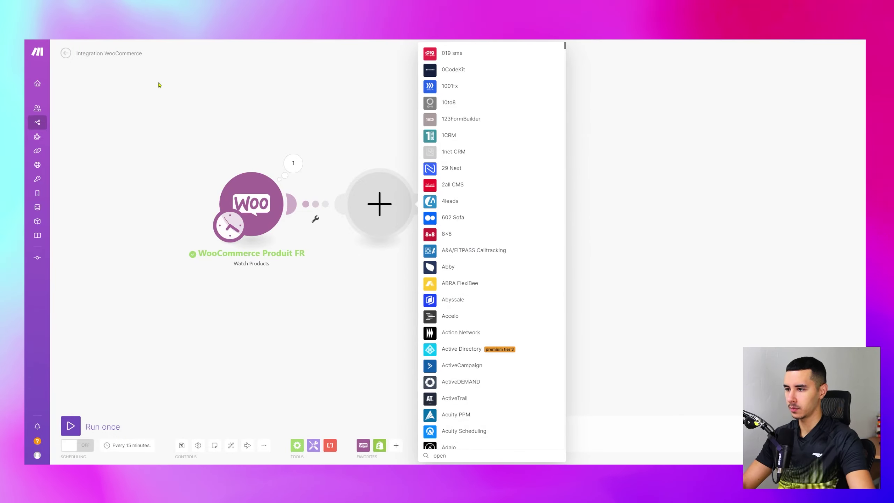
key(Return)
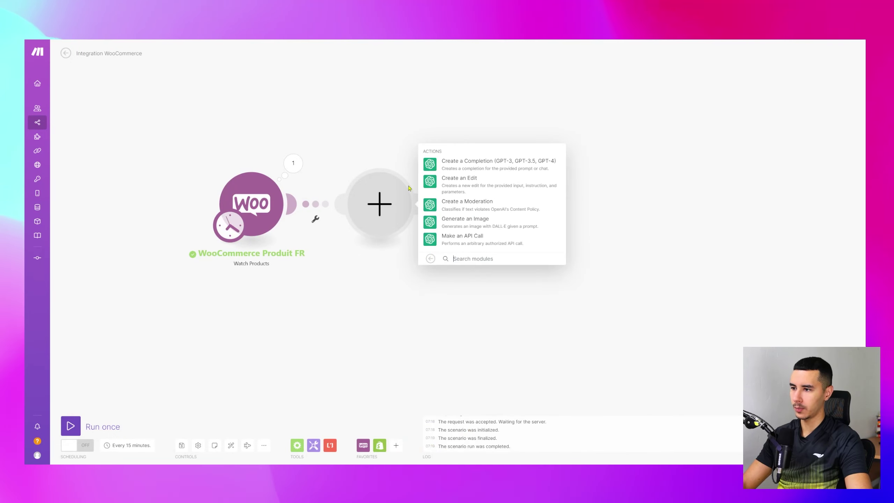
click(456, 169)
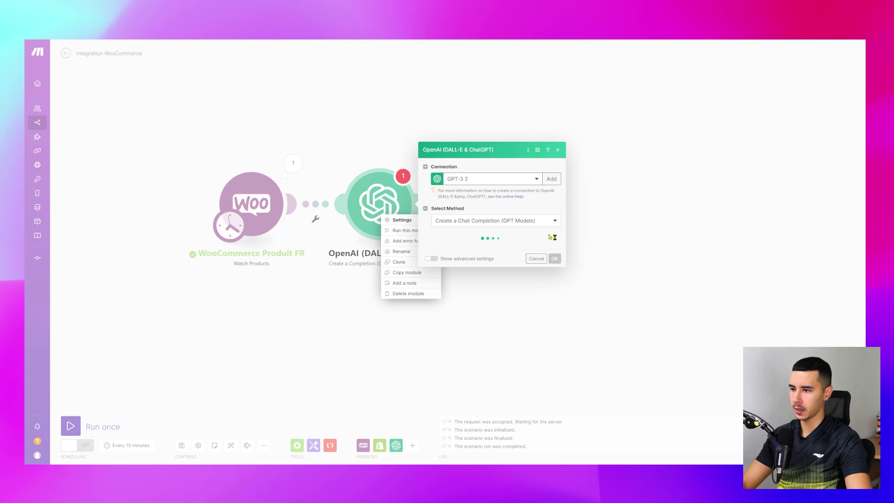
- Set the OpenAI model to gpt-4 and add a message item with the System role
click(456, 222)
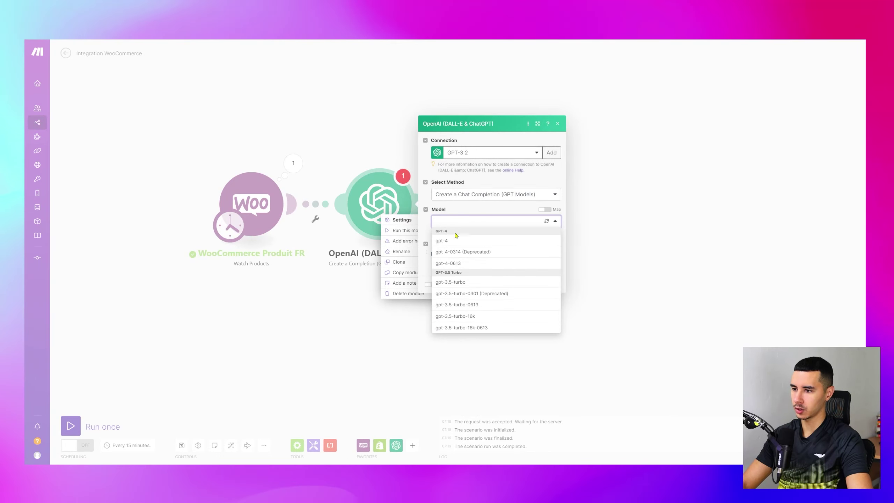
click(457, 240)
click(446, 254)
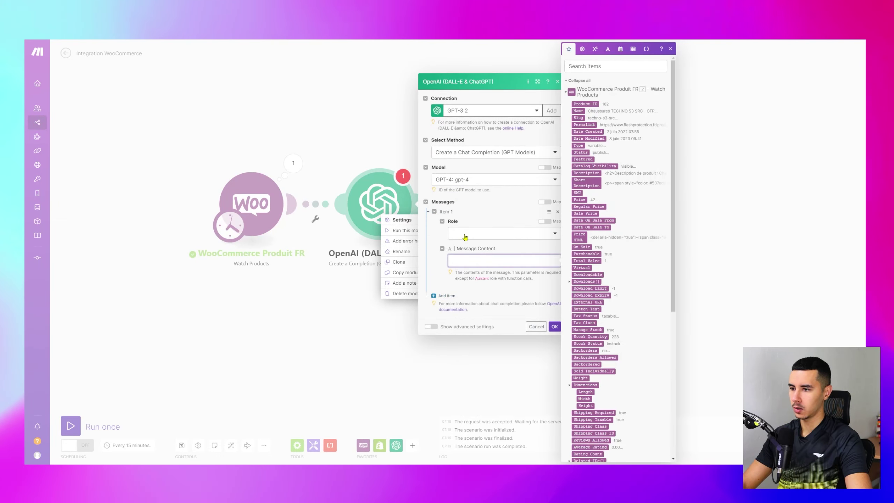
click(458, 233)
click(459, 243)
- Fill the message content with "Traduis ce titre en Portugais" followed by the WooCommerce Name variable, and save the module
click(469, 260)
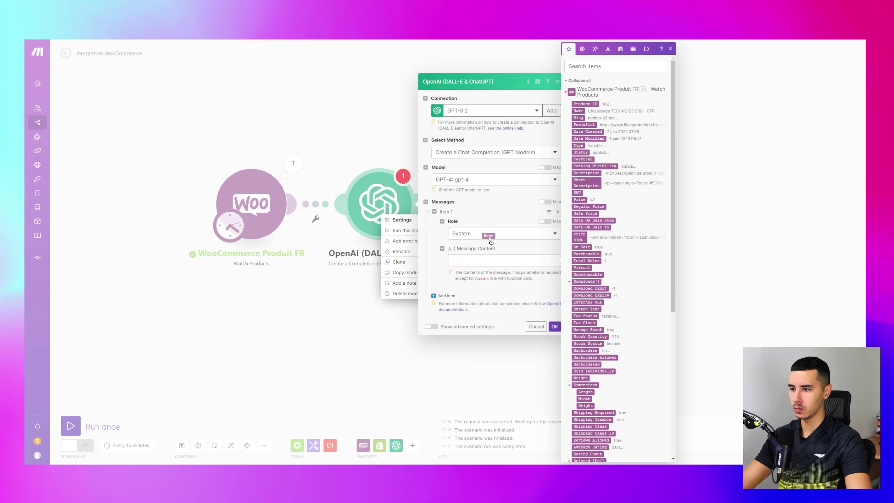
drag(484, 257, 485, 259)
text(Tr)
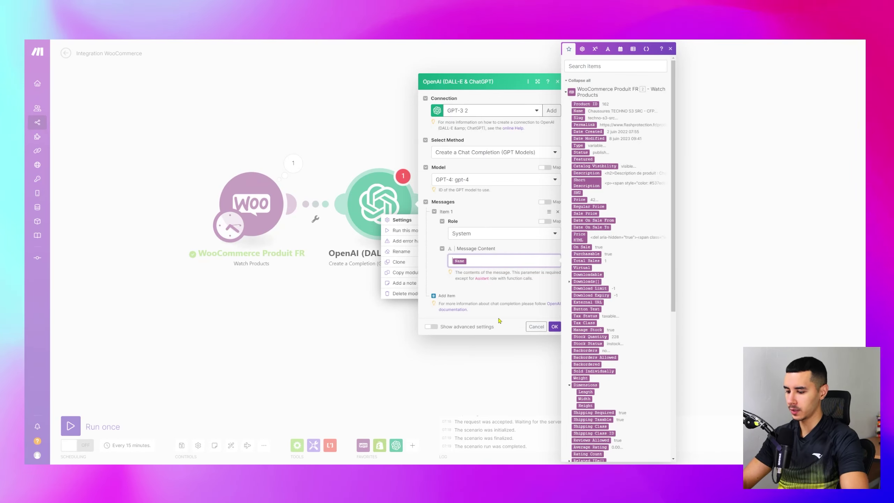
text(aduis ce titre e)
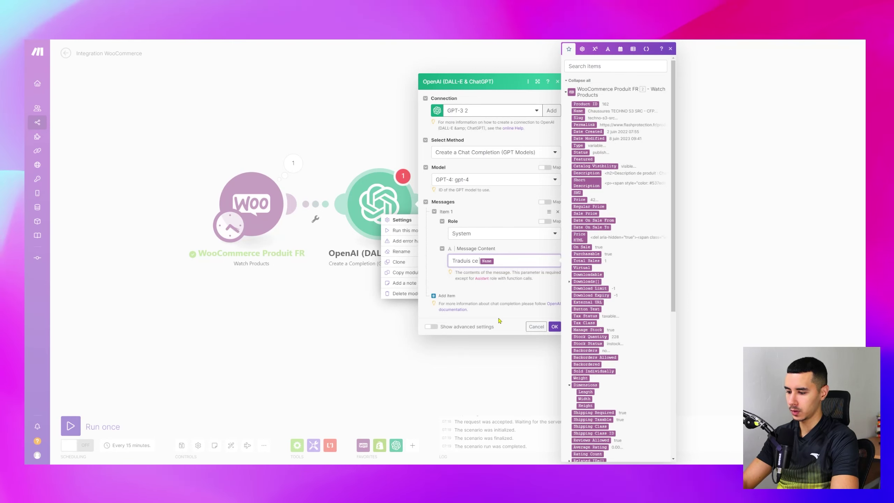
text(n Portugais)
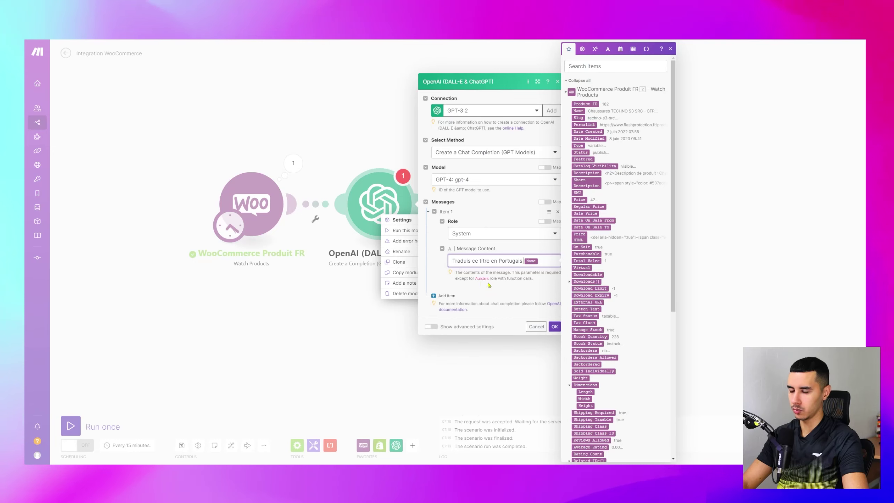
click(556, 325)
- Rename the OpenAI module as "Trad Titre"
right_click(381, 214)
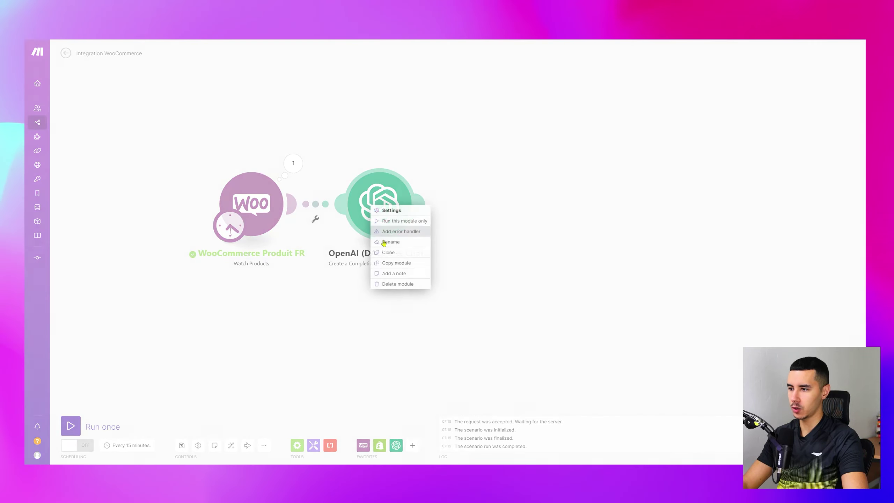
click(396, 251)
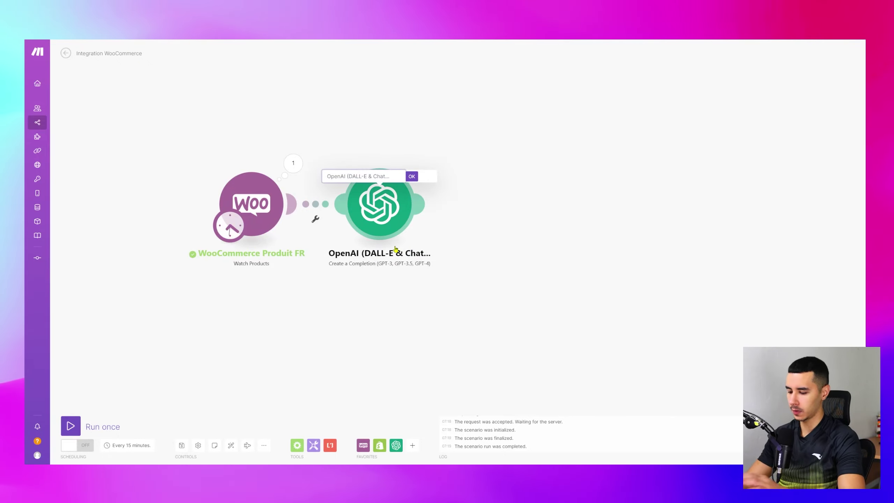
text(T)
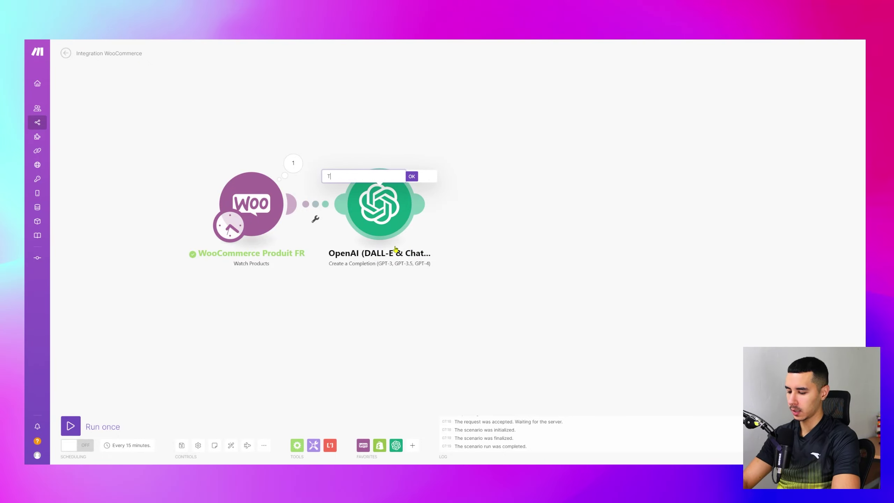
text(rad Titre)
key(Return)
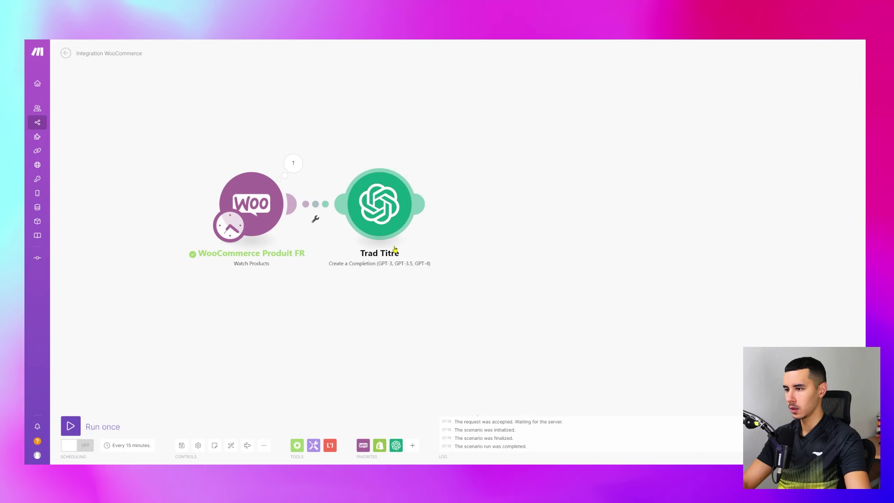
- Move the Trad Titre module up, clone it, and place the connected copy below it
drag(395, 248, 415, 179)
right_click(405, 155)
click(419, 200)
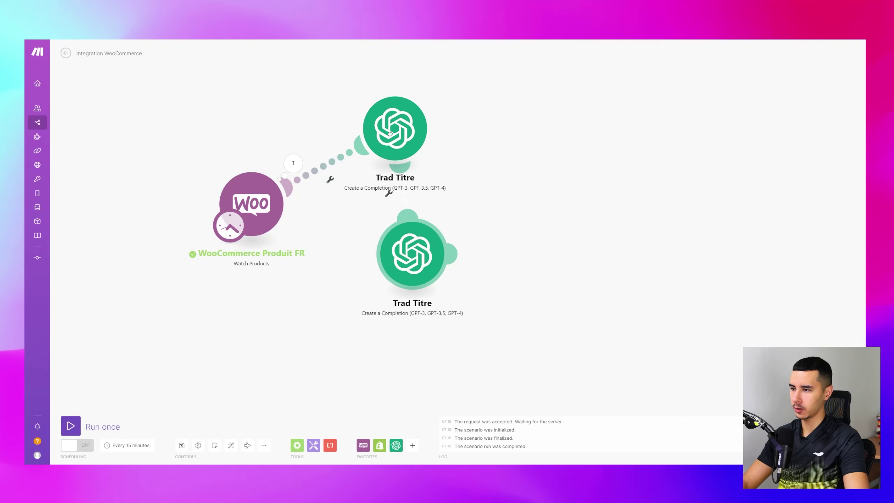
drag(412, 253, 410, 285)
- In the cloned module's message content, replace the Name variable with the WooCommerce Description variable
click(411, 285)
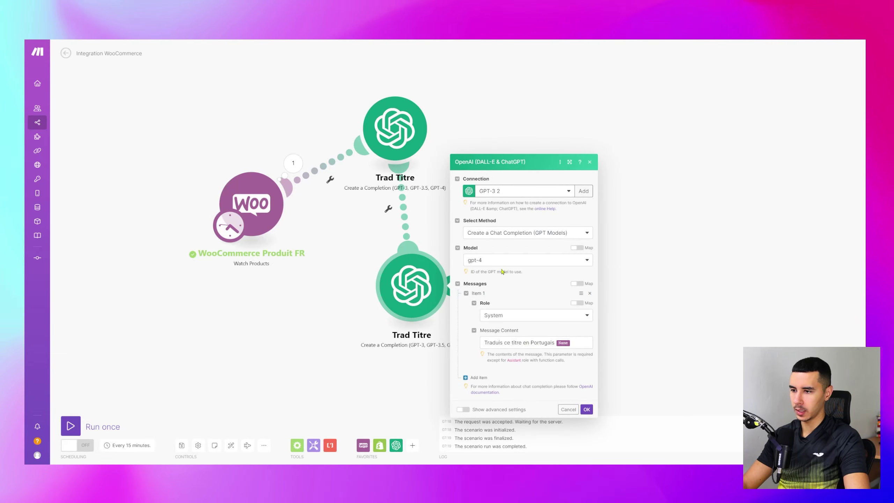
click(579, 342)
key(BackSpace)
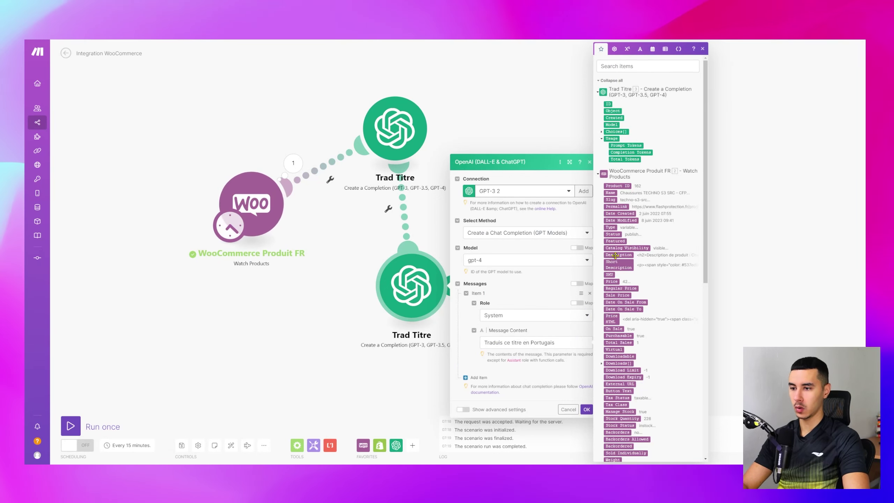
drag(615, 255, 521, 343)
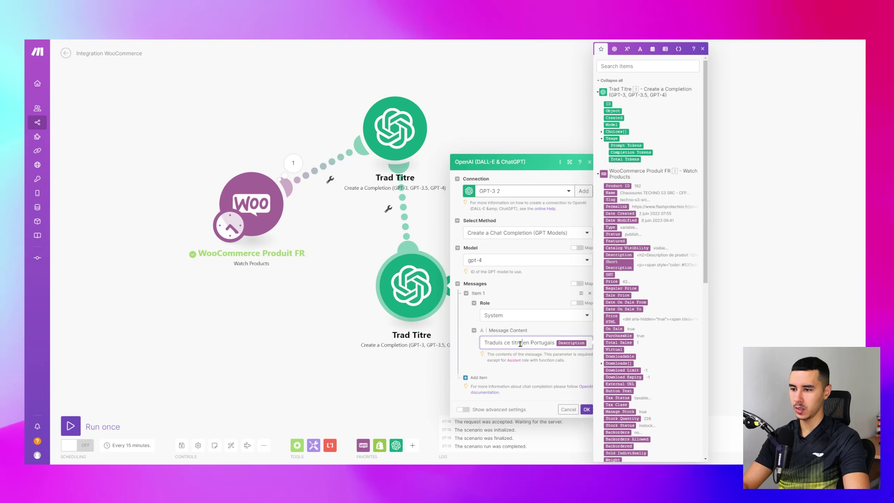
- Reword the clone's prompt before the Description variable to "Traduis cette description en HTML en Portugais :" and save the module
key(BackSpace)
key(BackSpace)
key(BackSpace)
key(BackSpace)
key(BackSpace)
key(BackSpace)
text(tte descr)
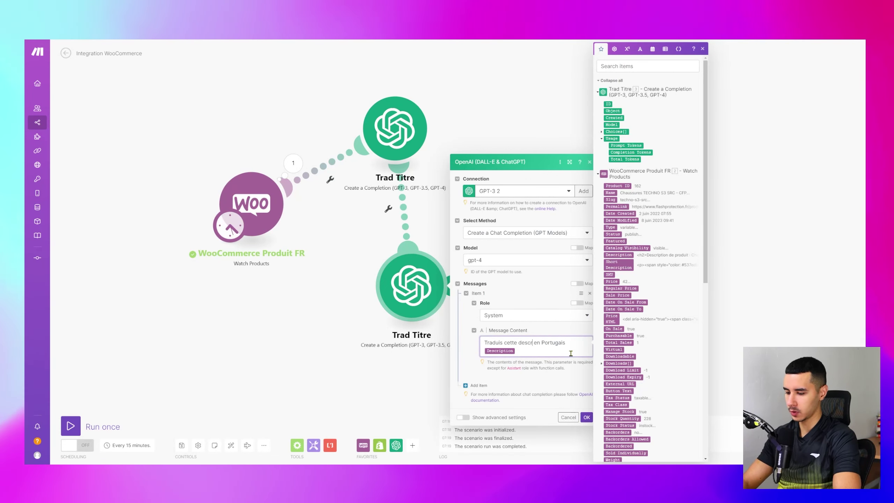
text(iption en HTML)
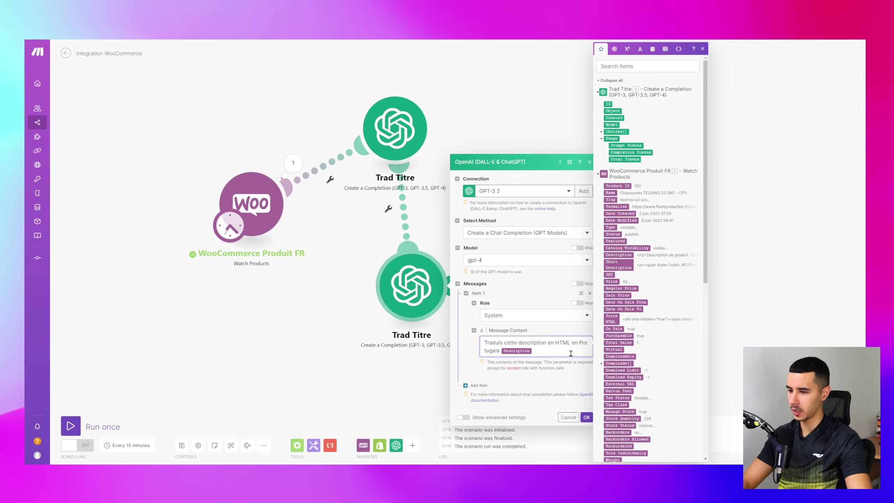
click(502, 350)
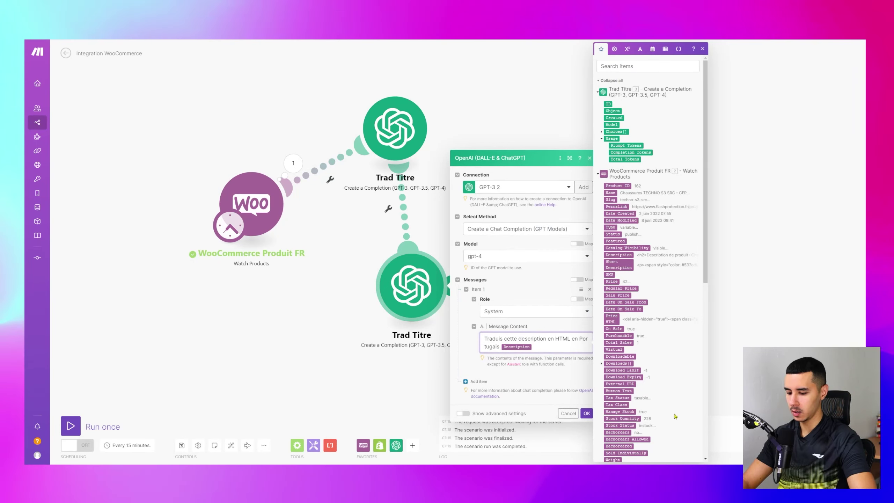
click(592, 347)
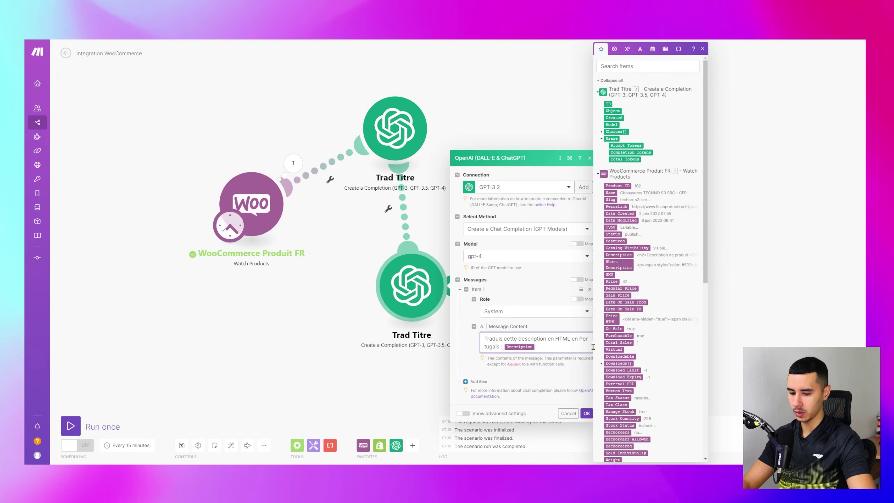
click(587, 413)
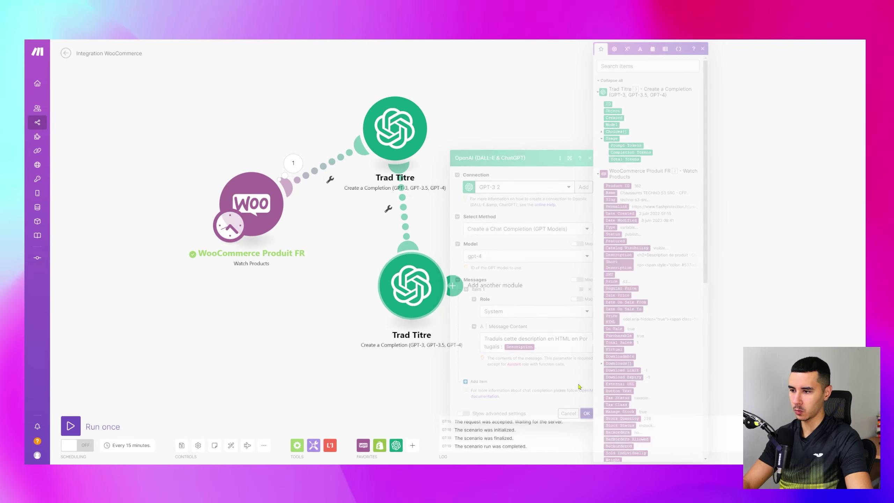
- Insert a colon between the prompt text and the Name variable in the Trad Titre module's message content
click(395, 128)
click(558, 234)
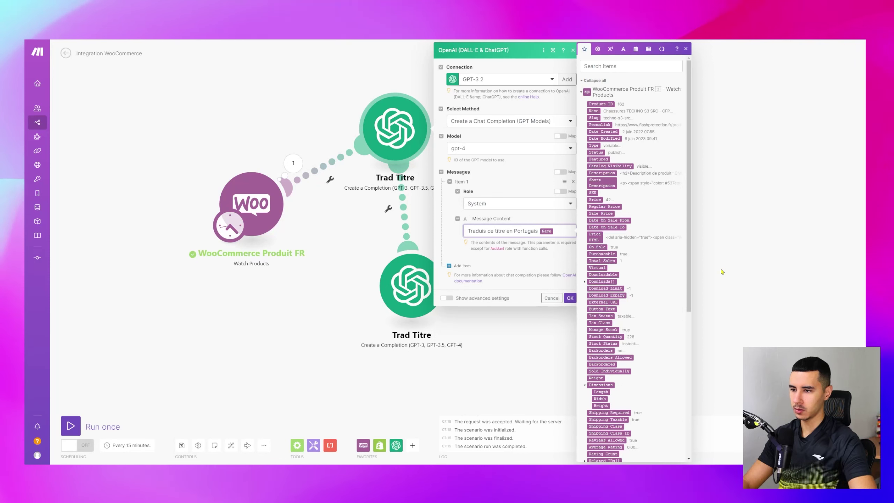
key(Left)
text(:)
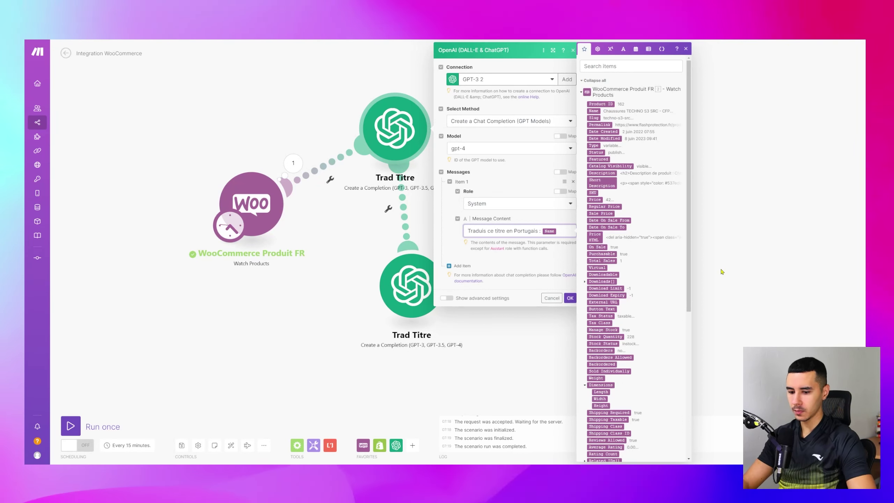
key(Right)
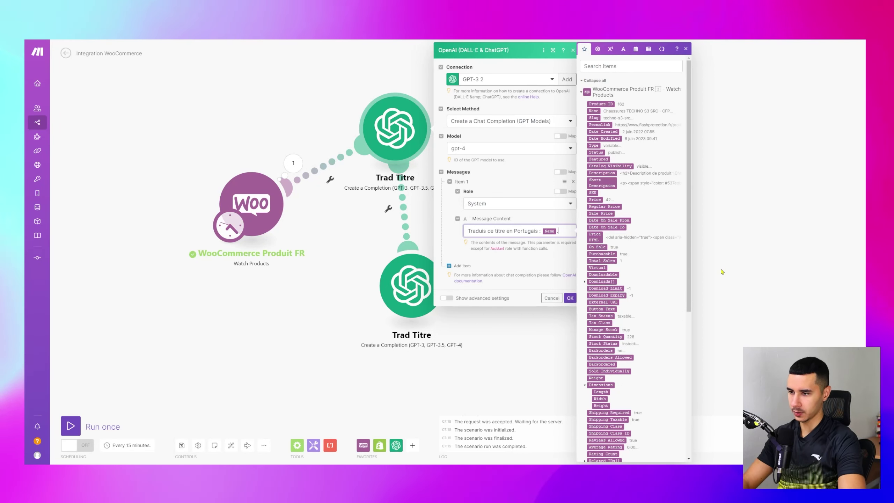
key(Return)
key(Return)
text(FJrfsdys)
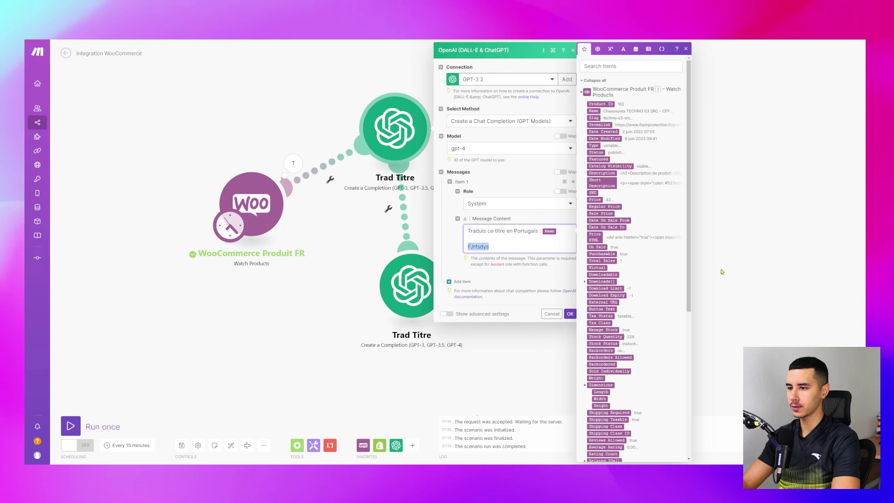
key(BackSpace)
key(BackSpace)
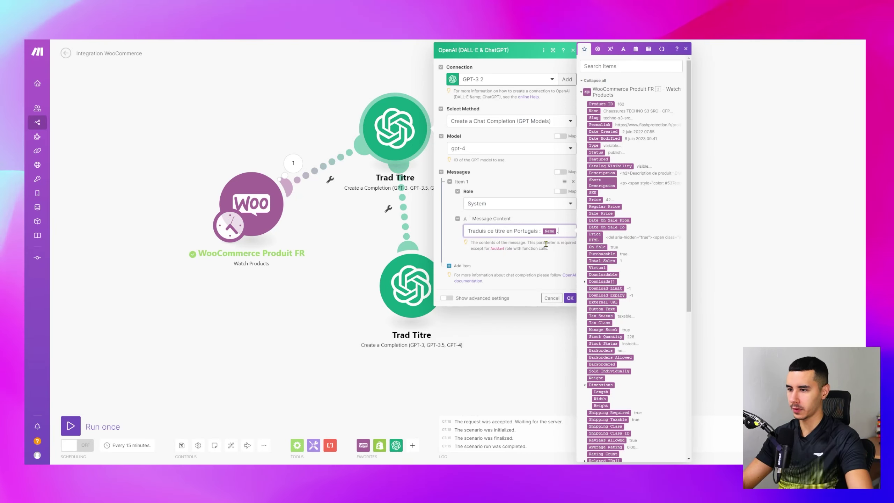
- Close the Trad Titre settings and rename the lower OpenAI module as "Trad Desc HTML"
click(556, 306)
right_click(421, 291)
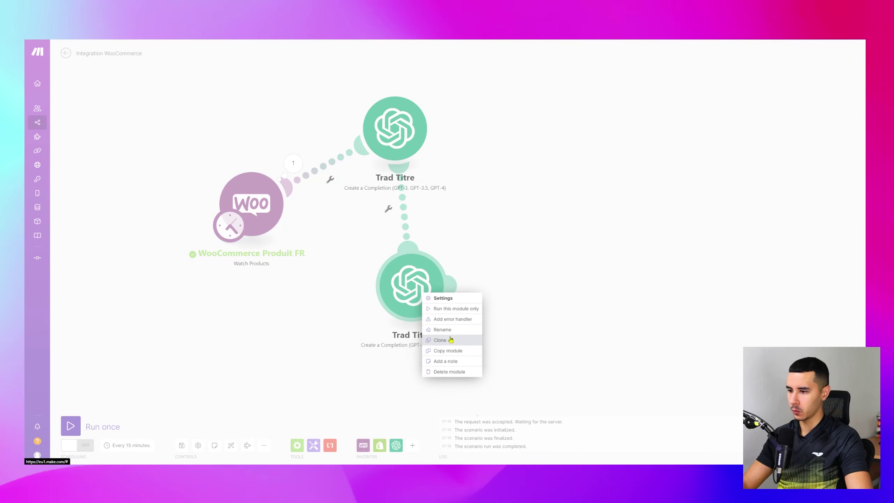
click(452, 334)
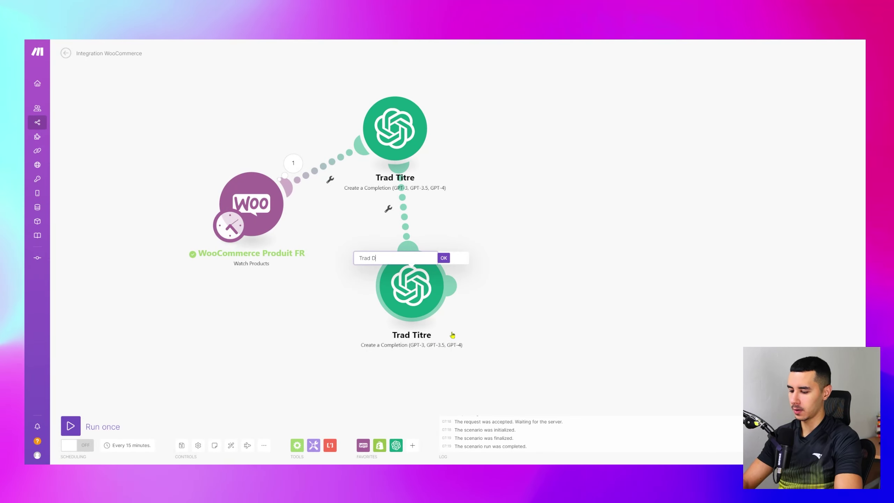
key(BackSpace)
key(BackSpace)
text(es)
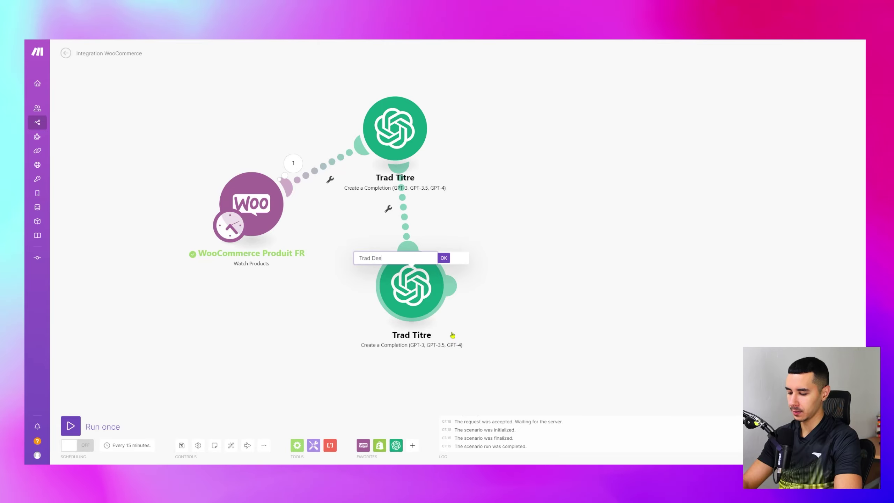
text(c HTML)
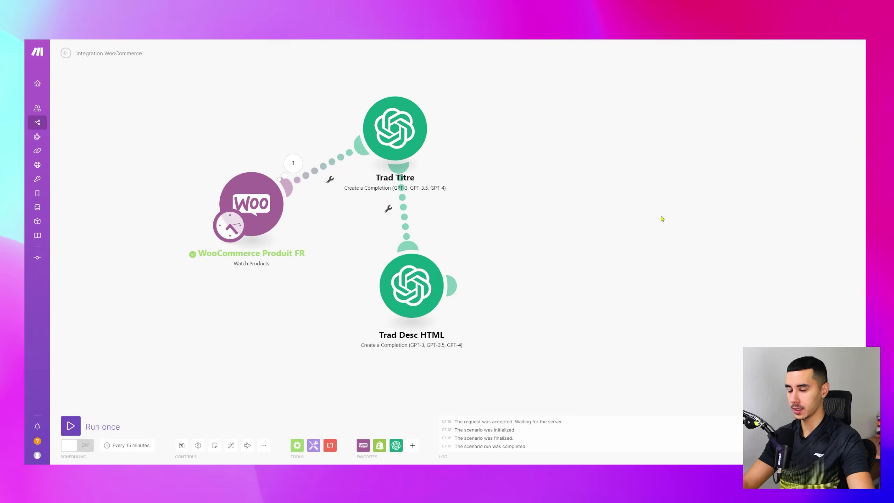
- Clone the Trad Desc HTML module and arrange the connected modules so that one sits beside Trad Titre and one below
drag(662, 219, 642, 226)
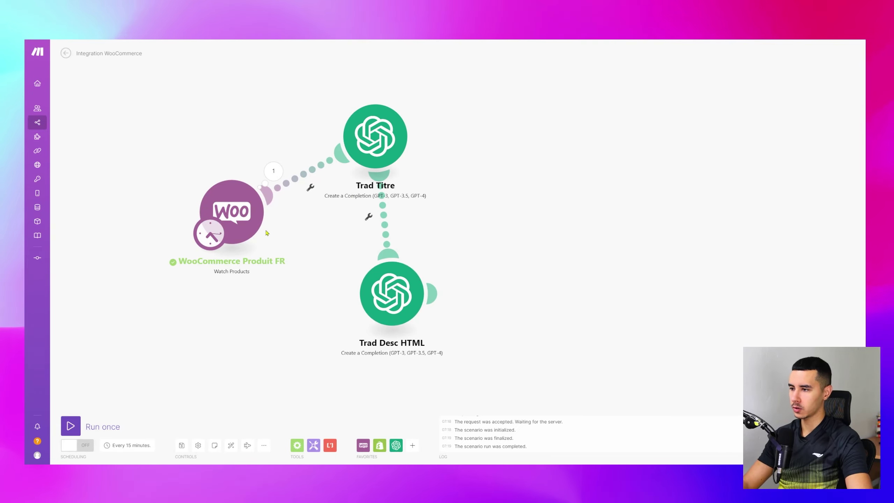
right_click(389, 290)
click(410, 334)
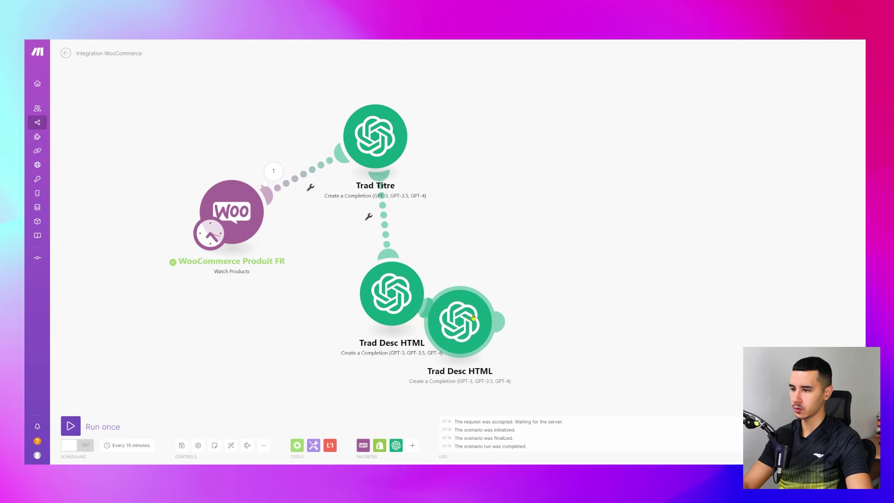
click(476, 141)
mouse_move(389, 283)
mouse_down()
mouse_move(480, 202)
mouse_move(493, 145)
mouse_up()
- Remove the Description variable from the message content of the last Trad Desc HTML module in the chain
click(493, 136)
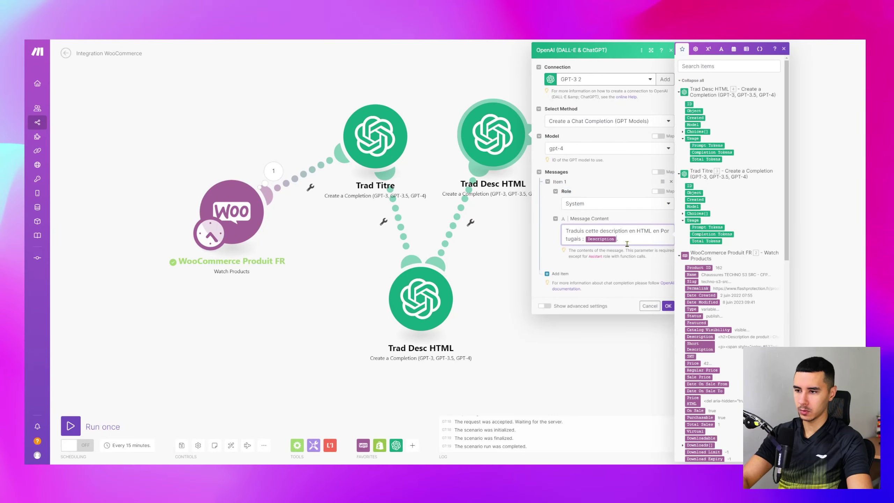
key(BackSpace)
scroll(725, 247, down, 2)
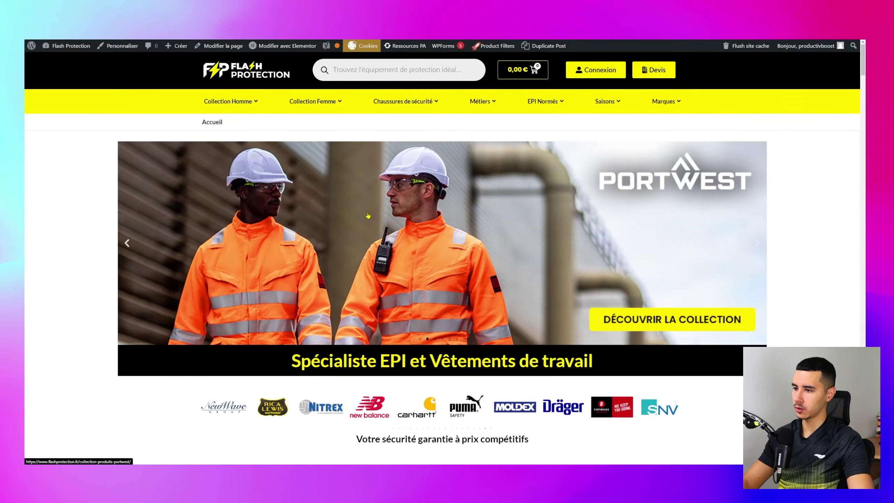
- On the Flash Protection shop, examine the New Balance Speedware Midspwr safety shoe's photos, attributes, delivery text and technical sheet
scroll(314, 253, down, 15)
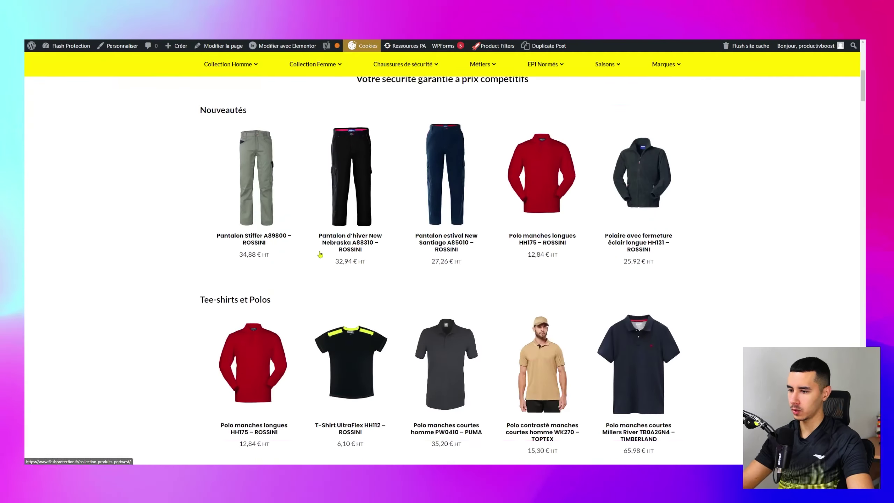
scroll(312, 246, down, 2)
scroll(281, 212, up, 2)
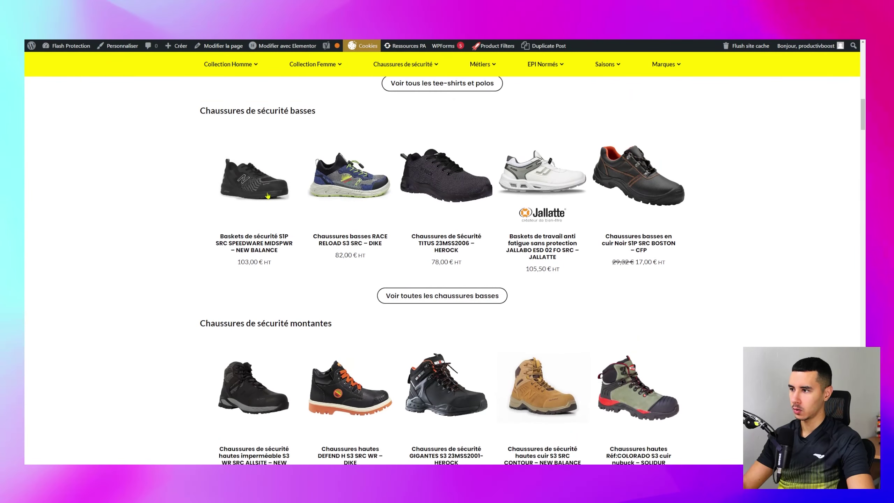
click(258, 192)
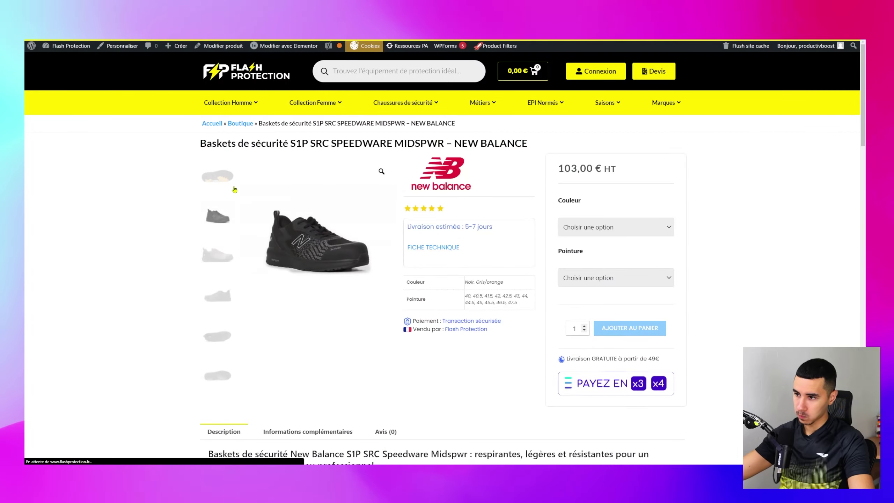
click(218, 215)
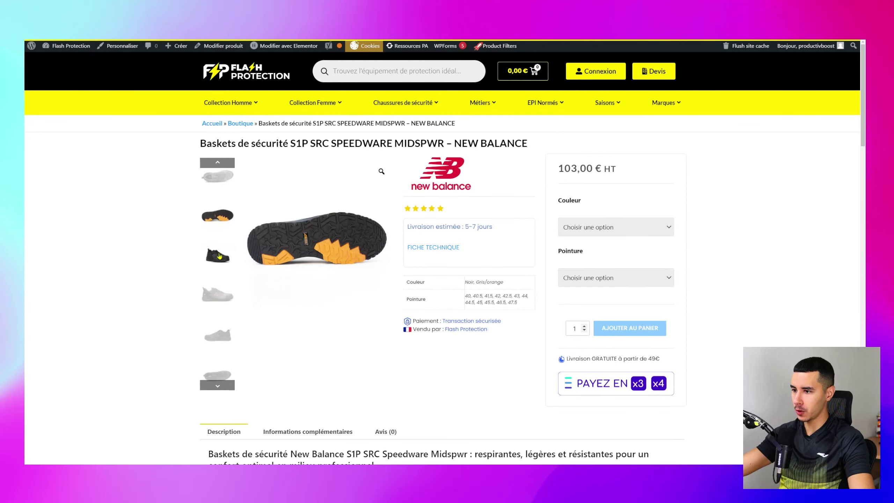
drag(424, 289, 410, 282)
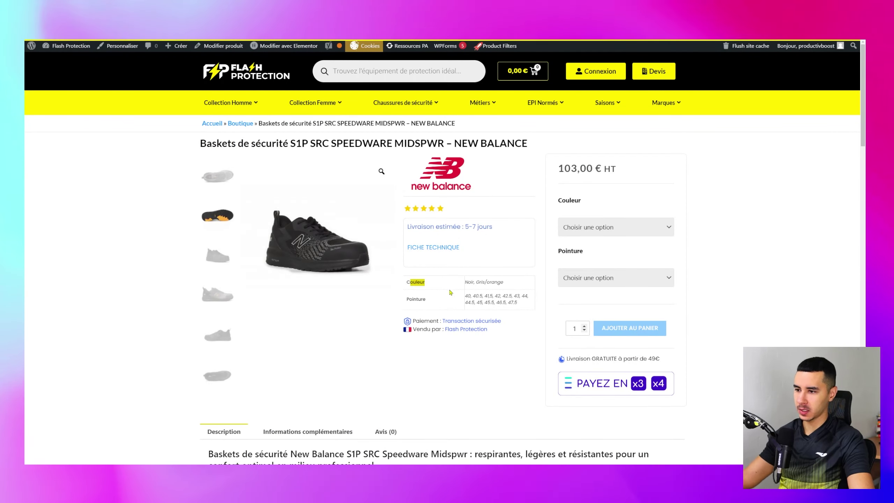
click(525, 309)
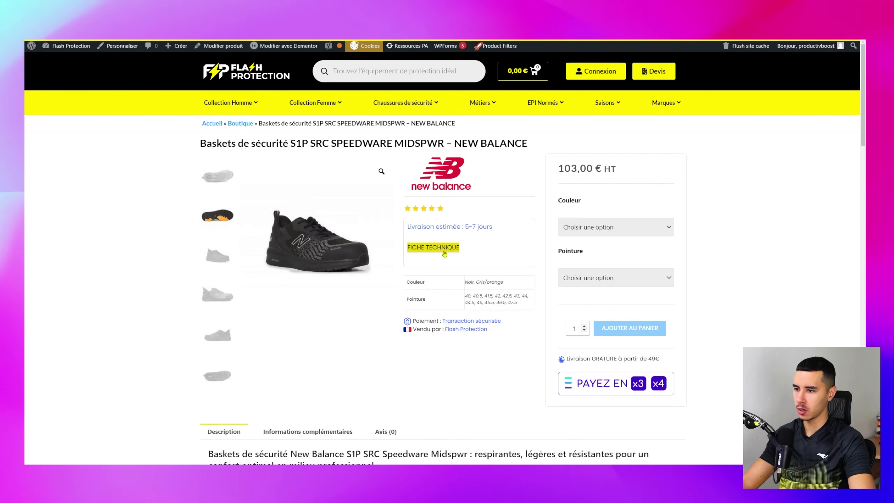
click(433, 247)
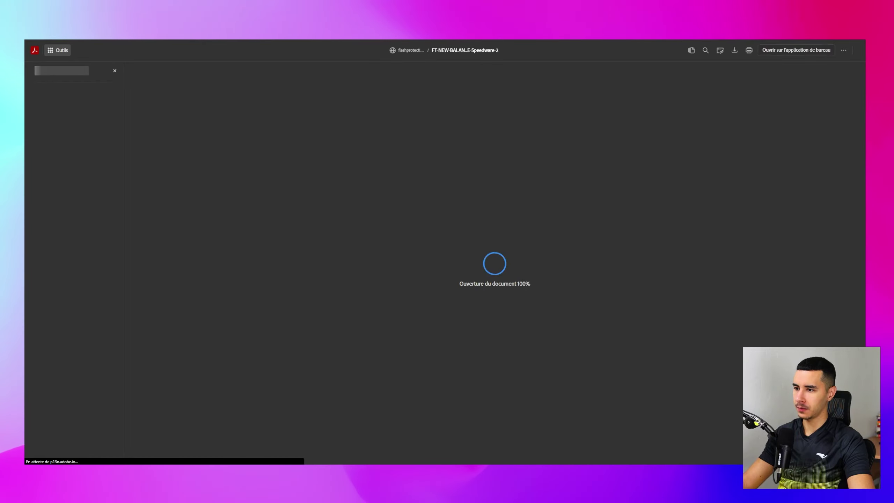
scroll(429, 212, down, 10)
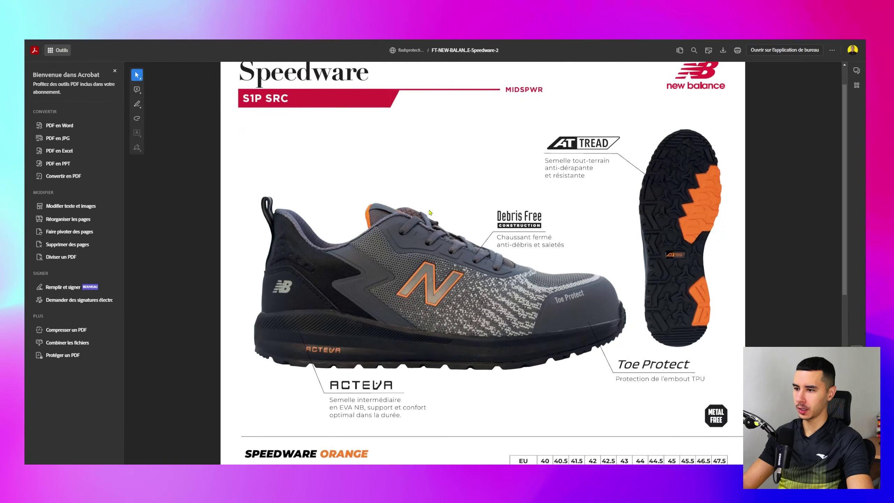
key(ctrl+w)
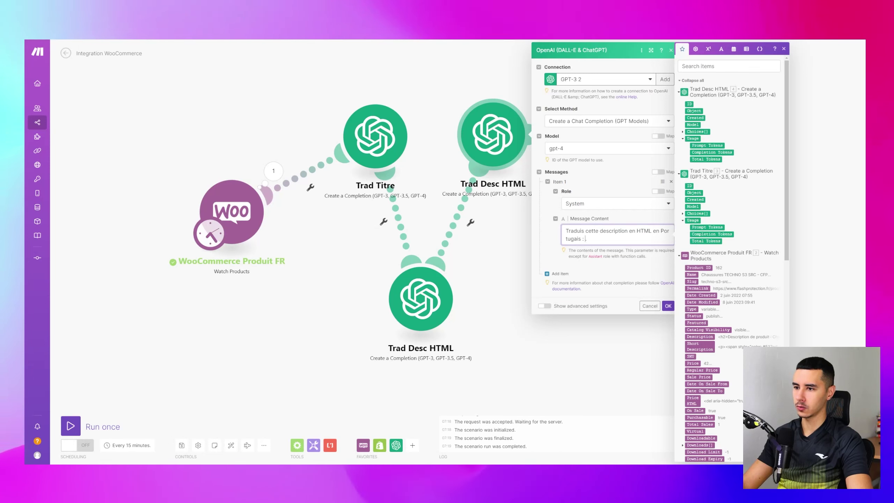
- Back in Make, insert the WooCommerce yoastHeadJson ogDescription variable at the end of the last module's message content
scroll(702, 294, down, 4)
scroll(701, 294, down, 3)
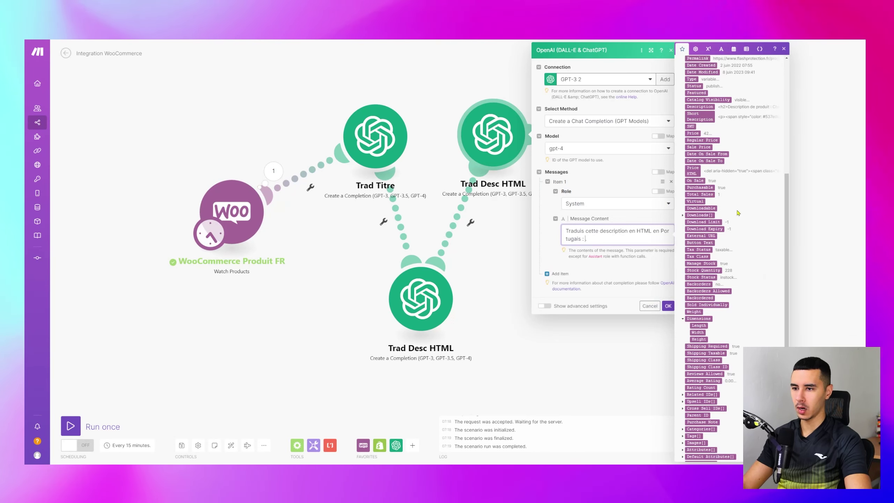
scroll(758, 316, down, 5)
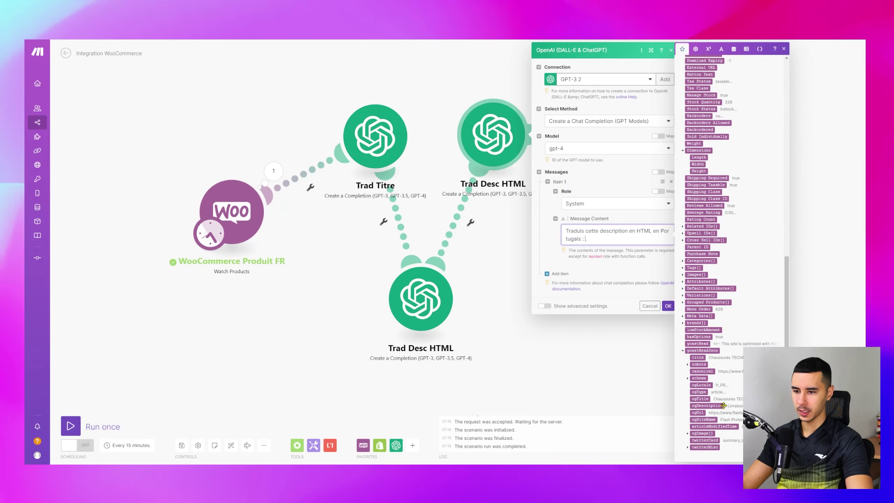
click(719, 406)
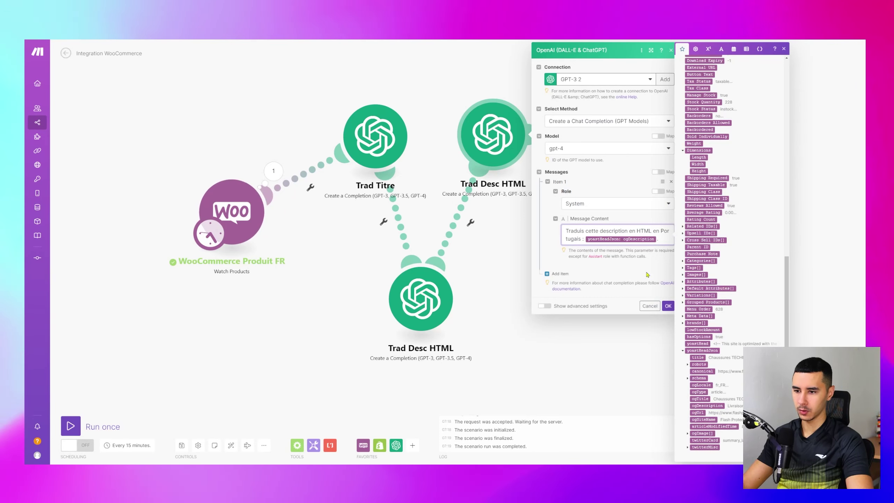
- Reword the prompt before the ogDescription variable to "Traduis ce texte en Portugais :" and save the module
scroll(726, 261, up, 5)
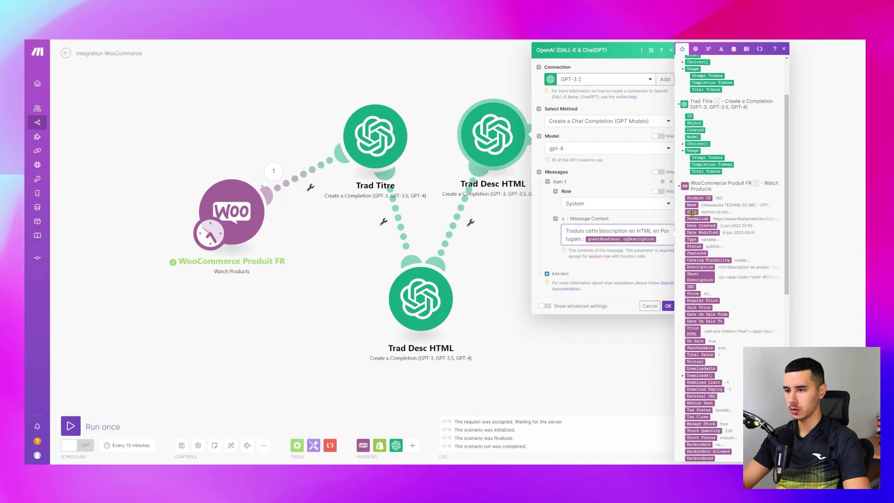
key(Delete)
key(Delete)
key(Delete)
key(Delete)
key(Delete)
key(Delete)
key(Delete)
key(Delete)
key(Delete)
key(Delete)
key(Delete)
key(Delete)
key(Delete)
key(Delete)
key(Delete)
key(Delete)
text(e texte)
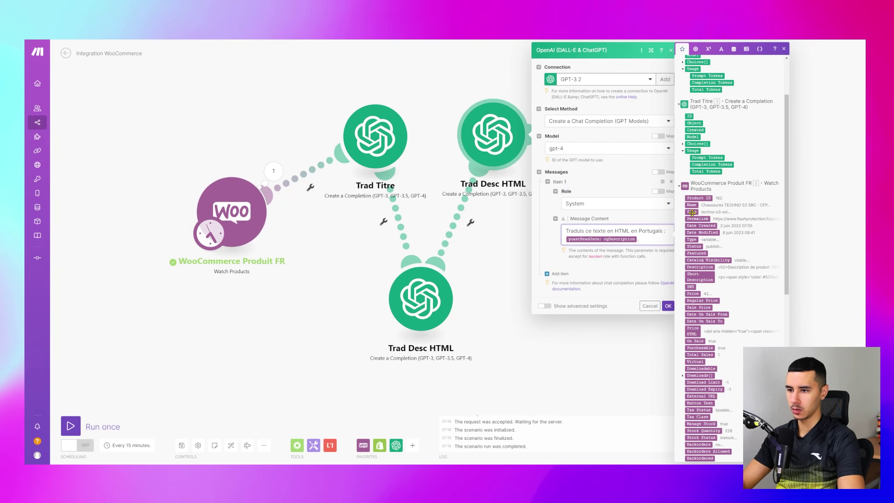
scroll(692, 212, down, 10)
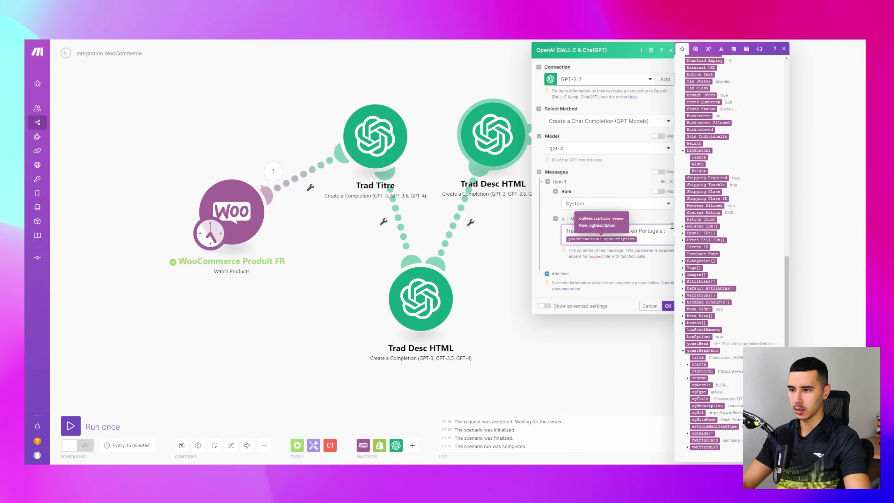
drag(615, 231, 632, 230)
key(BackSpace)
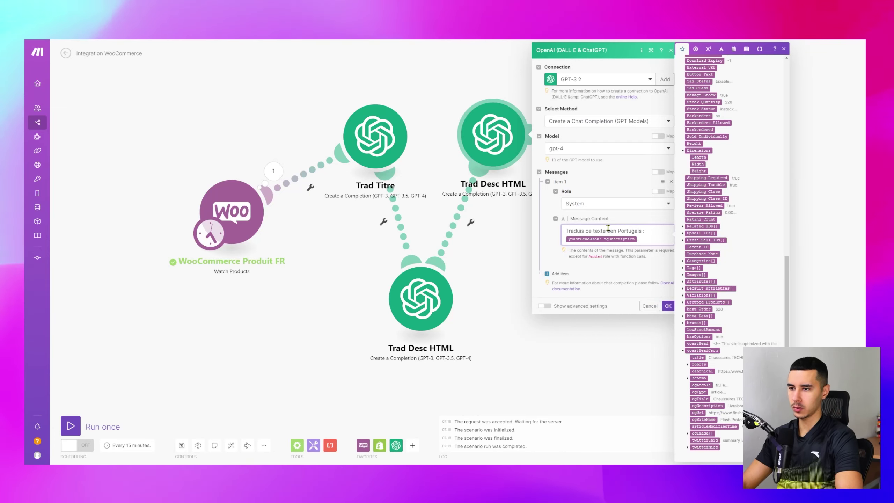
click(667, 305)
- Rename the last OpenAI module in the chain as "Trad Livraison"
right_click(449, 161)
click(479, 208)
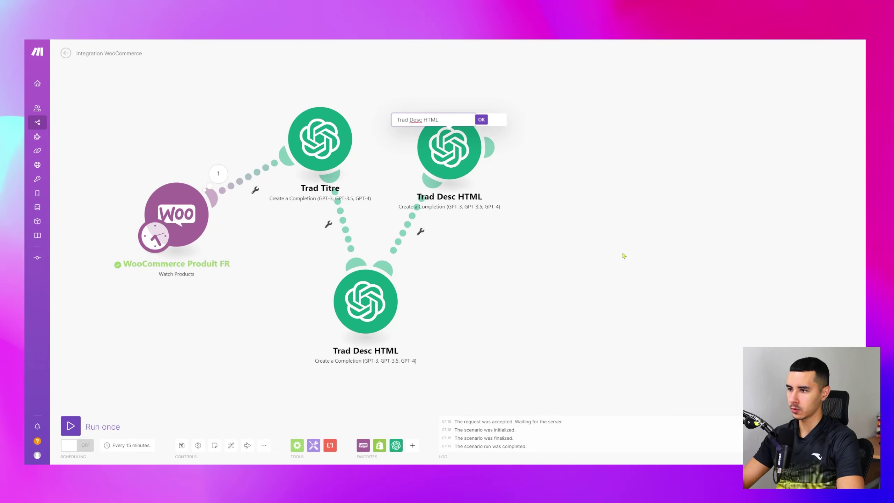
key(ctrl+shift+Left)
key(ctrl+shift+Left)
text(Livraison)
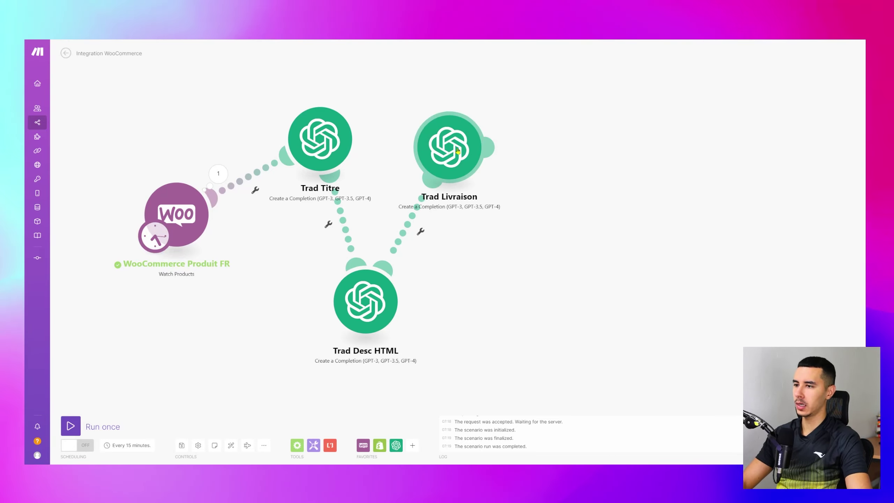
- Shift the Trad Desc HTML and Trad Livraison modules slightly on the canvas to space out the chain
key(ctrl+t)
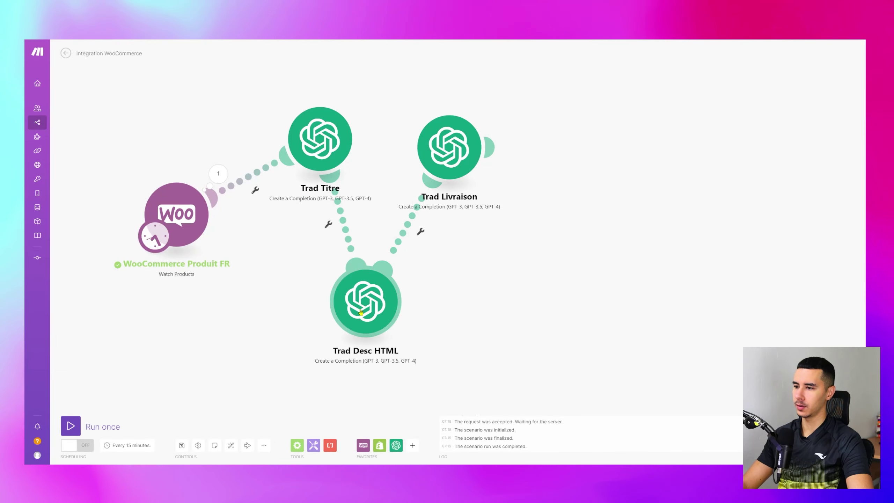
drag(361, 310, 380, 310)
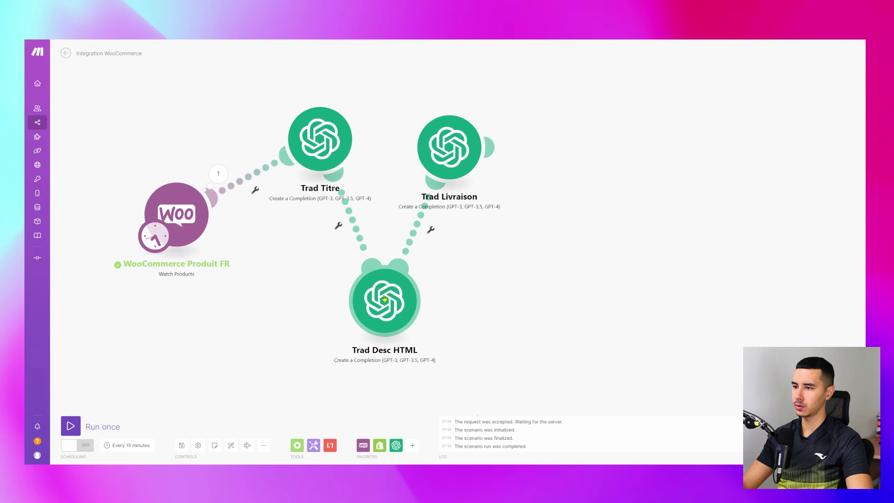
drag(431, 137, 432, 144)
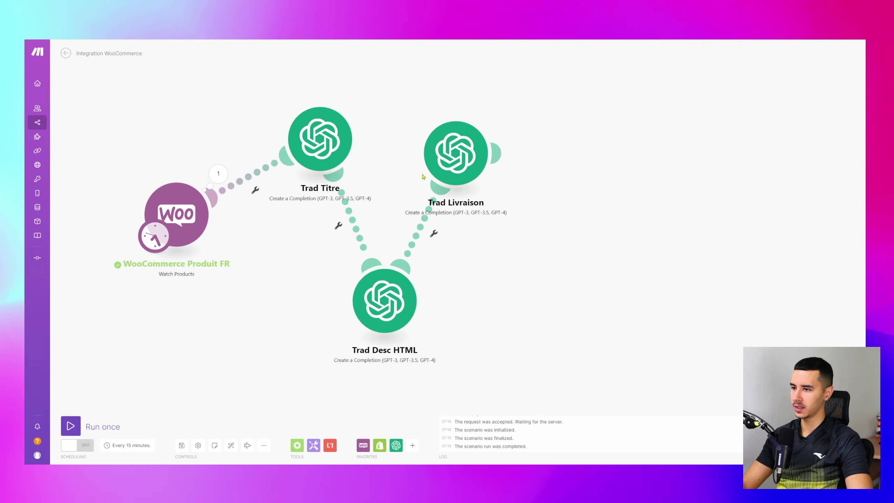
drag(423, 177, 428, 169)
- Inspect the first image in the WooCommerce module's output bundle and open its Src URL in the browser
click(218, 173)
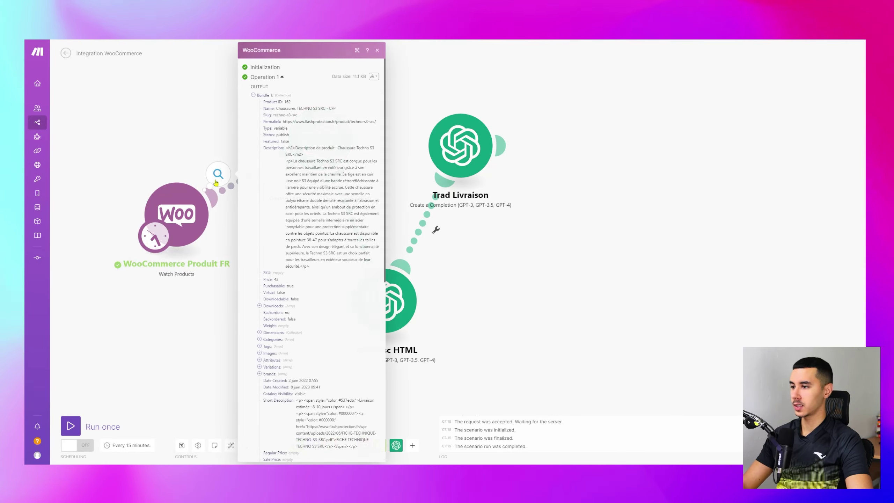
click(267, 358)
click(269, 353)
click(270, 360)
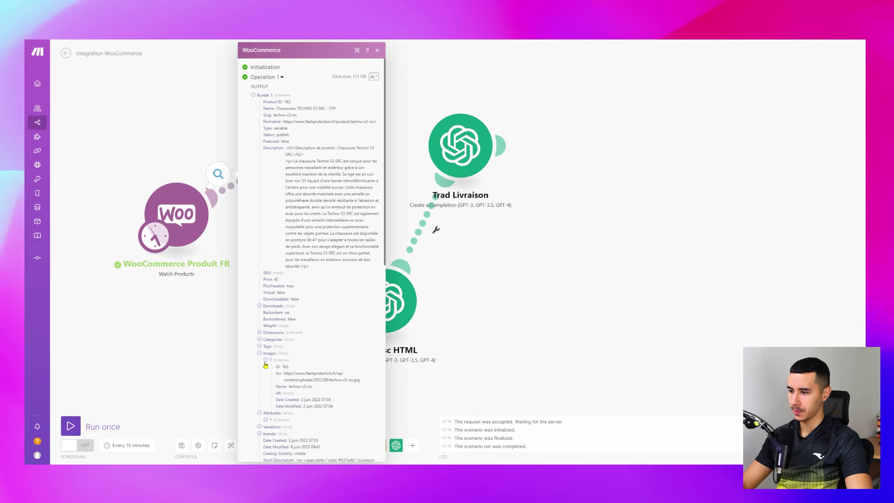
triple_click(289, 374)
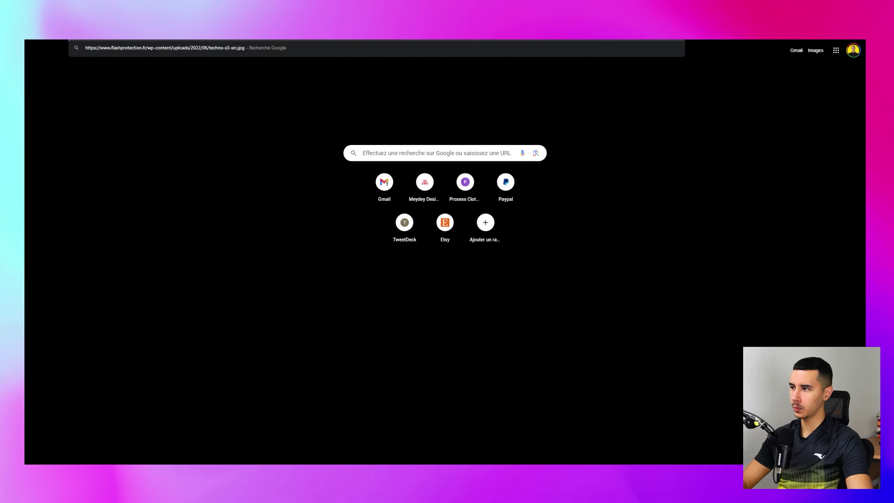
key(Return)
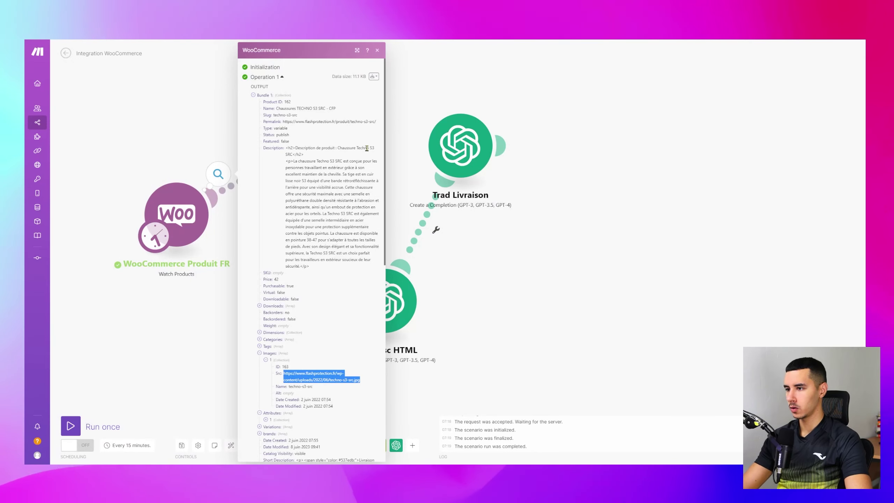
click(515, 228)
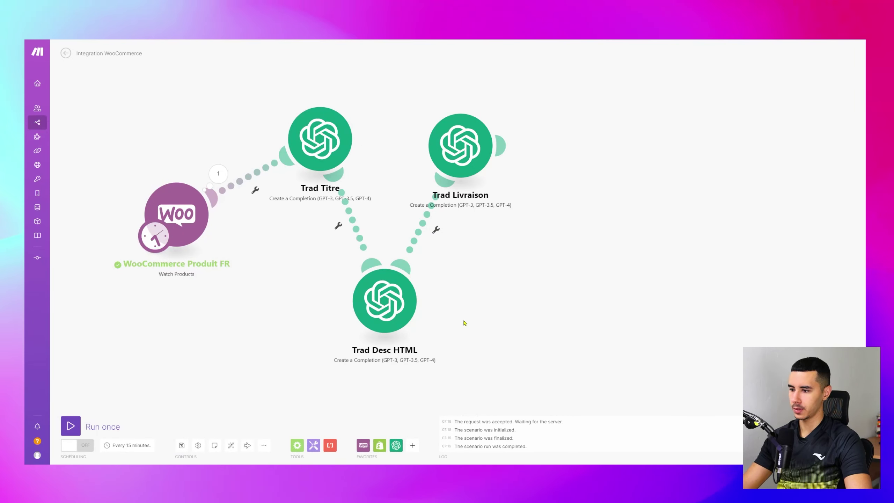
- Add an HTTP "Get a file" module after Trad Livraison and place it below that module, level with Trad Desc HTML
click(504, 144)
click(727, 198)
text(htt)
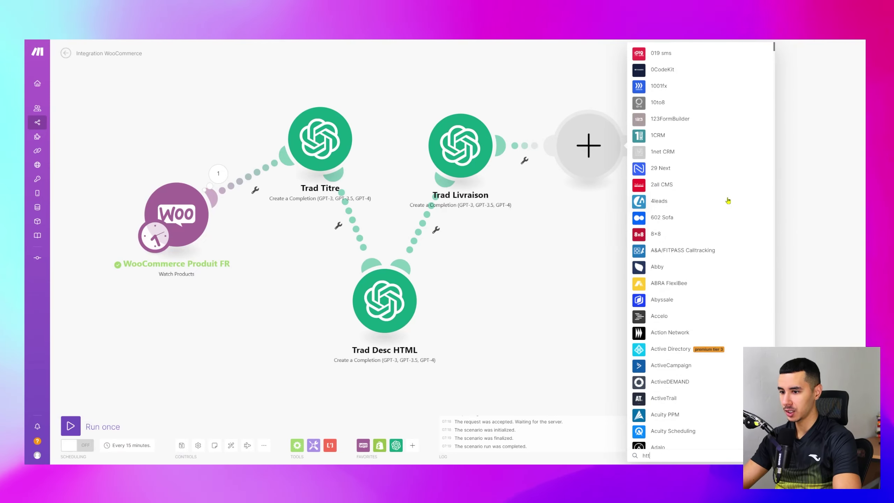
text(p)
click(707, 136)
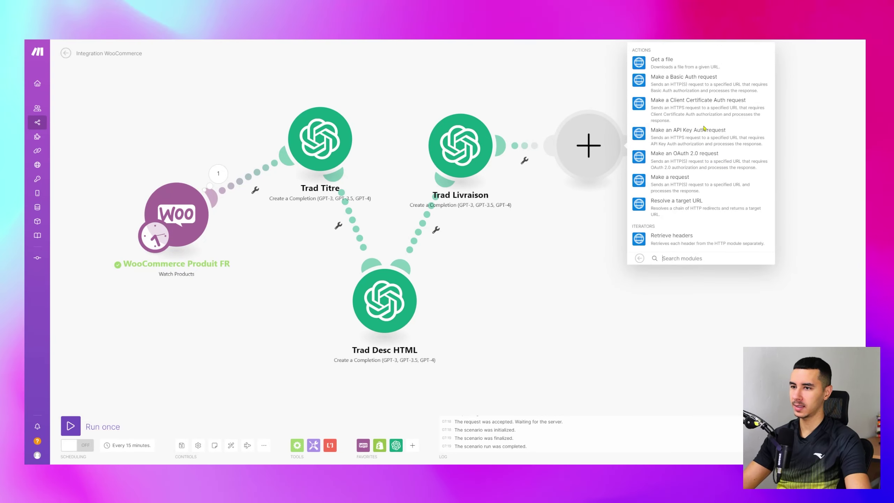
click(671, 77)
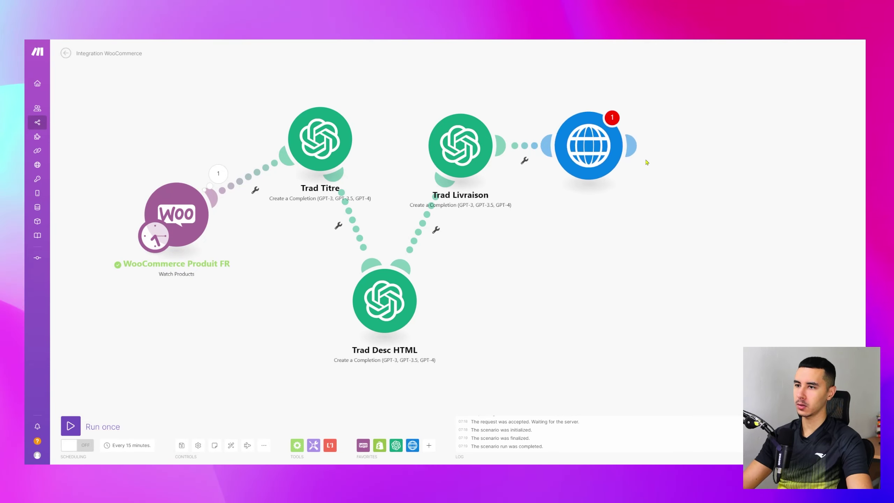
drag(588, 145, 557, 291)
- Map the WooCommerce Images[] Src variable to the HTTP module's URL and save the module
click(626, 302)
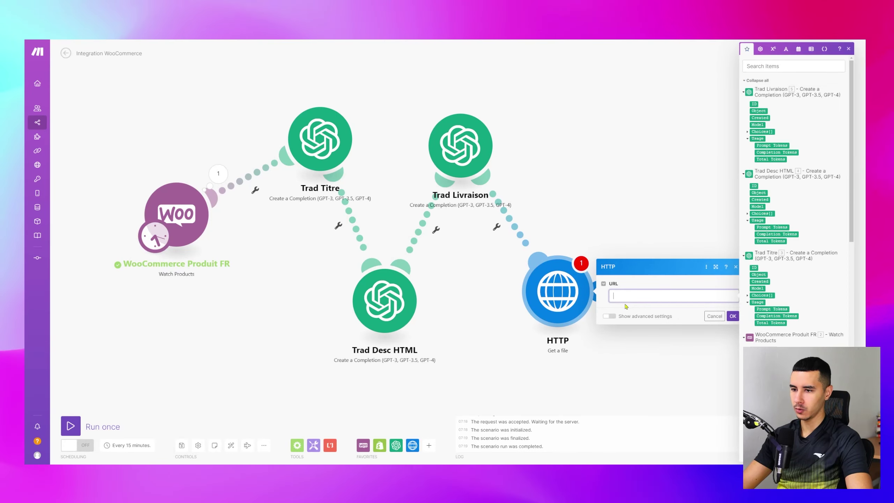
scroll(790, 106, down, 5)
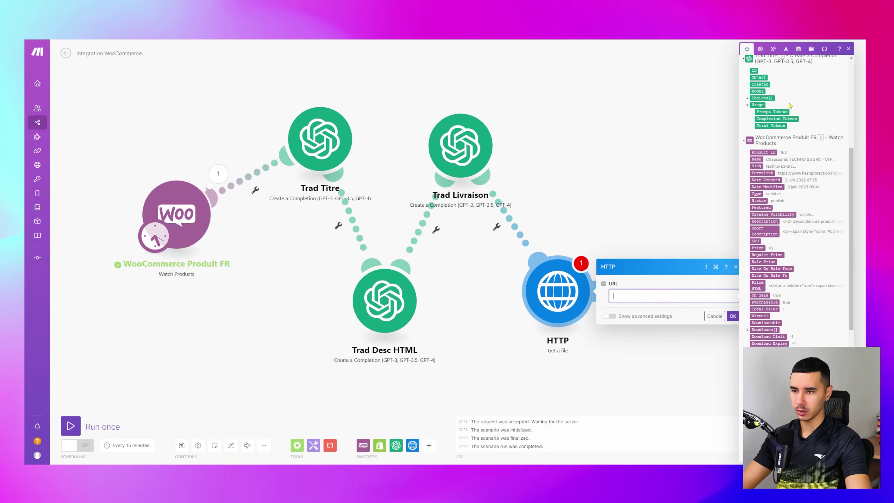
scroll(790, 106, up, 5)
click(770, 66)
text(image)
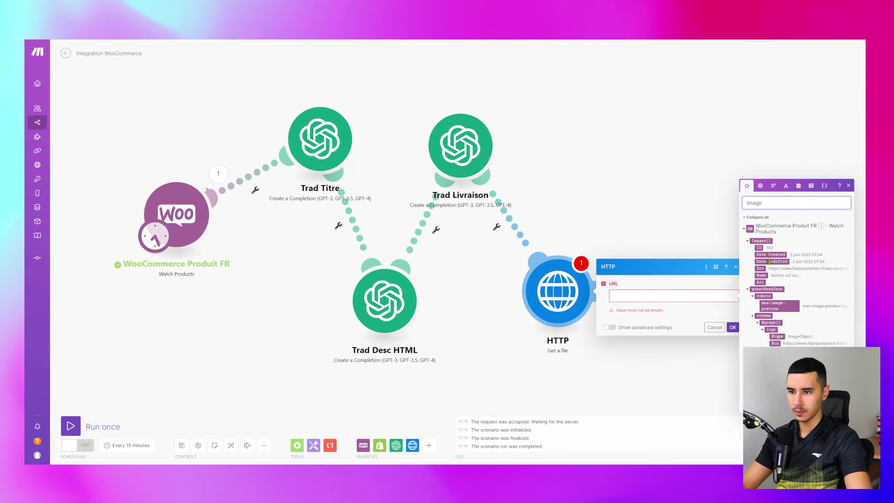
drag(760, 268, 734, 274)
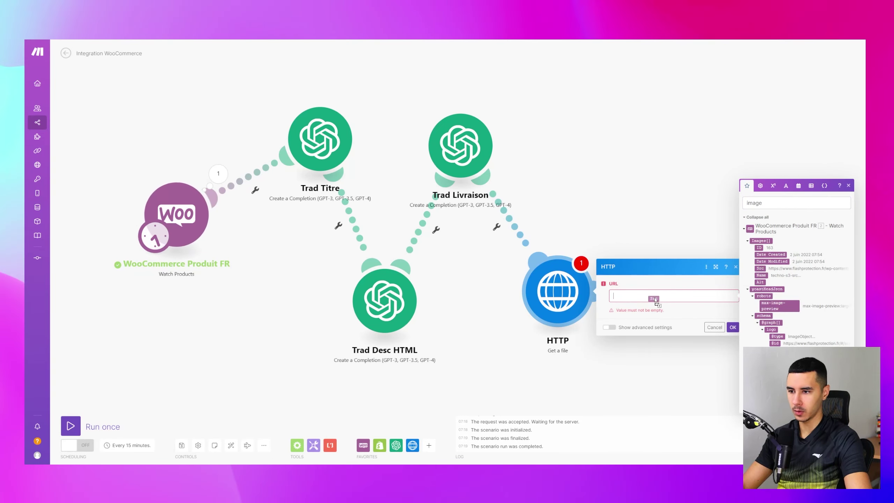
drag(656, 299, 656, 300)
click(733, 316)
- Shift the HTTP module slightly on the canvas and rename it as "DL Image"
drag(568, 294, 553, 301)
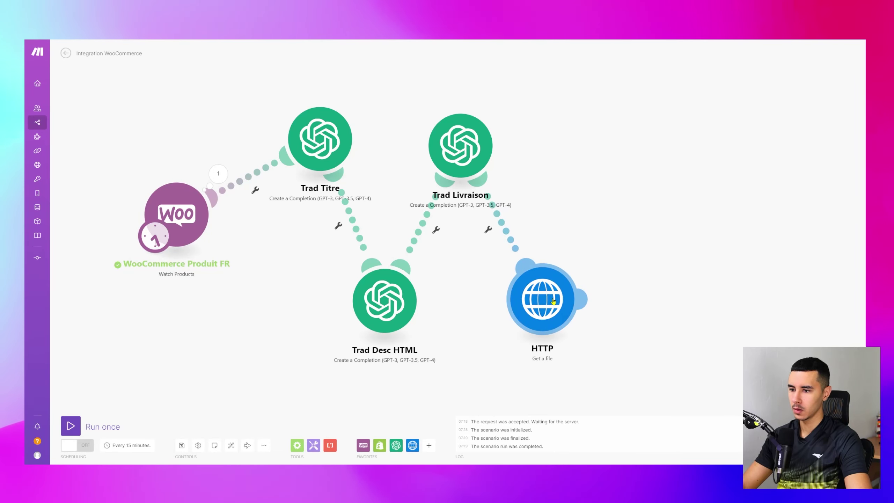
right_click(553, 301)
click(574, 336)
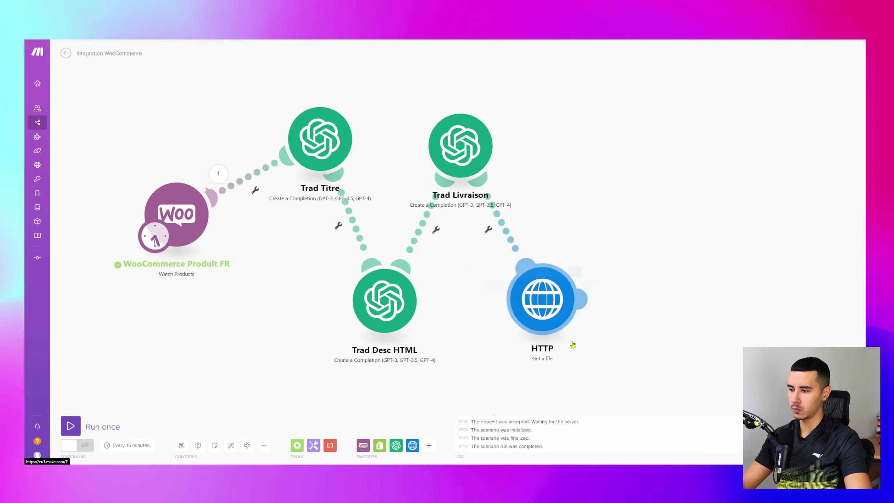
text(DL Image)
key(Return)
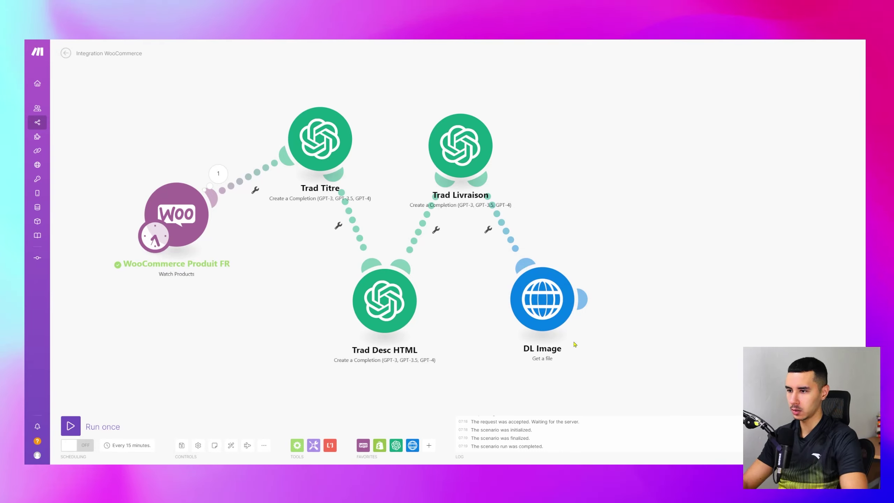
- Move the WooCommerce module level with Trad Desc HTML, and add a Shopify "Create a Product" module after DL Image, level with Trad Livraison
drag(167, 220, 233, 301)
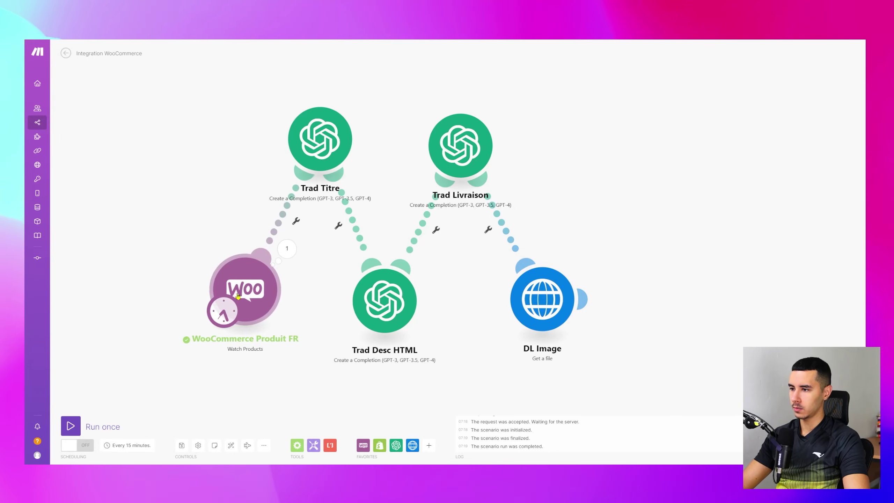
scroll(622, 299, right, 3)
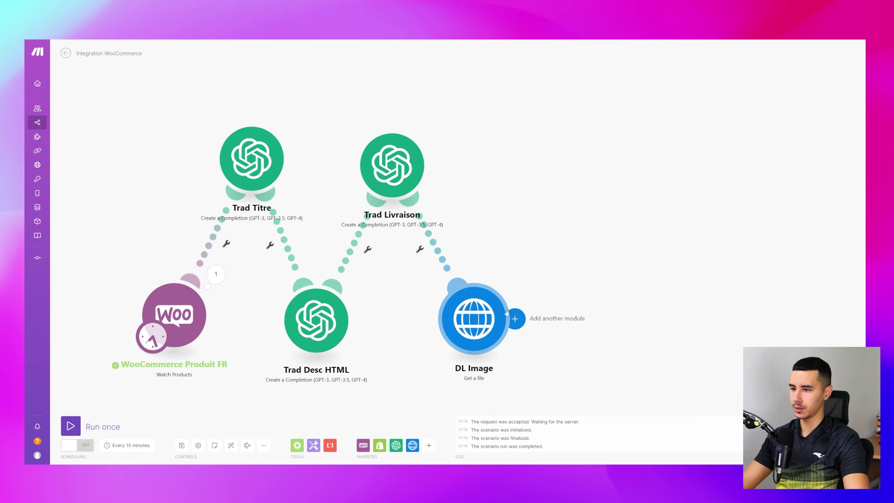
click(513, 318)
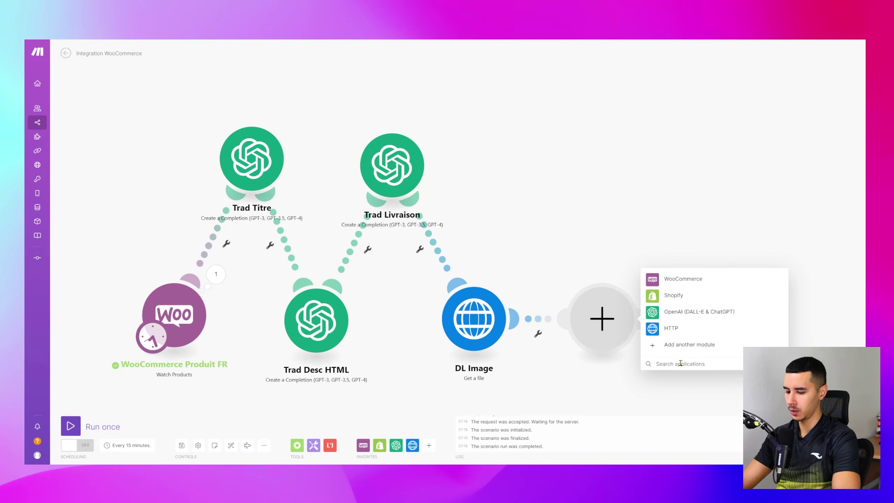
click(691, 296)
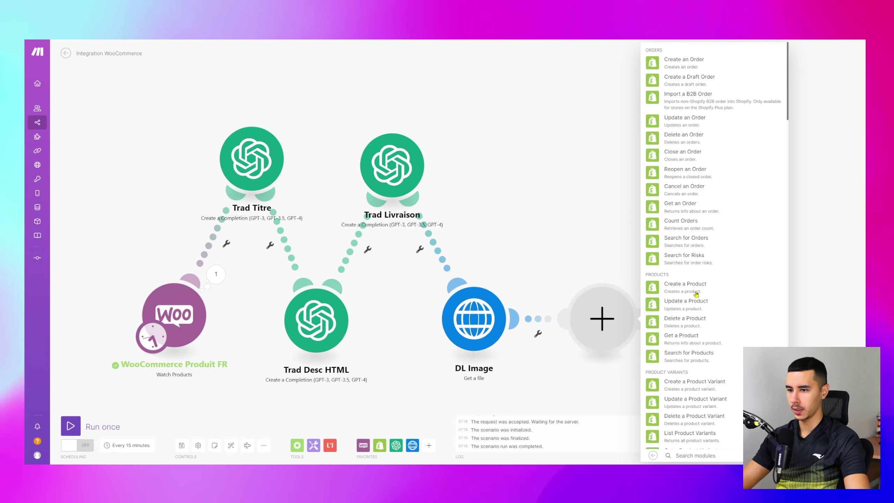
click(697, 290)
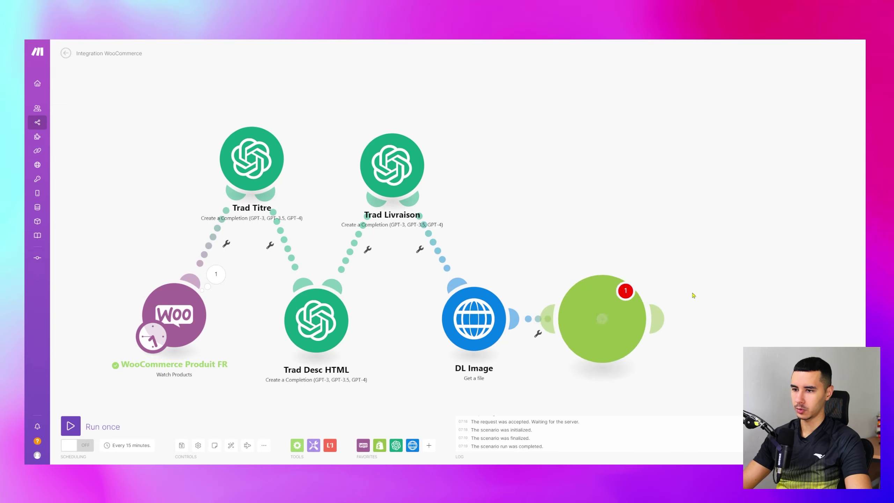
drag(580, 301, 521, 163)
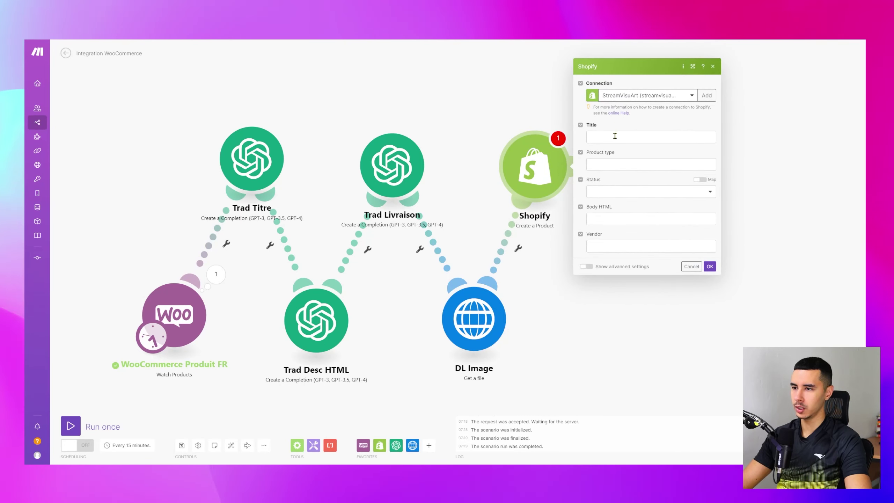
- Map Trad Titre's Choices[] Message Content to the Shopify product's Title and set the Status to Draft
click(634, 137)
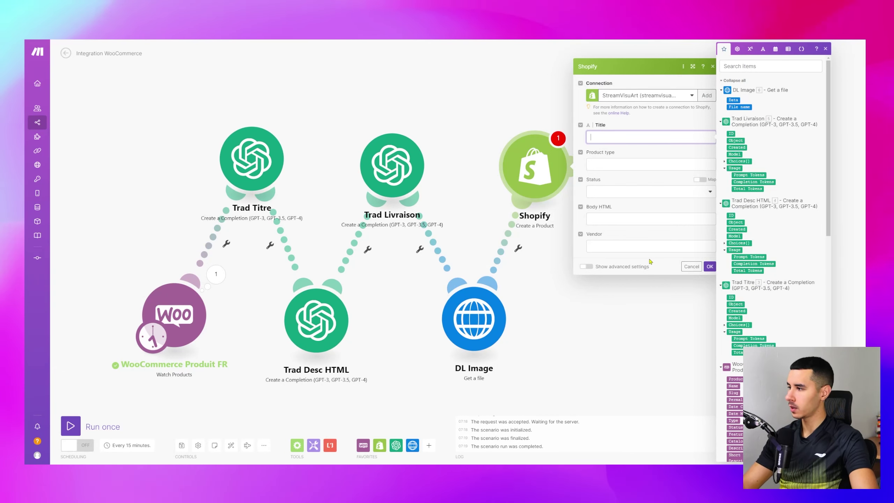
click(724, 325)
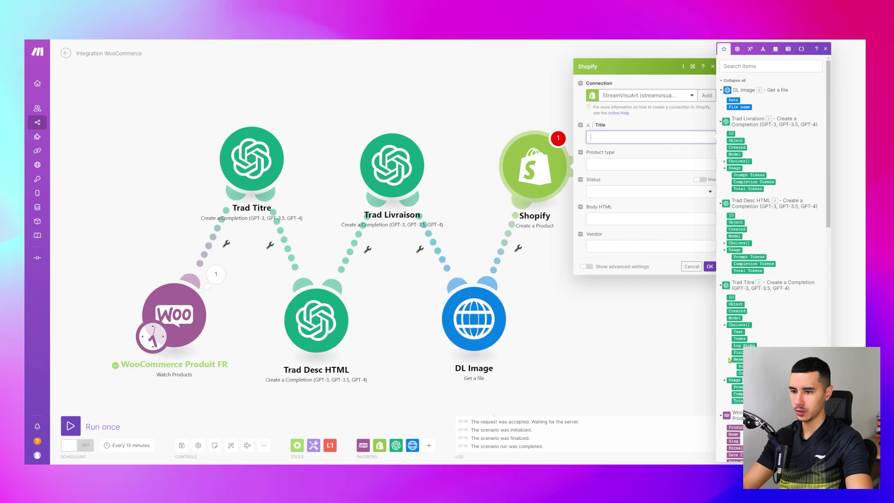
click(742, 372)
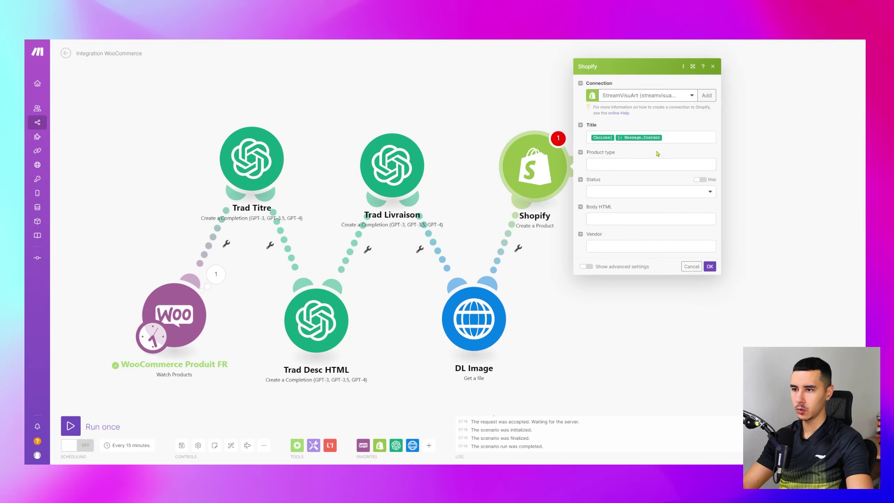
click(605, 191)
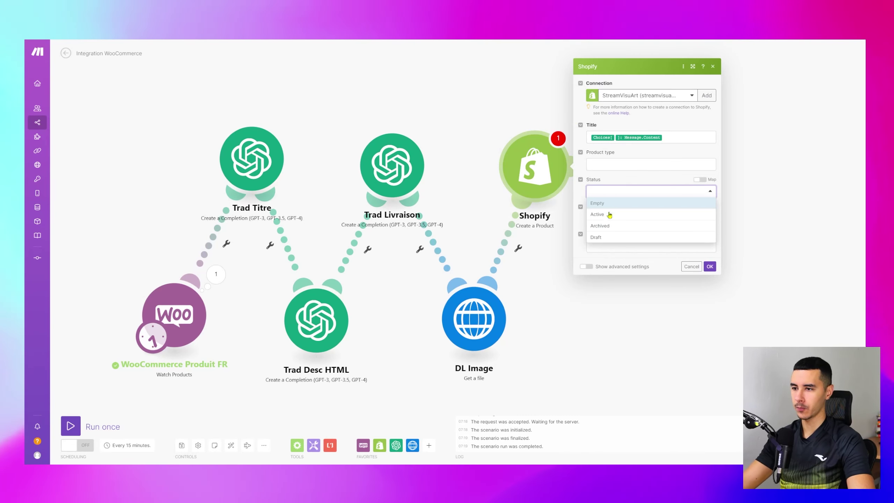
click(604, 237)
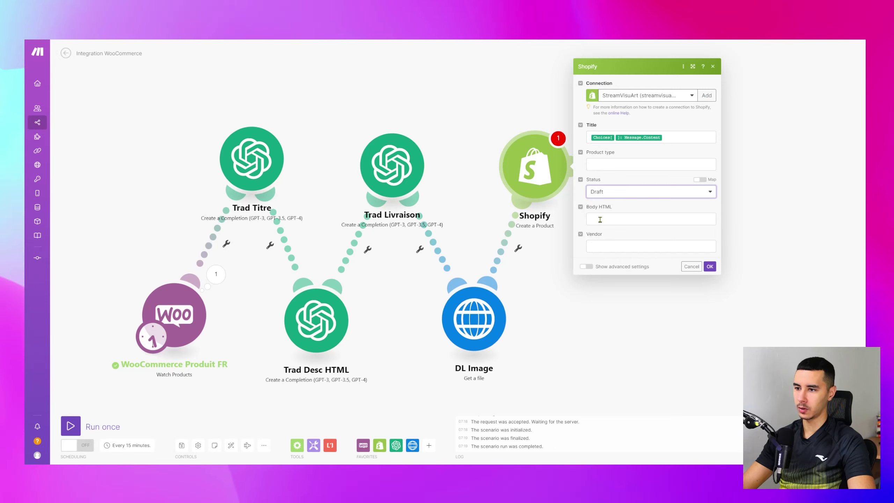
- Show the Shopify module's advanced settings and map Trad Desc HTML's Choices[] Message Content to Body HTML
click(586, 266)
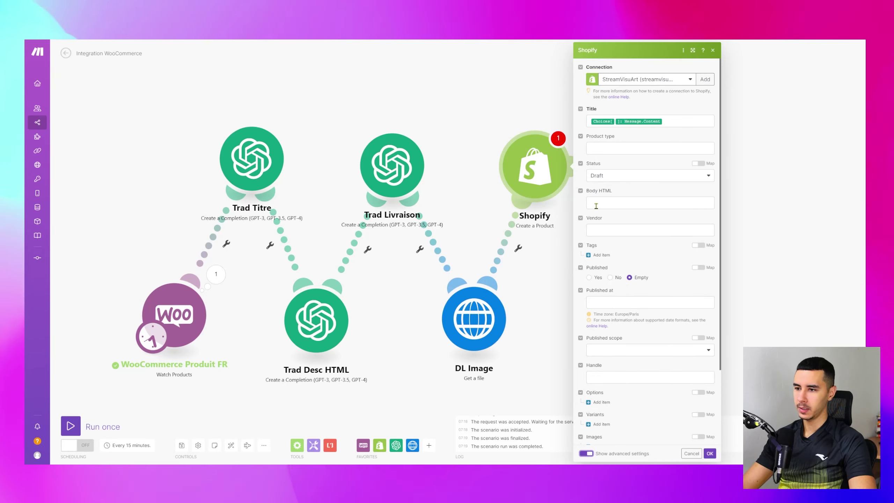
click(596, 206)
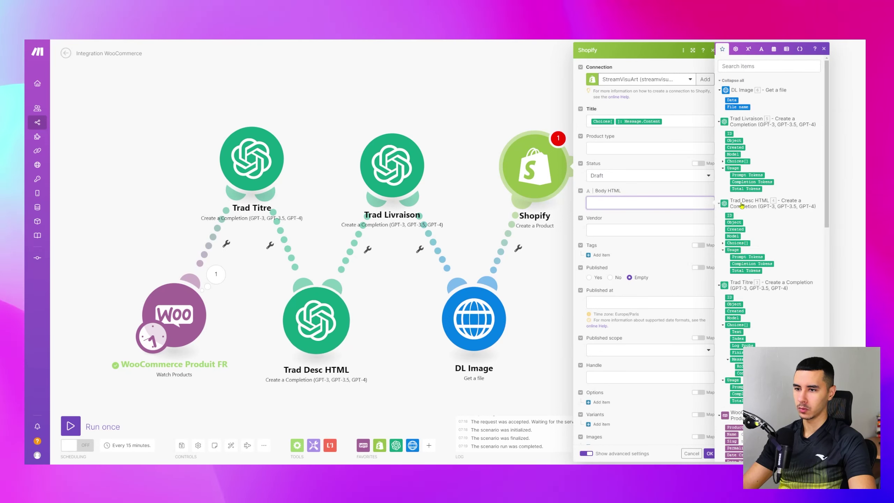
click(736, 243)
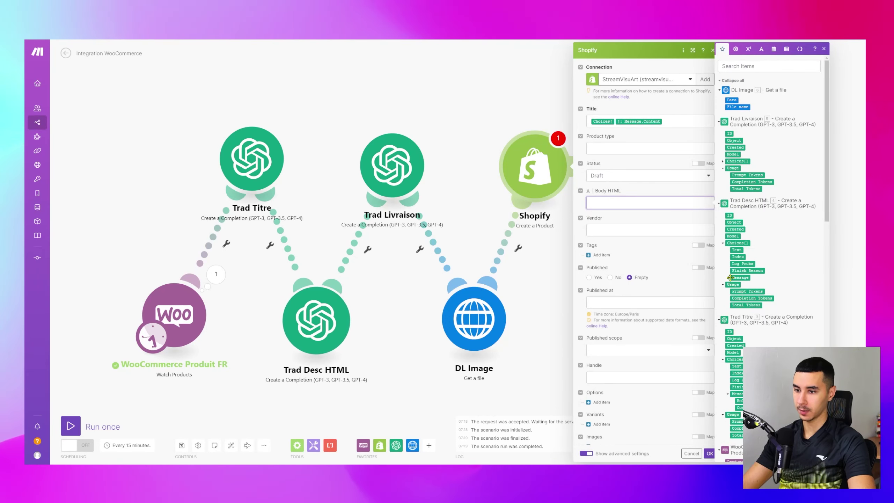
click(738, 278)
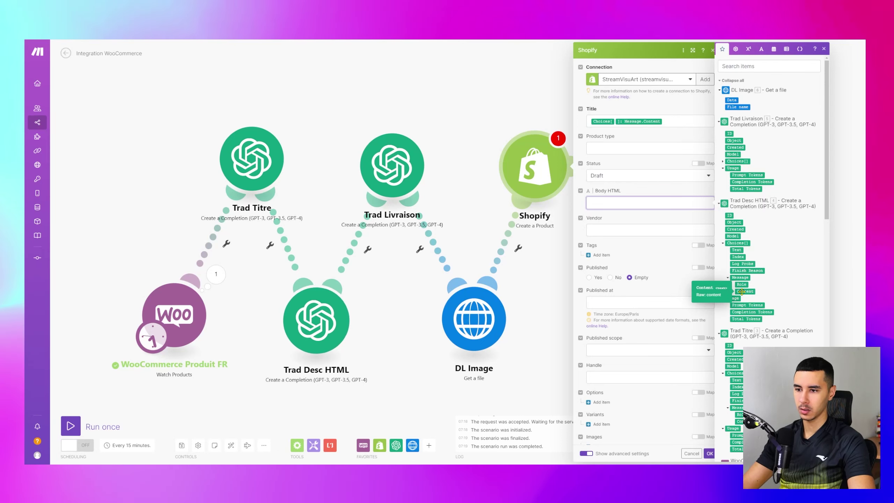
click(741, 292)
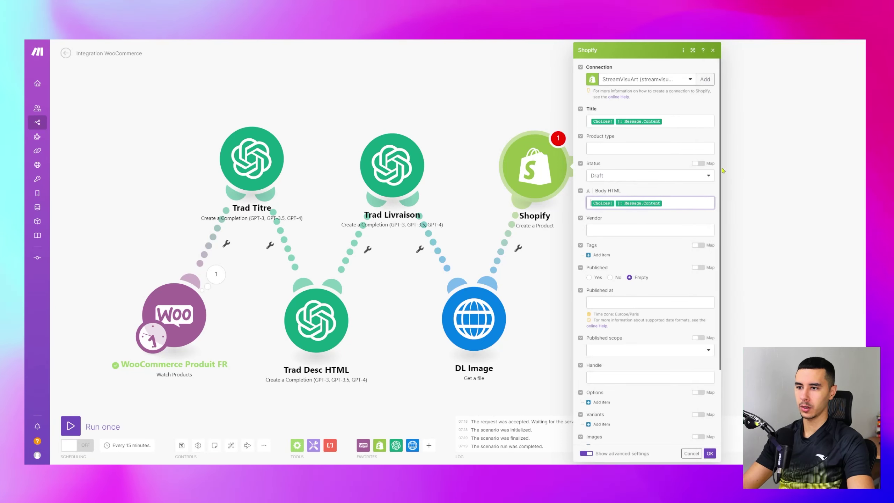
- Set the Shopify product's Vendor to "Portugal Puissance" and save the module
click(692, 228)
text(Por)
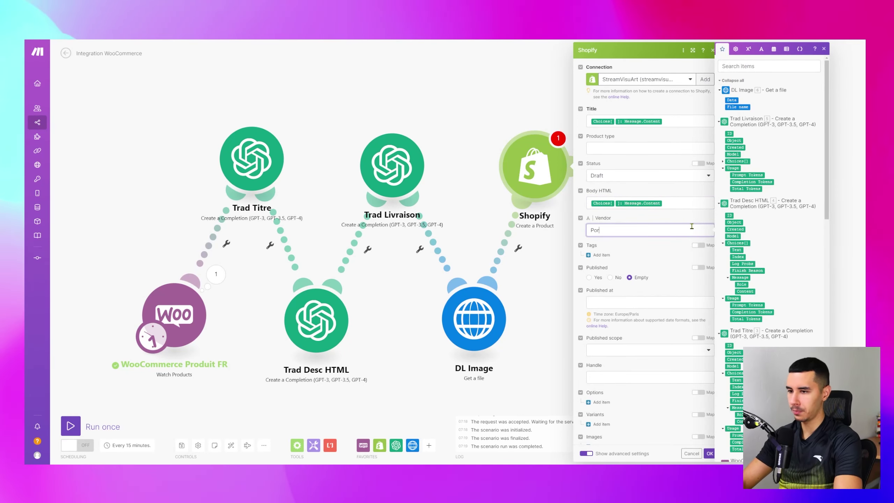
text(tugal Puiss)
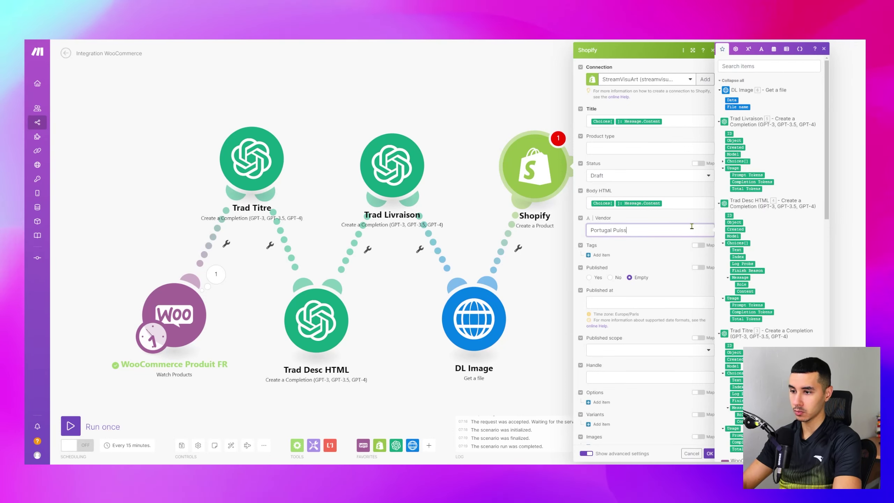
text(ance)
click(619, 255)
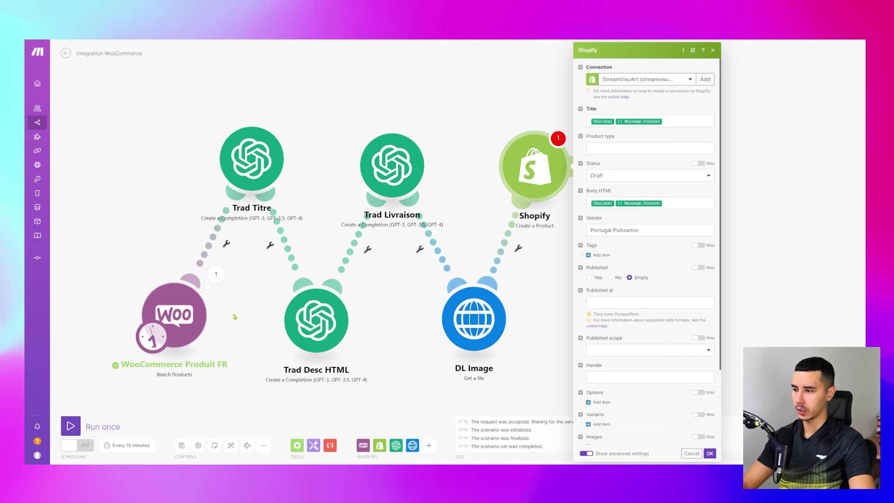
click(175, 314)
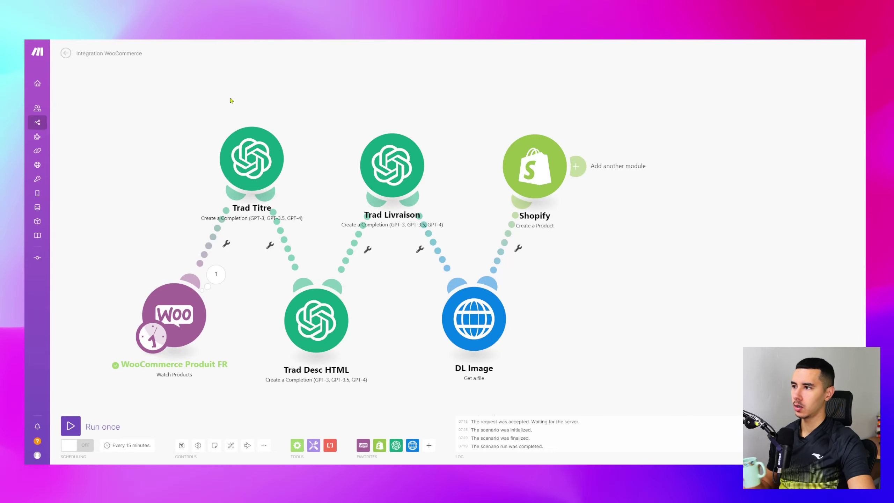
- Browse the Flash Protection shop's product category menus and view the products in the Électricien category
key(ctrl+t)
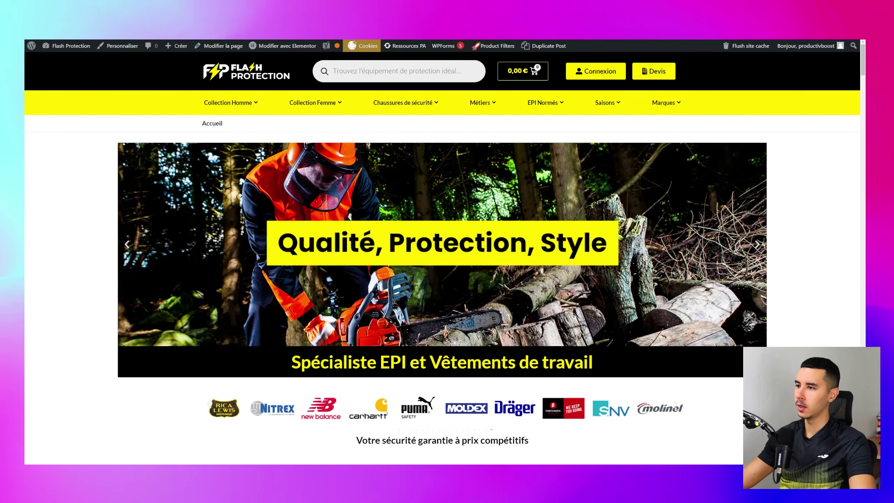
scroll(164, 171, down, 5)
scroll(212, 141, up, 5)
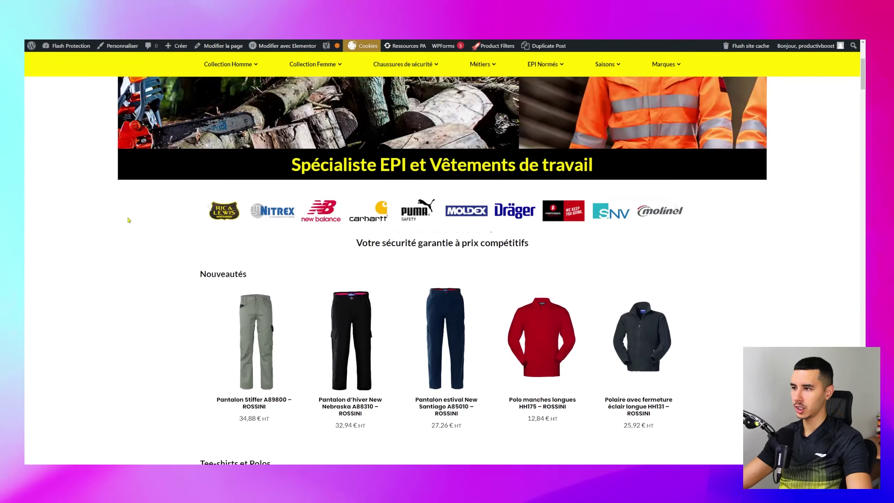
mouse_move(232, 69)
scroll(236, 71, up, 1)
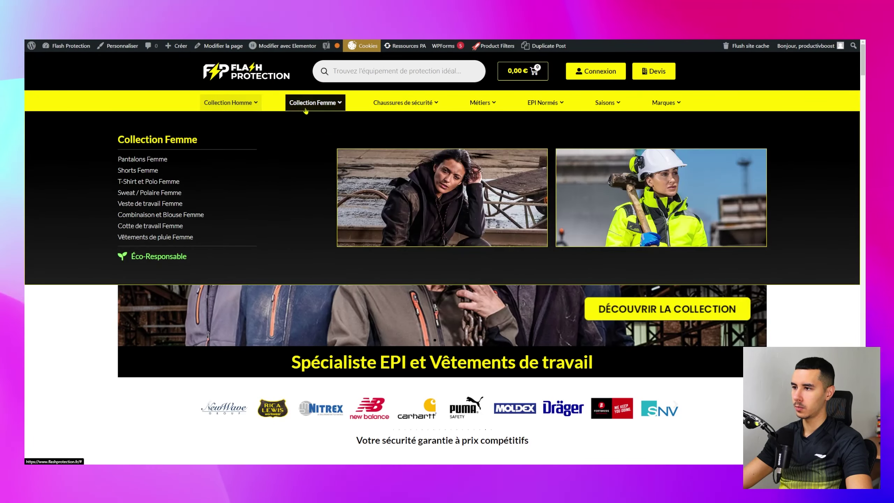
mouse_move(391, 105)
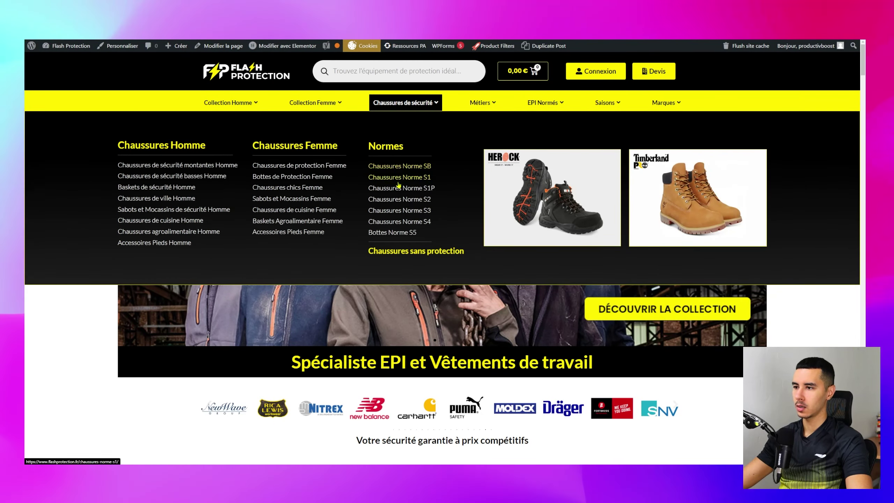
mouse_move(479, 104)
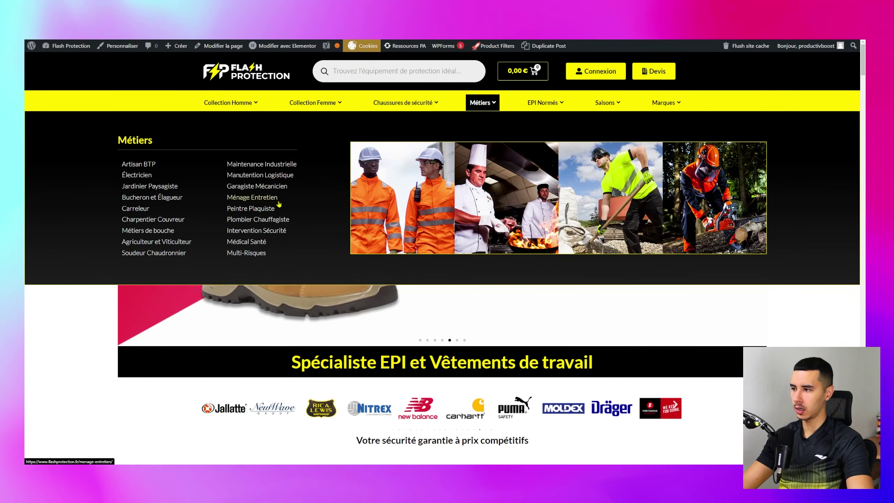
click(142, 175)
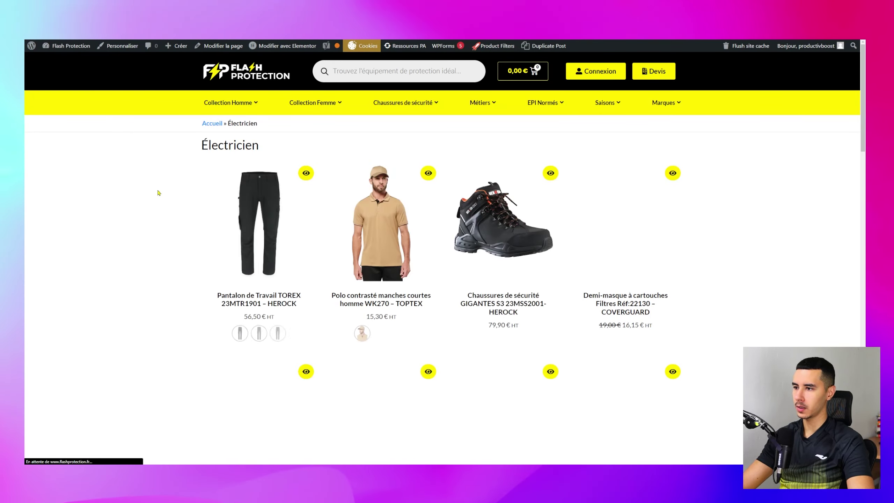
scroll(315, 312, down, 5)
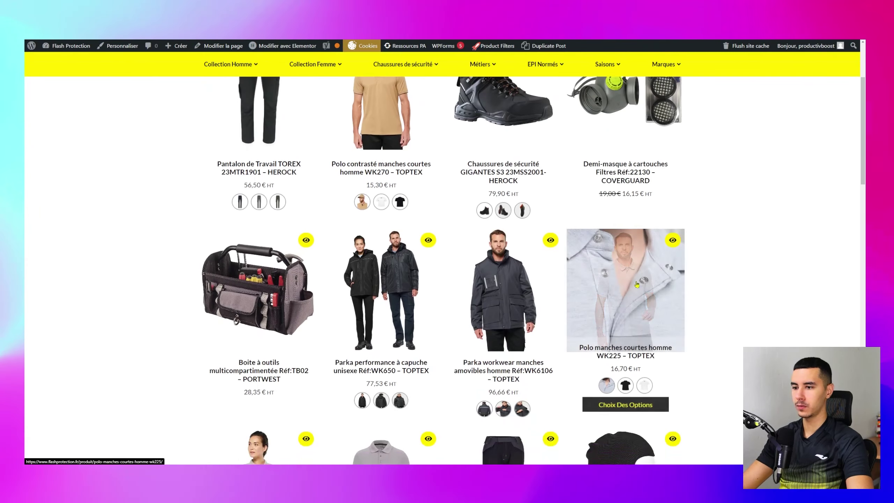
scroll(315, 313, up, 3)
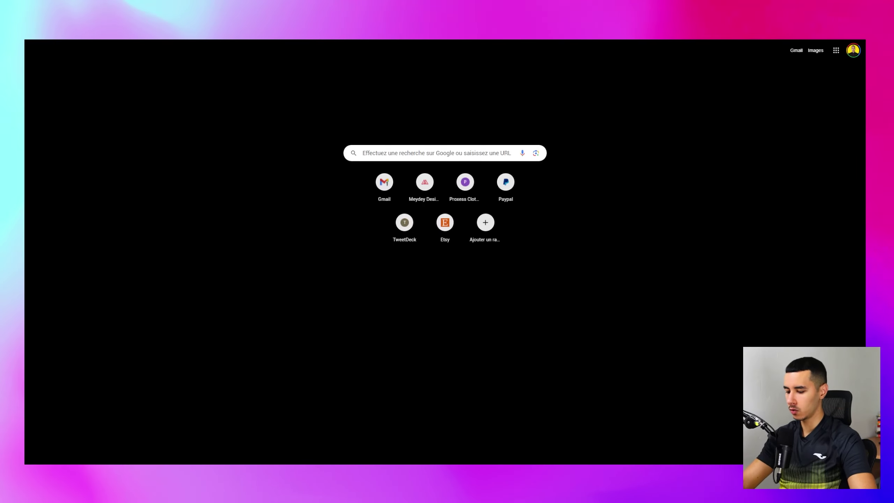
- Look up an electrician e-commerce .fr address in a new browser tab
text(elect)
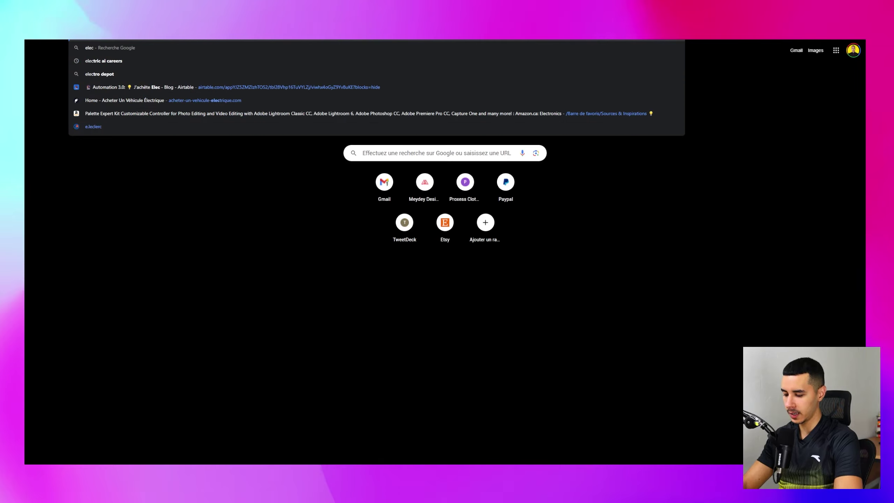
text(ecom.fr)
key(Return)
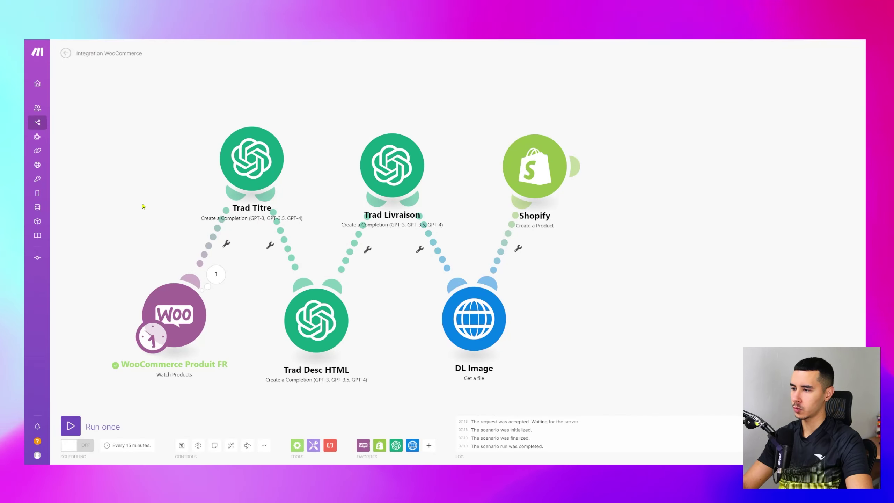
- Set the WooCommerce Produit FR module's Category to METIER Électricien and its Limit to 56
click(174, 315)
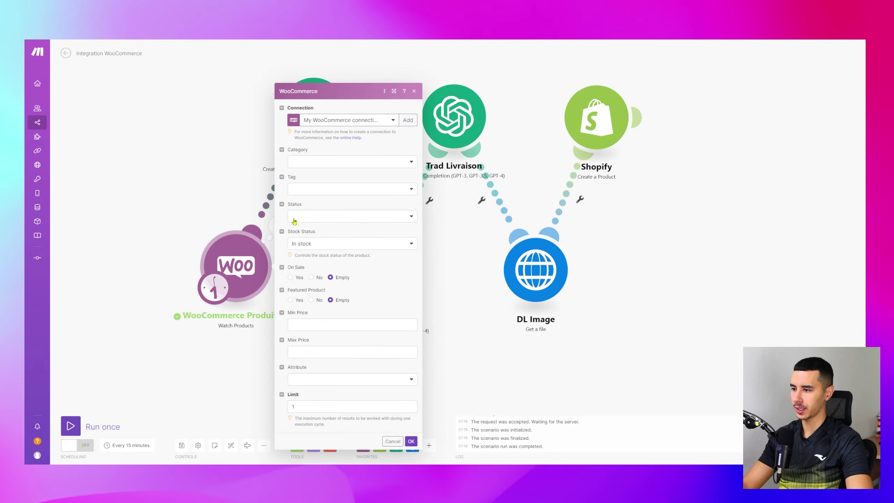
click(315, 162)
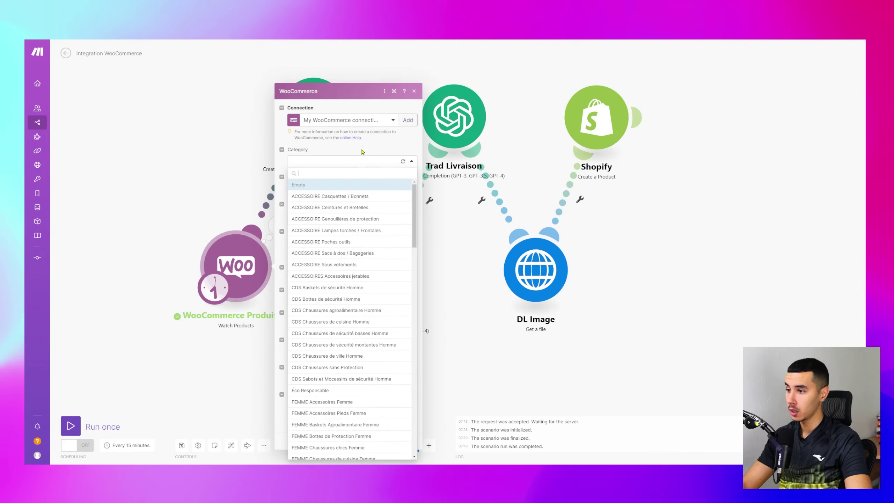
text(el)
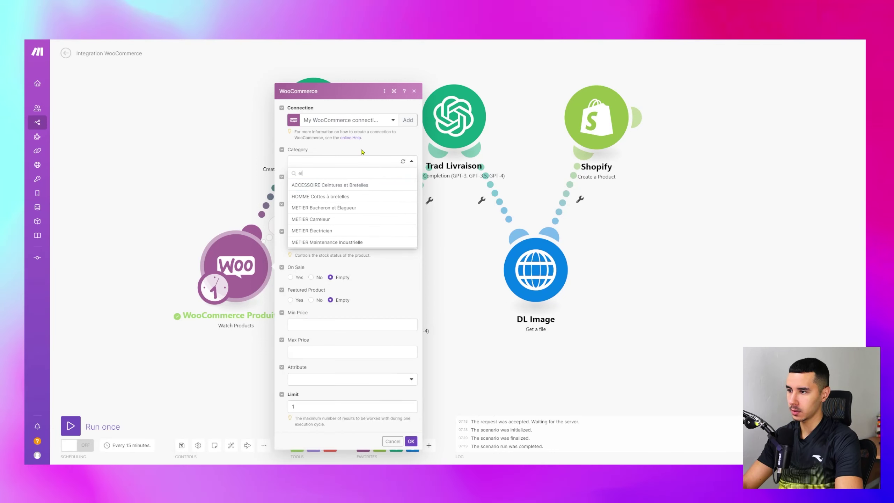
click(324, 231)
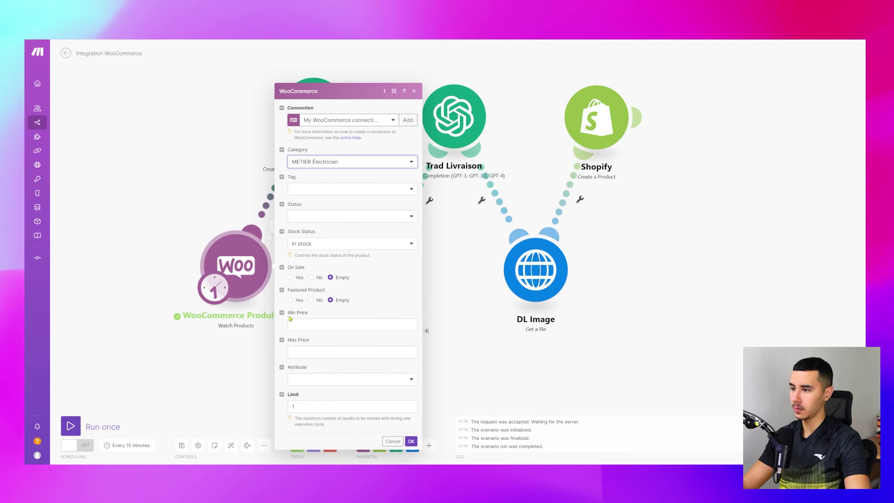
click(300, 406)
drag(300, 406, 280, 411)
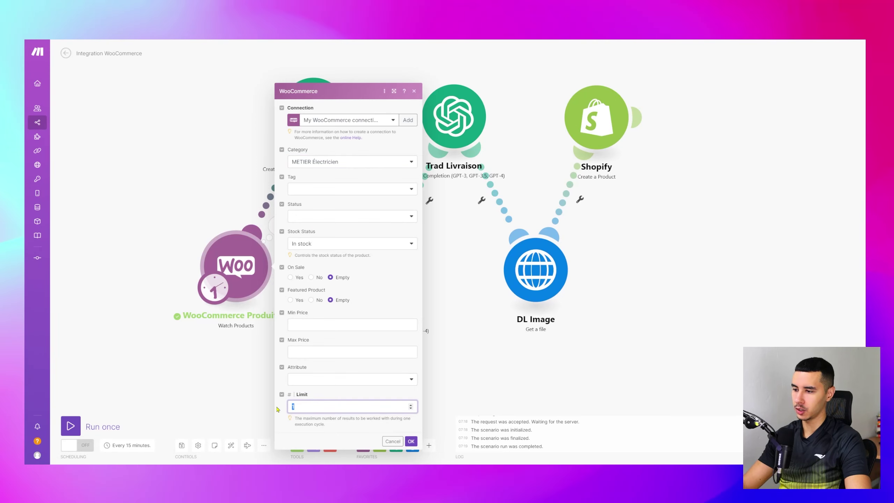
text(56)
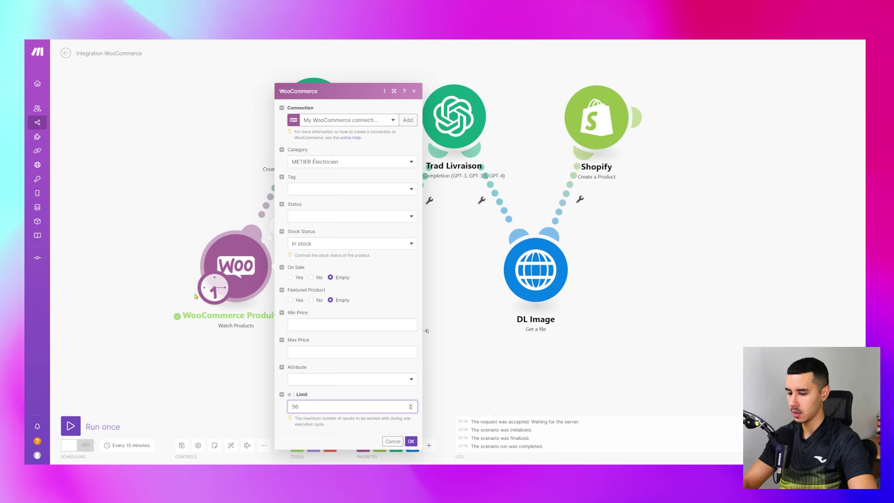
- Clear the WooCommerce module's Category filter and set its Limit to 10
key(BackSpace)
key(BackSpace)
text(1)
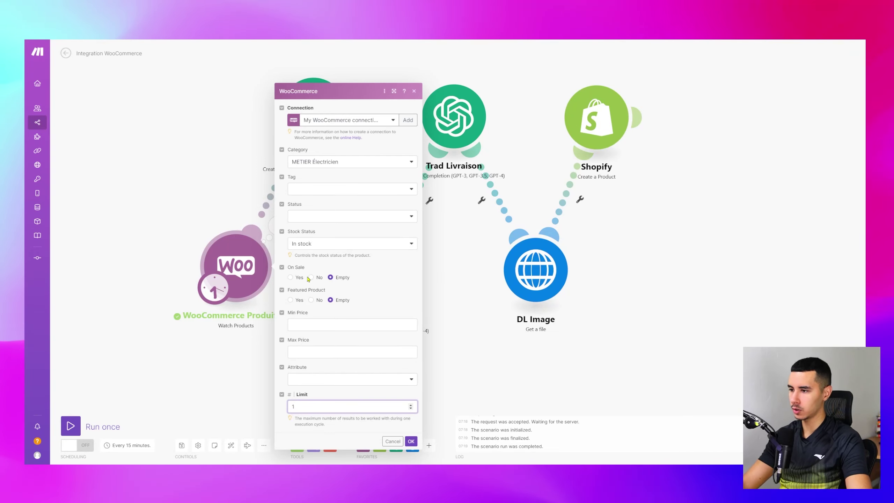
click(318, 162)
click(319, 185)
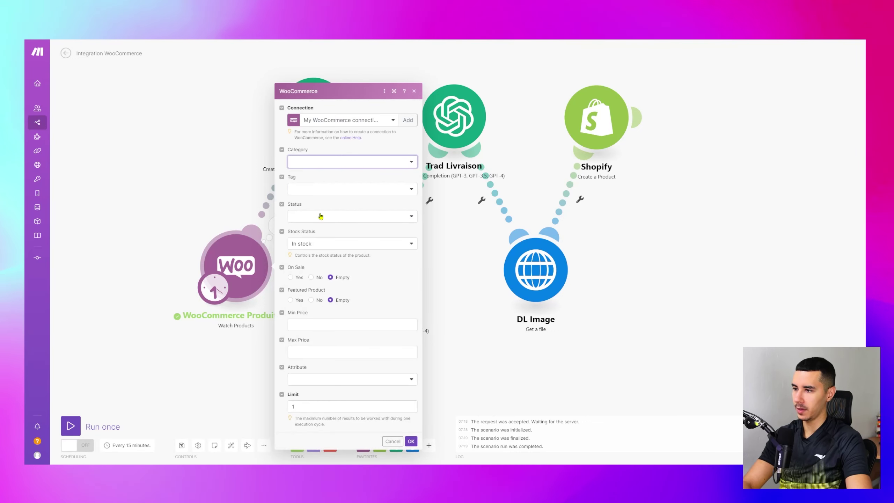
click(313, 407)
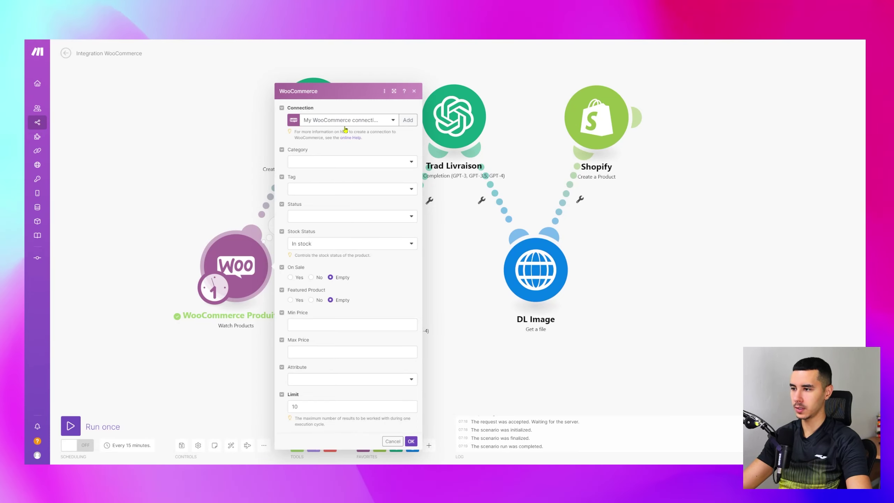
click(324, 161)
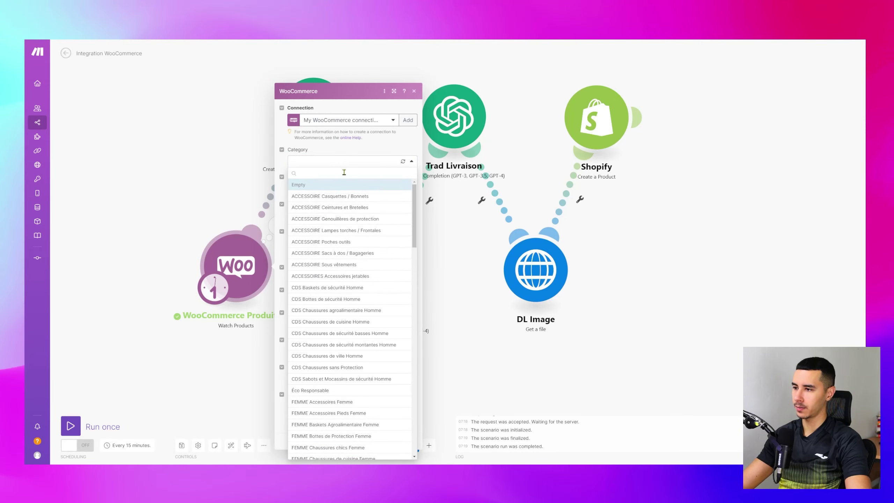
click(338, 161)
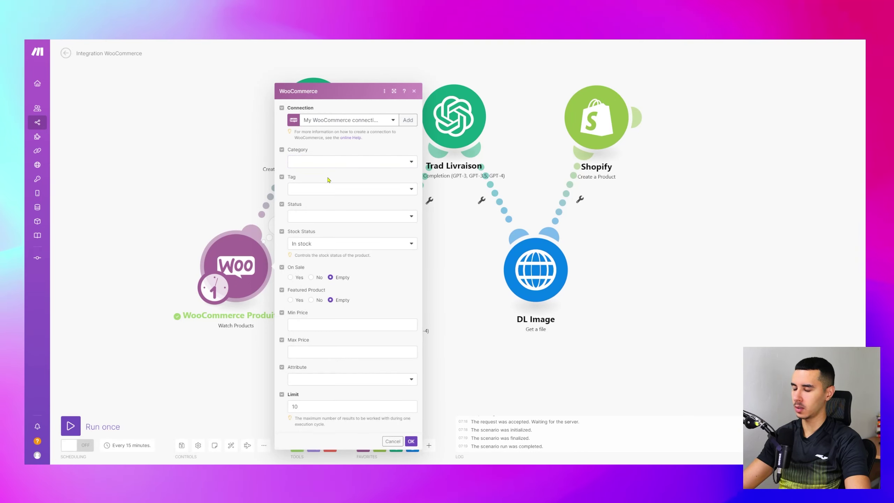
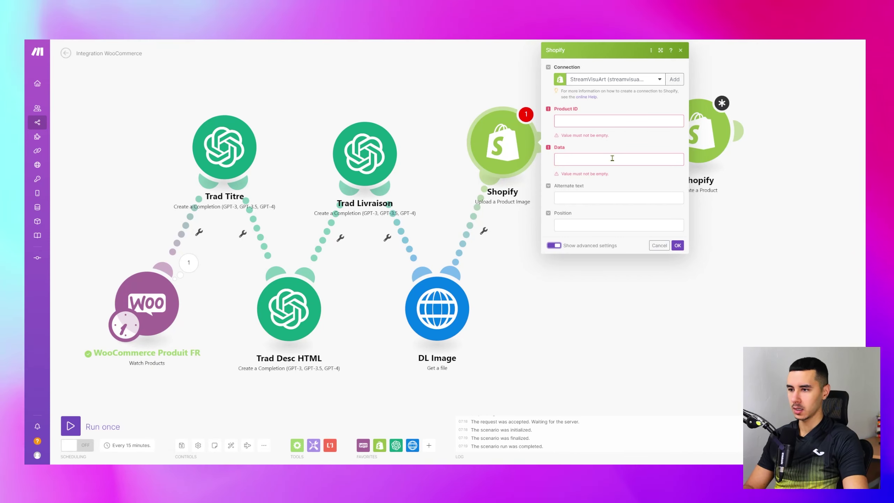
click(471, 264)
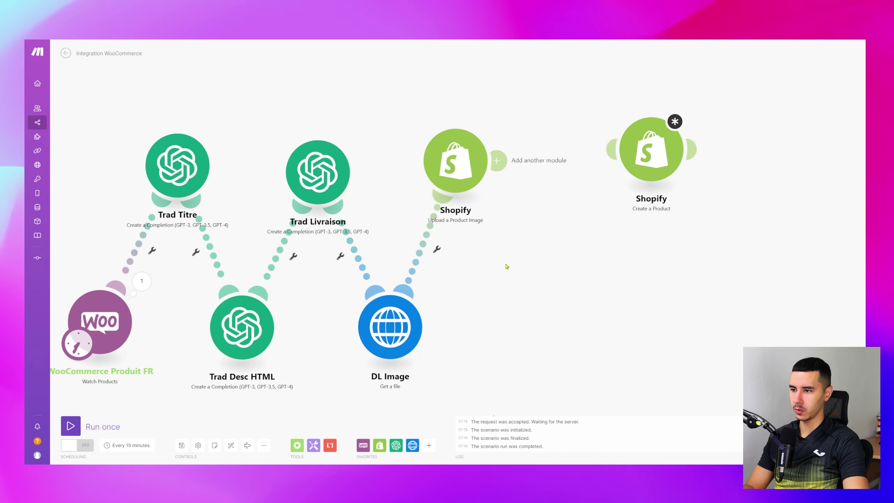
click(507, 266)
click(579, 238)
scroll(600, 304, down, 5)
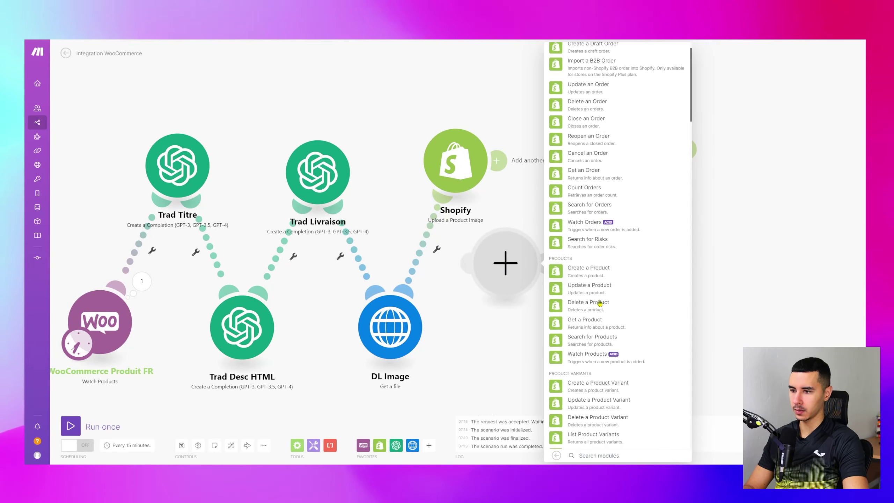
click(588, 268)
right_click(520, 280)
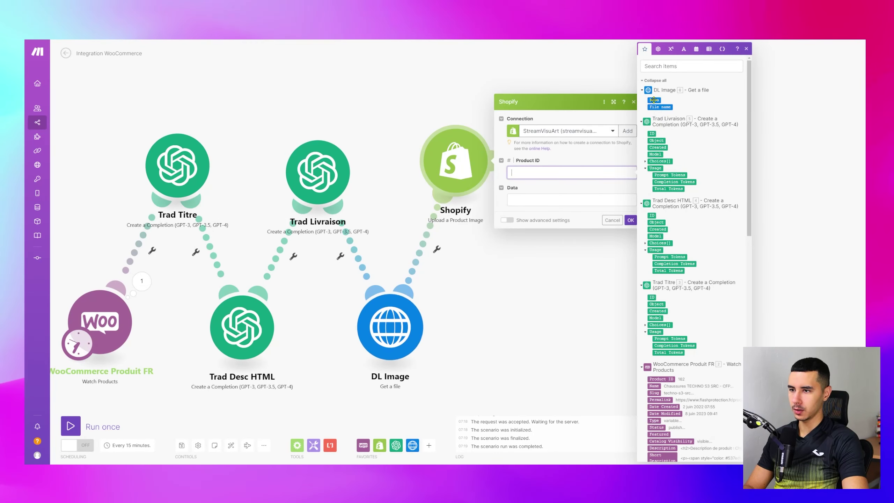
- Map DL Image's File name to Product ID and its Data to Data in the Upload a Product Image module, and save it
click(659, 107)
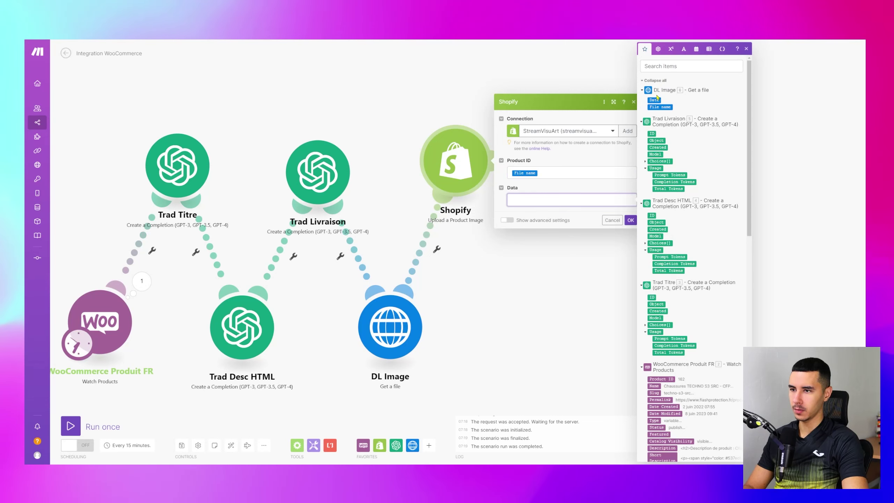
click(654, 100)
click(507, 220)
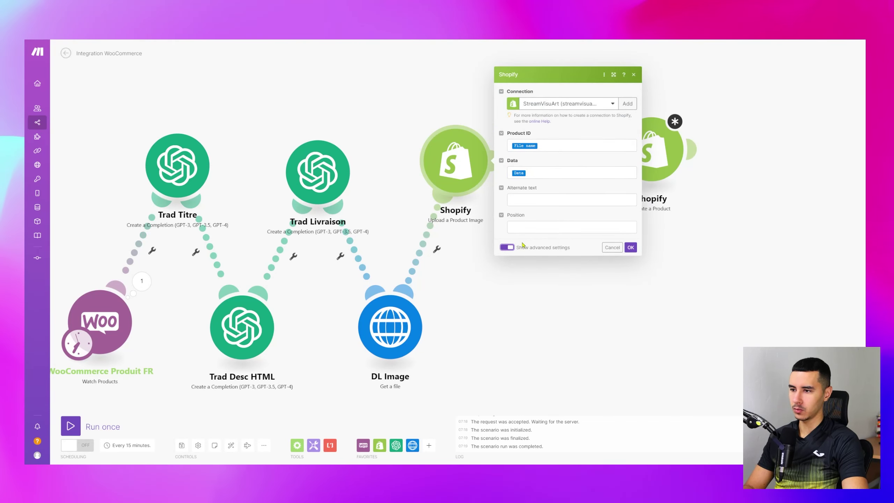
click(630, 249)
- Attach the detached Shopify Create a Product module after Upload a Product Image and check its Images item
drag(666, 167, 520, 336)
click(520, 336)
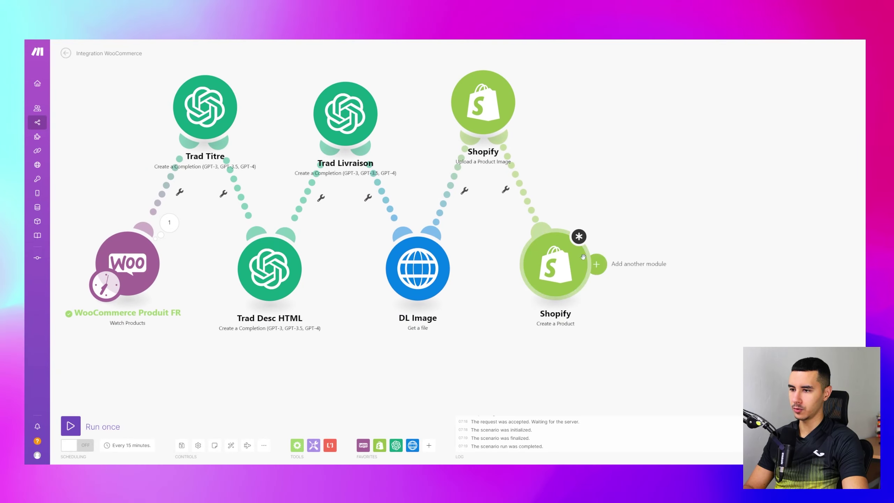
scroll(655, 254, down, 5)
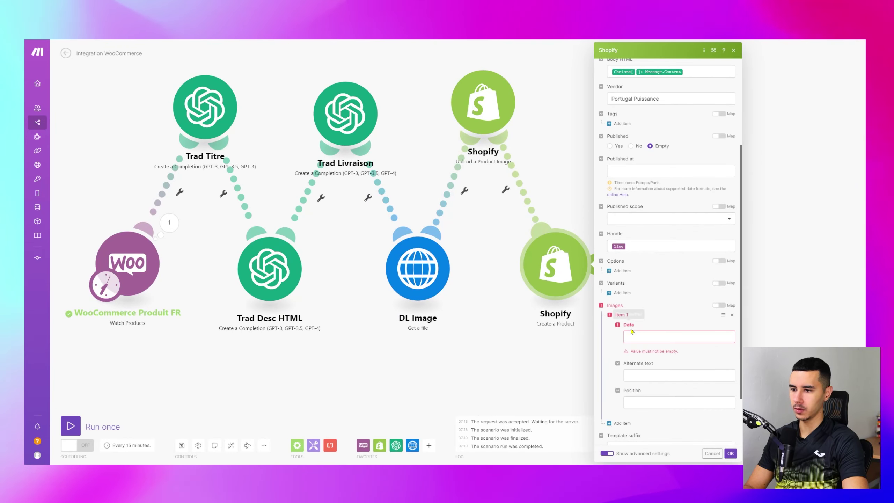
click(519, 352)
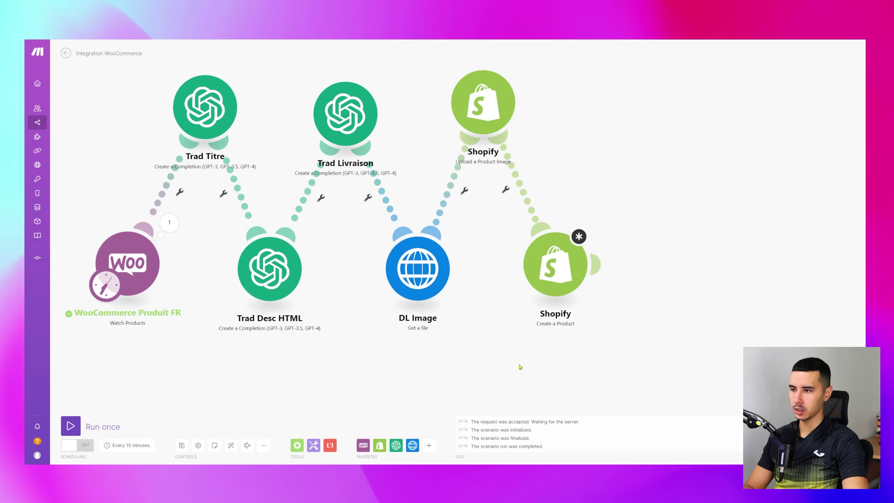
- Compare the Create a Product module's Images fields with the settings of the Upload a Product Image module
click(592, 264)
click(563, 287)
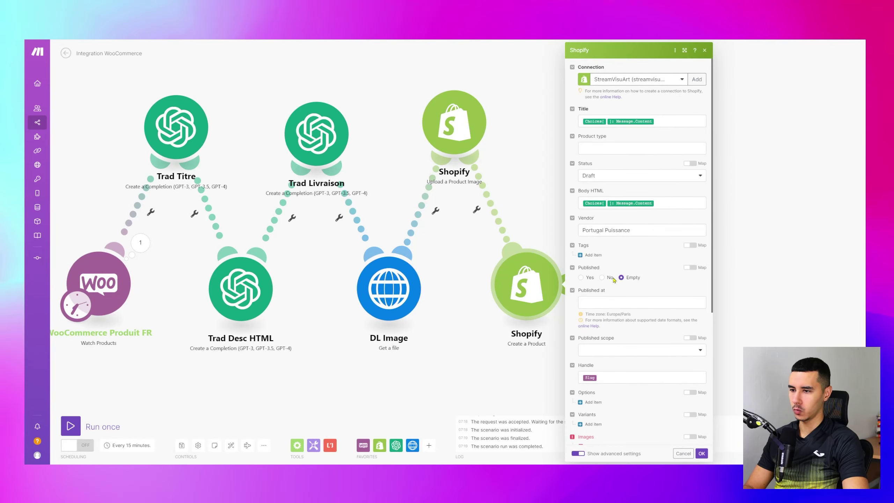
scroll(598, 348, down, 5)
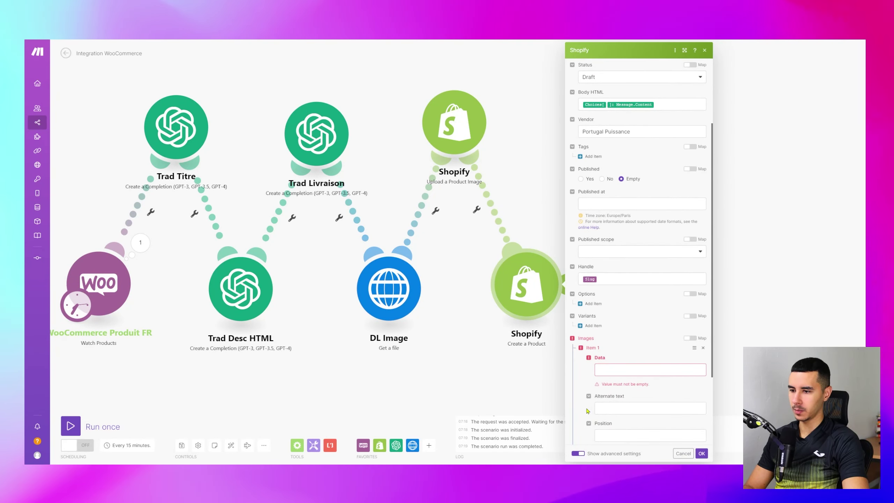
click(454, 127)
click(507, 222)
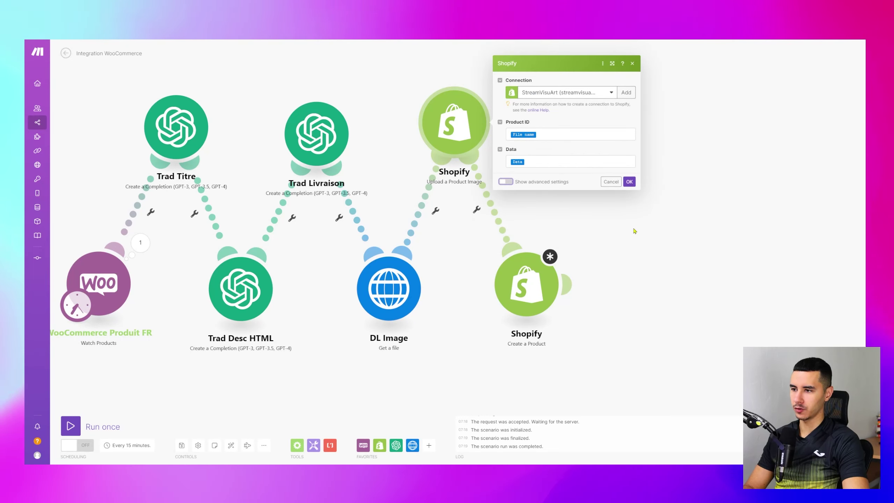
click(591, 243)
- Delete the Upload a Product Image module and place Create a Product after DL Image, level with Trad Livraison
right_click(448, 201)
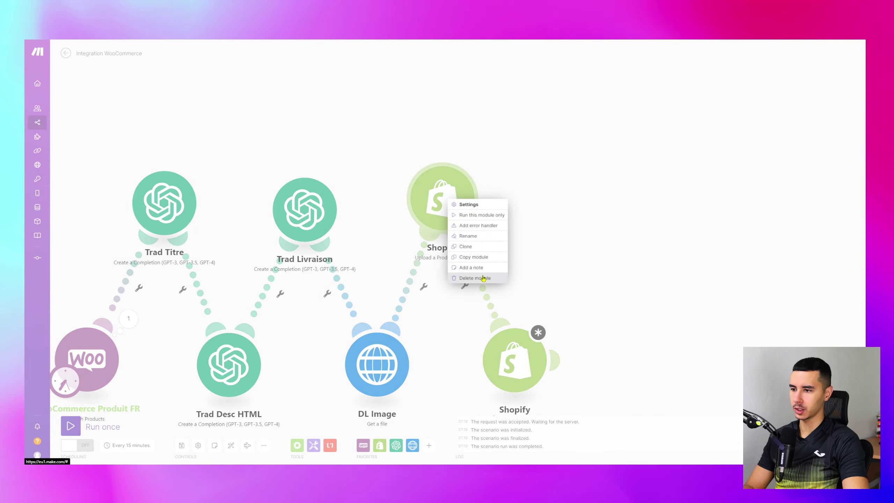
click(484, 278)
drag(500, 368, 594, 168)
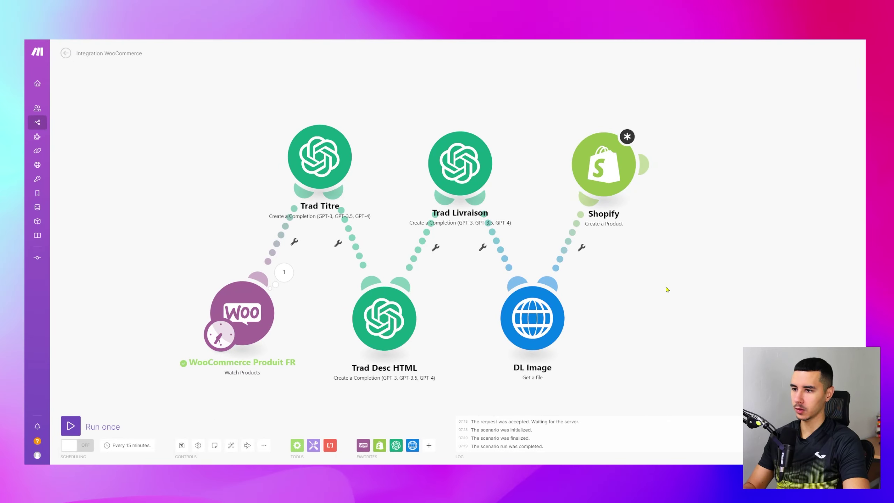
- Check the Images item of the Shopify Create a Product module against the URL setting of the DL Image module
drag(660, 297, 594, 296)
drag(566, 169, 553, 171)
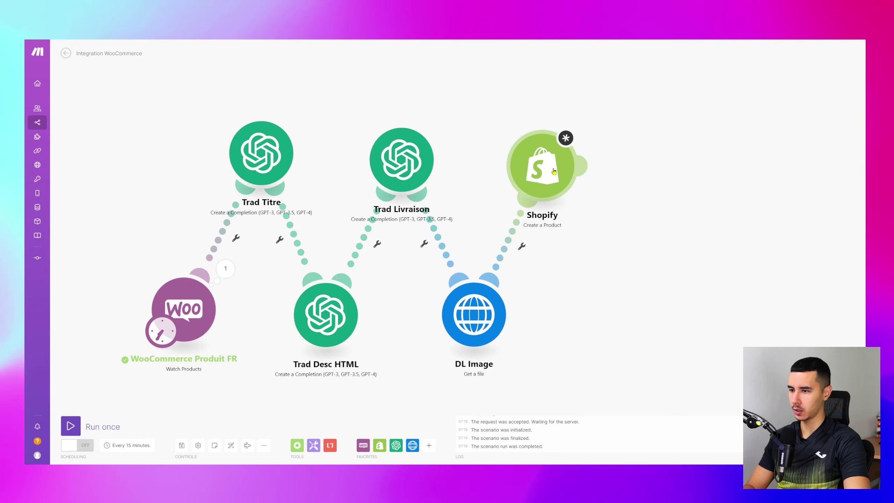
click(554, 172)
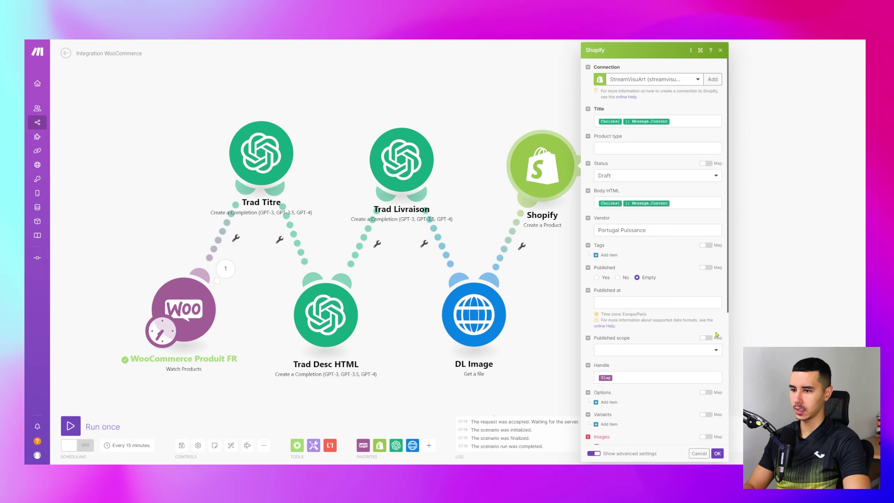
scroll(686, 289, down, 10)
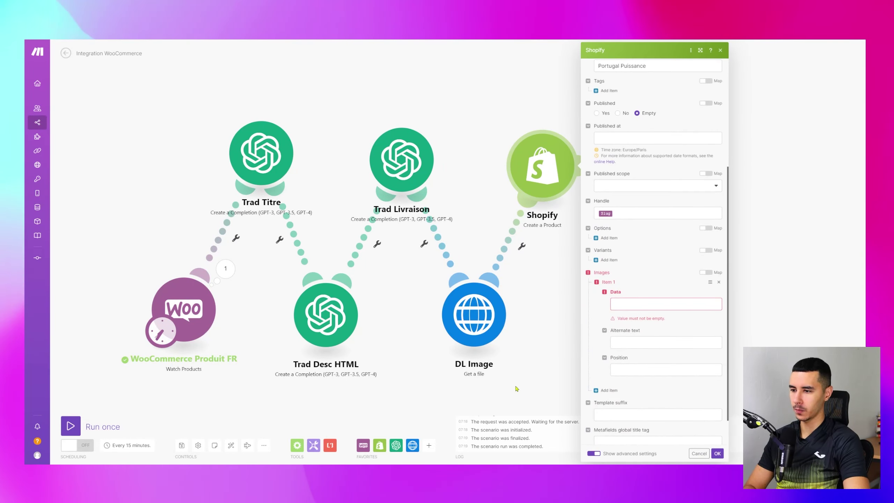
click(481, 322)
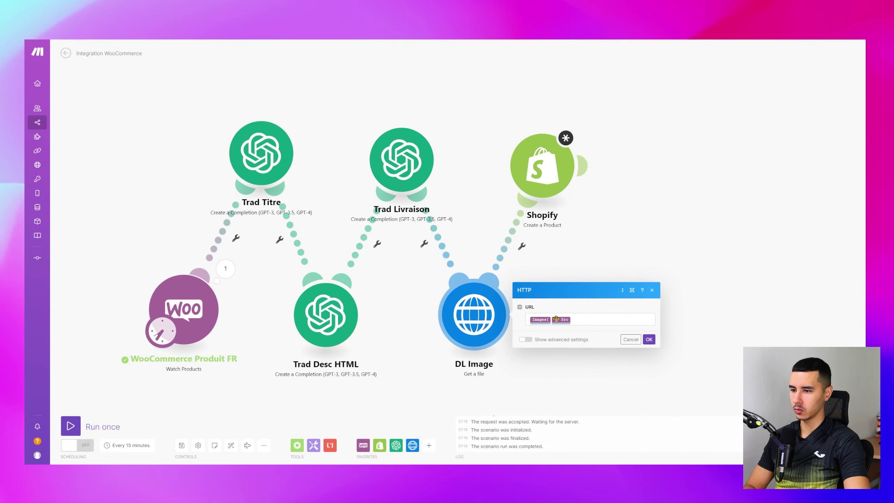
click(555, 201)
scroll(651, 247, down, 5)
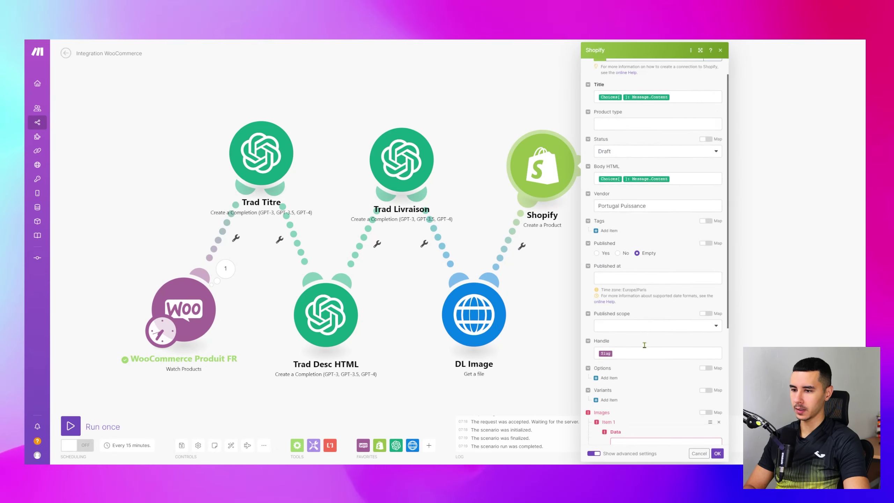
click(609, 257)
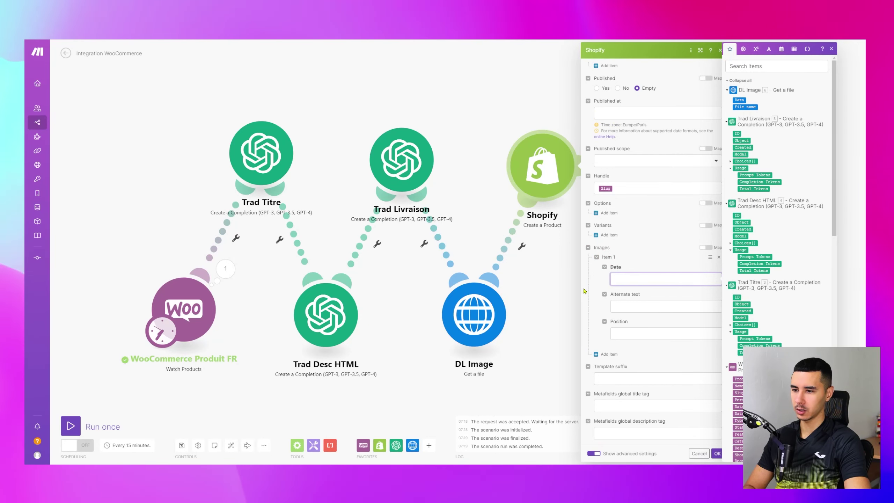
click(604, 333)
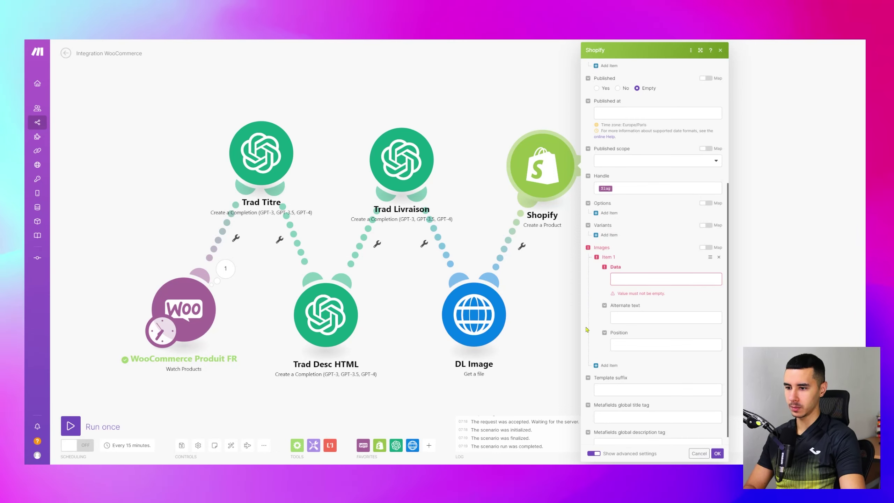
scroll(587, 329, down, 1)
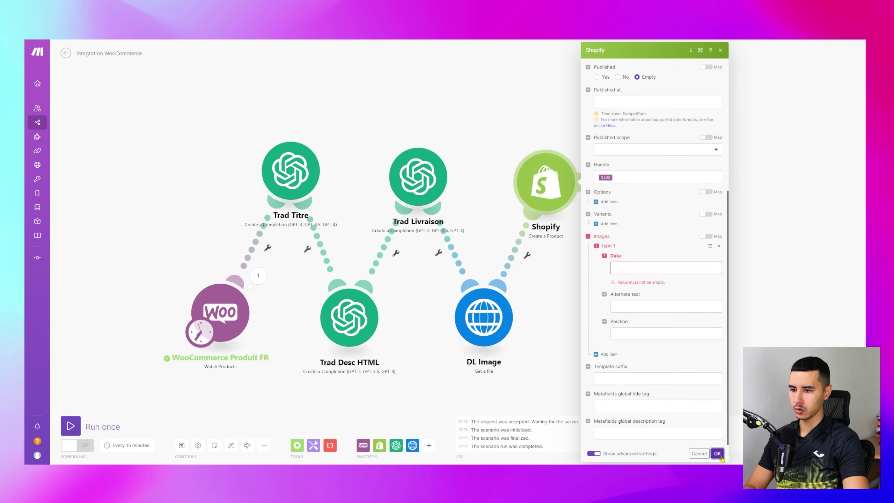
- In Images Item 1 of Create a Product, map Data to DL Image's Data and Alternate text to WooCommerce's Name, and save the module
click(665, 267)
click(739, 100)
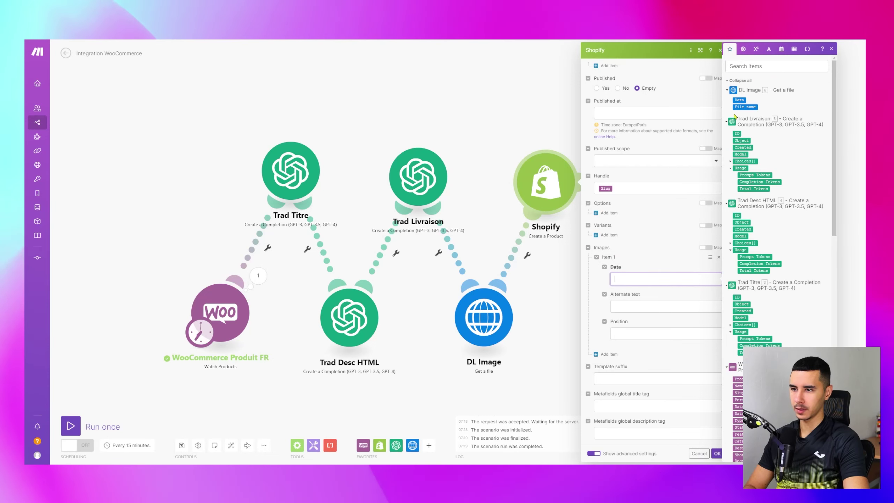
click(651, 303)
scroll(777, 255, down, 5)
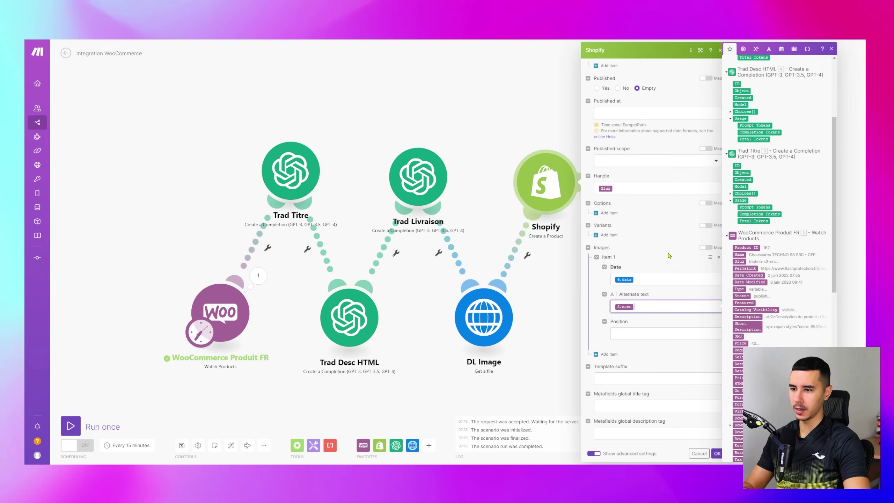
click(831, 51)
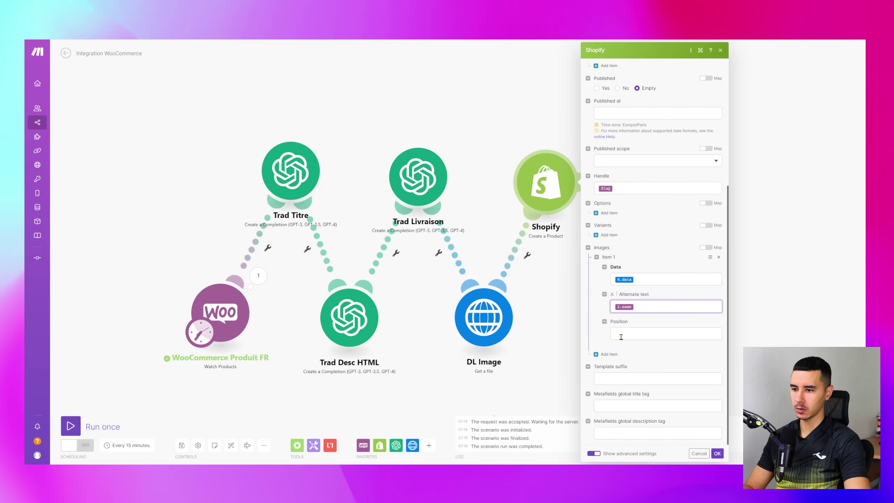
click(643, 333)
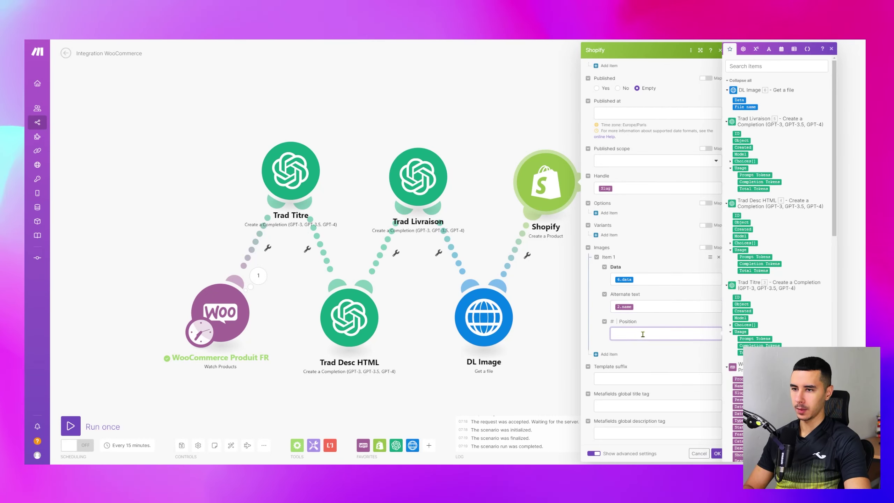
click(557, 250)
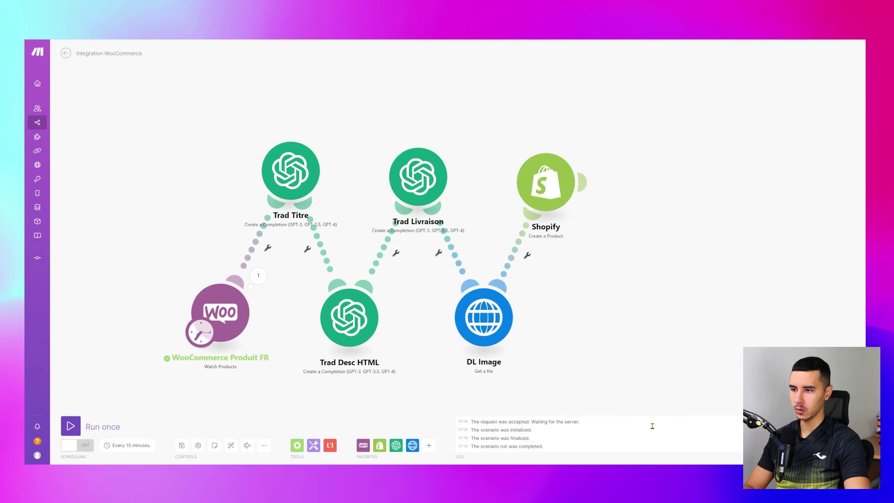
- Switch to the Shopify admin and sort the product list by creation date, most recent first
drag(262, 380, 285, 366)
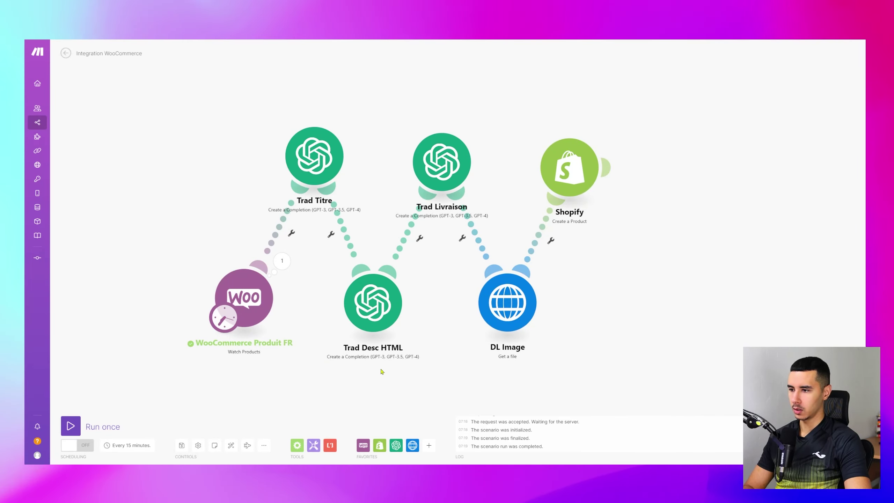
drag(382, 372, 370, 371)
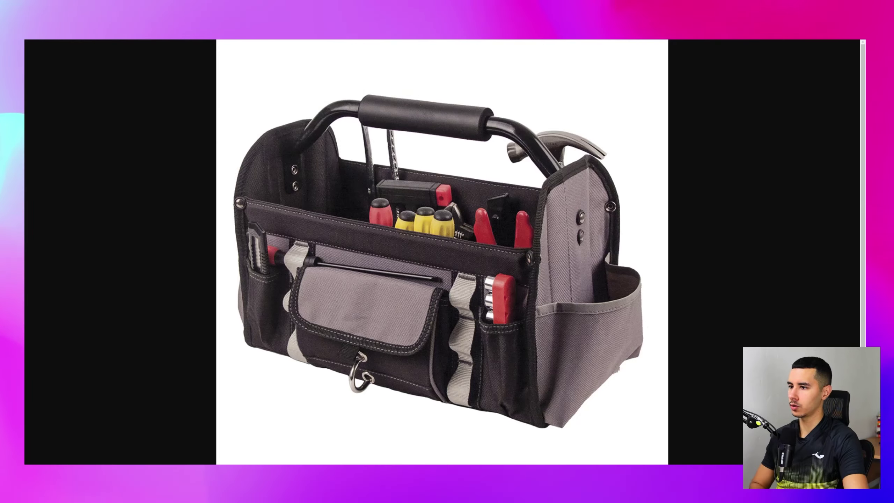
click(69, 81)
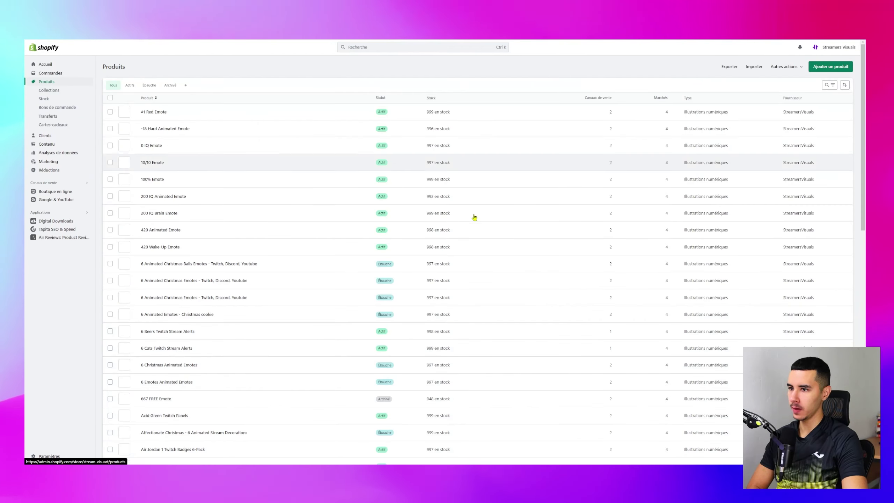
click(844, 85)
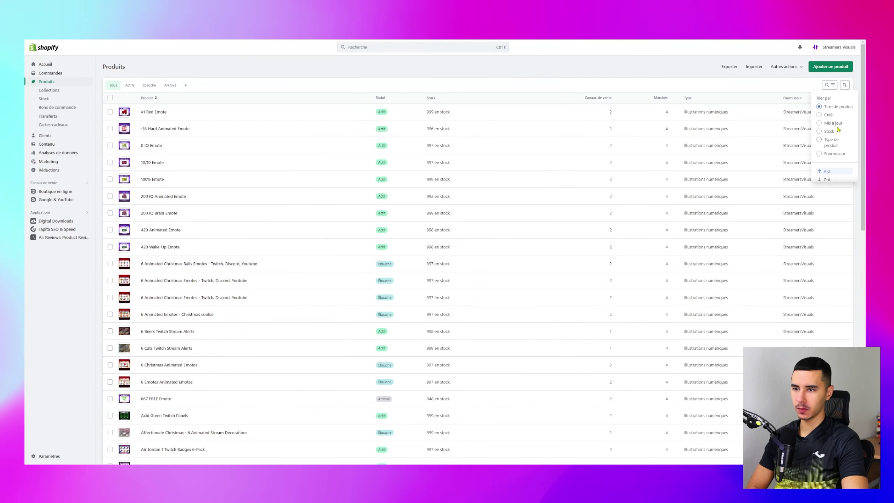
click(830, 115)
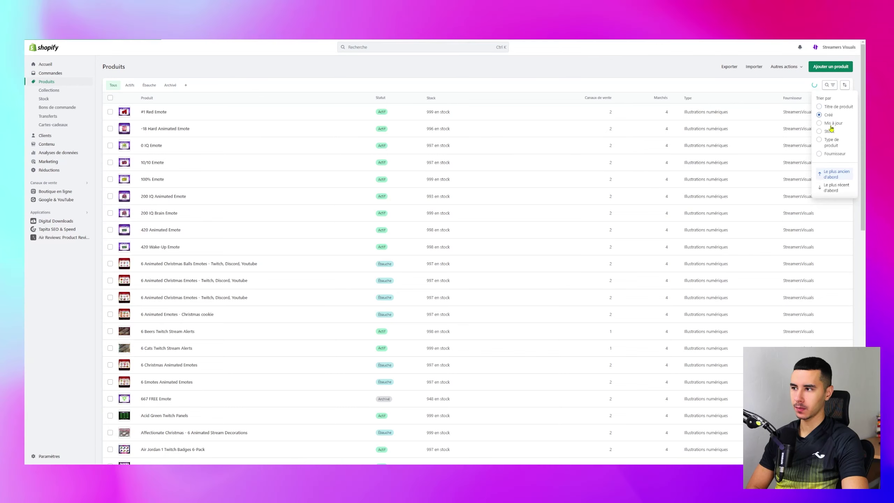
click(837, 187)
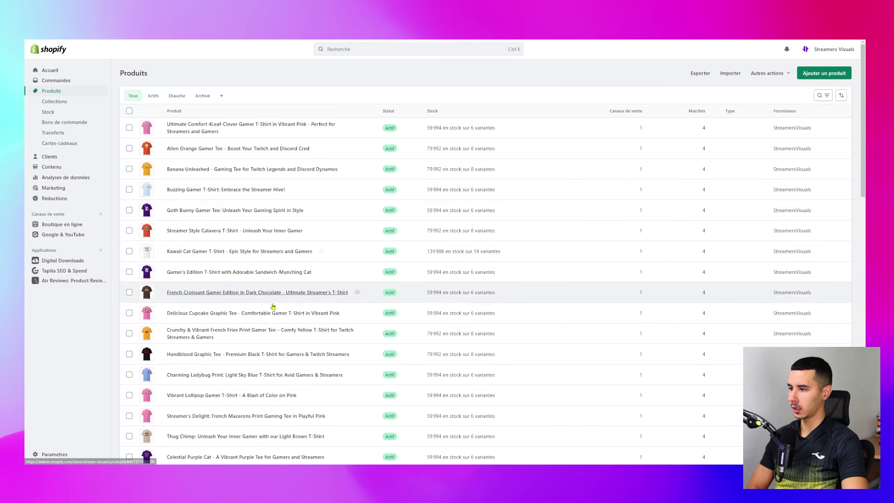
- Preview the Kawaii Cat Gamer T-Shirt in the online store, trying its White and Azalea colours and size M, and check the wishlist
click(321, 251)
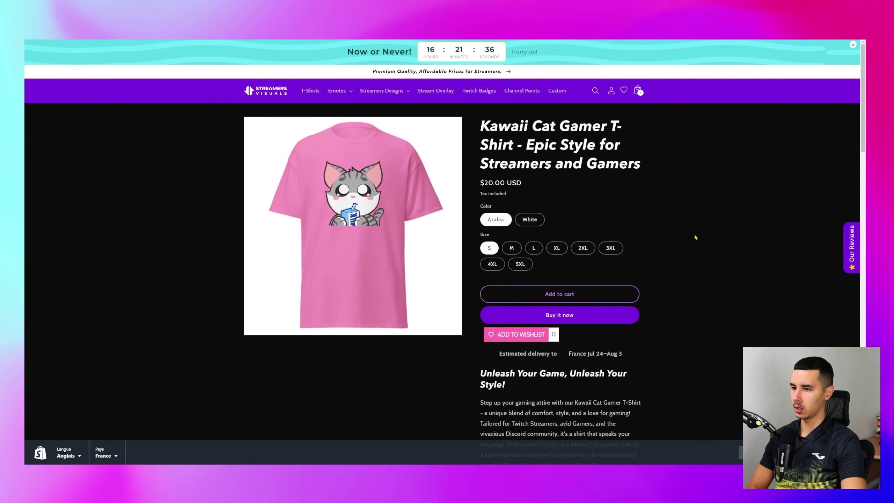
click(525, 219)
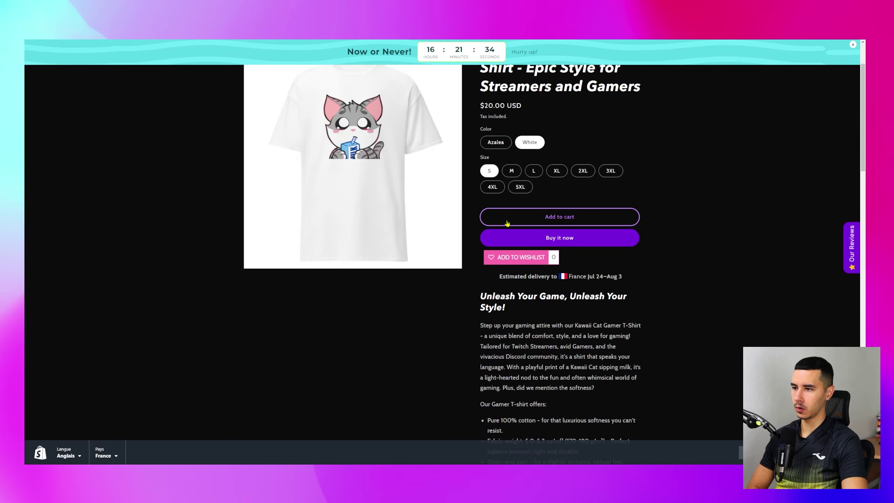
click(503, 220)
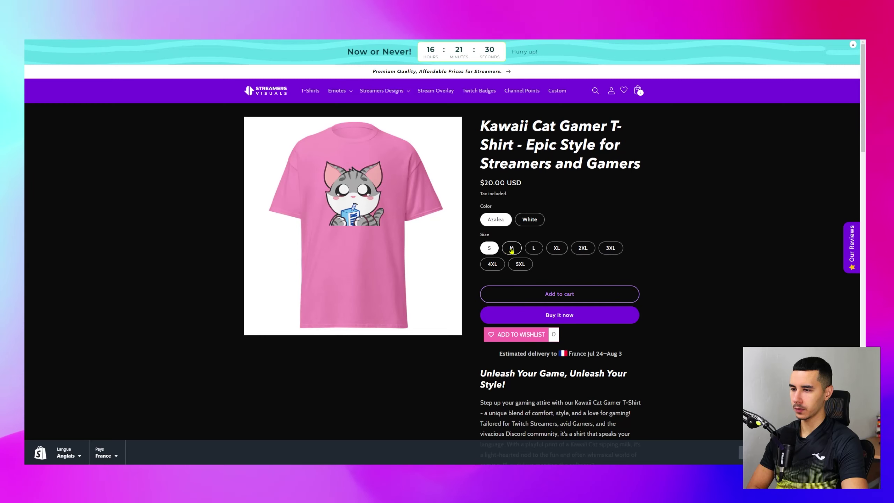
click(518, 252)
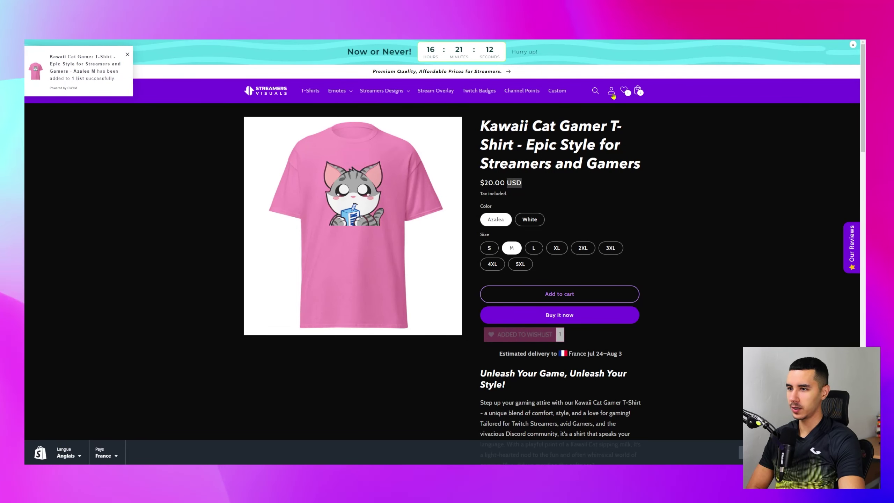
click(625, 90)
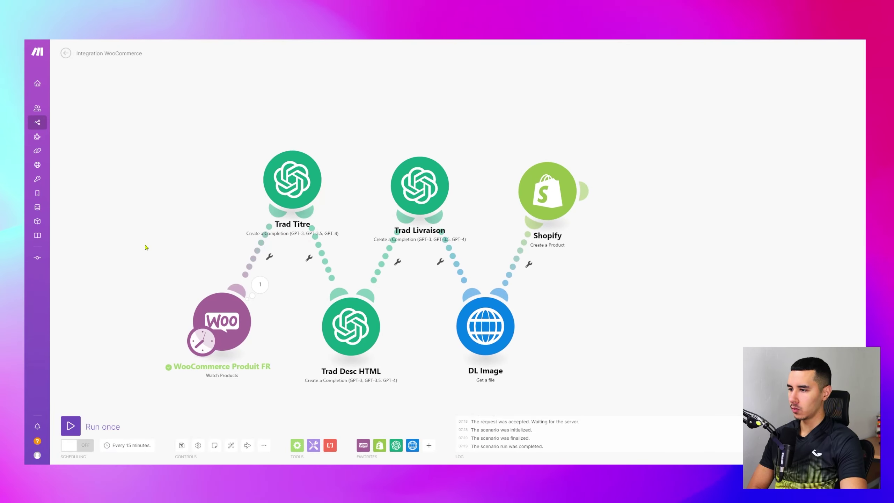
- Back in Make, set the WooCommerce Produit FR module to start from All and run the scenario once
right_click(225, 288)
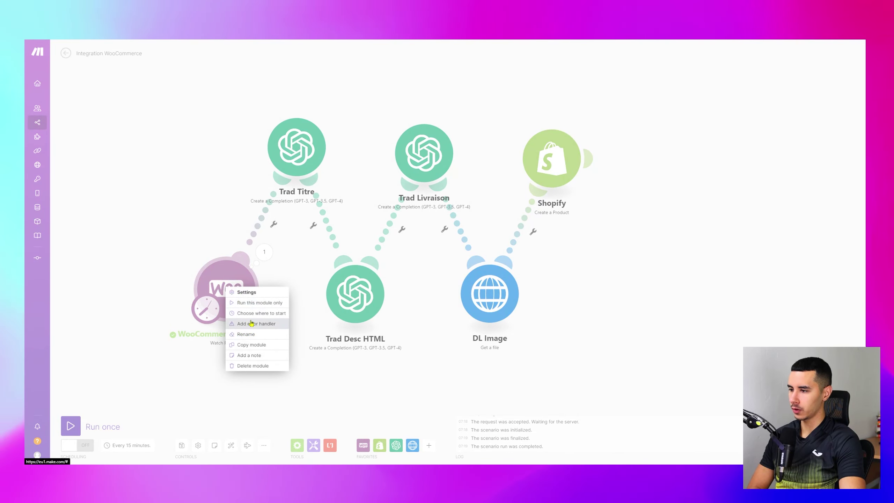
click(254, 313)
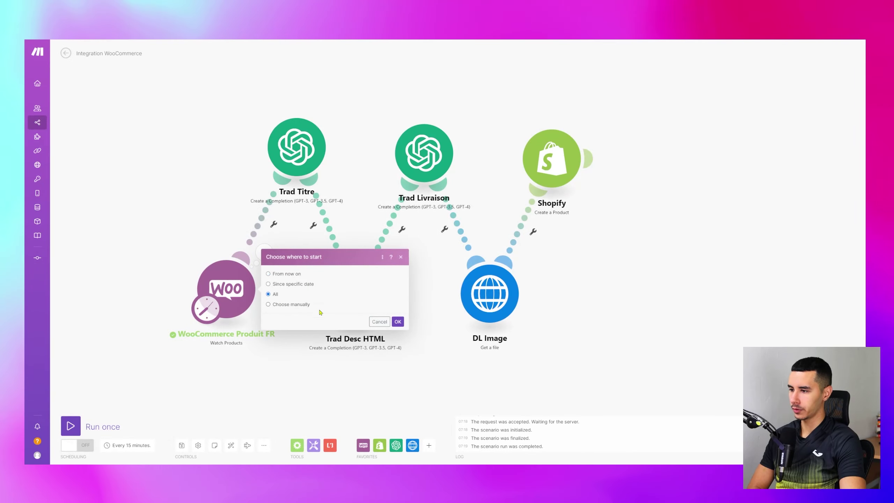
click(398, 321)
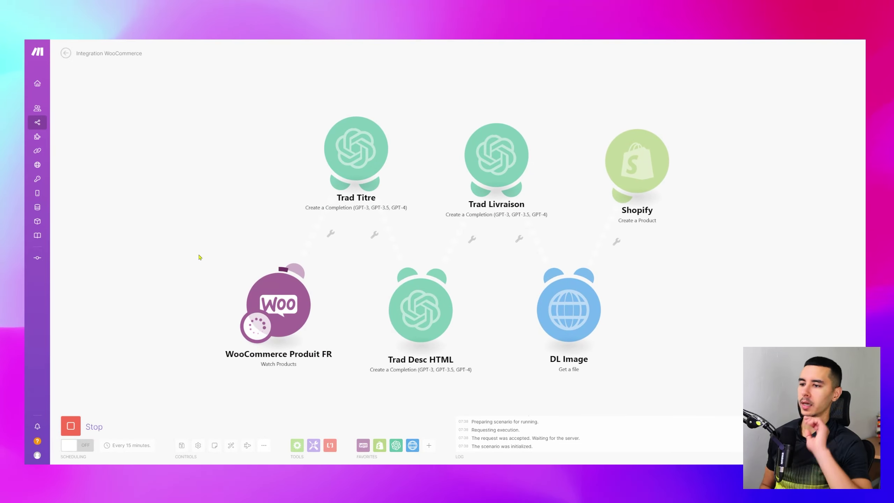
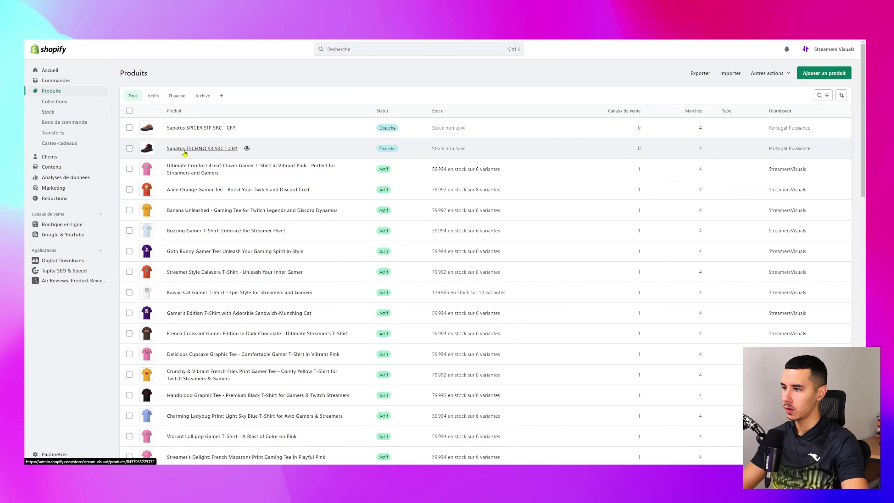
- Open the Sapatos TECHNO S3 SRC draft in Shopify and remove the final period from its title
click(196, 149)
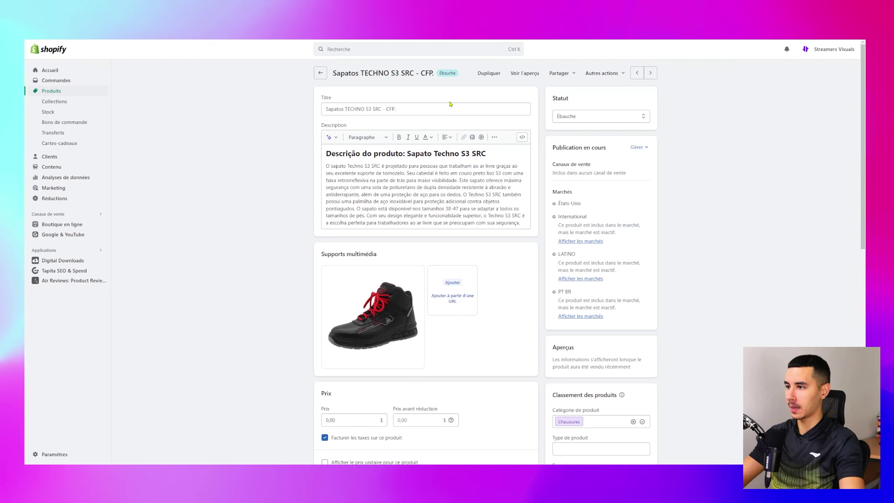
click(421, 109)
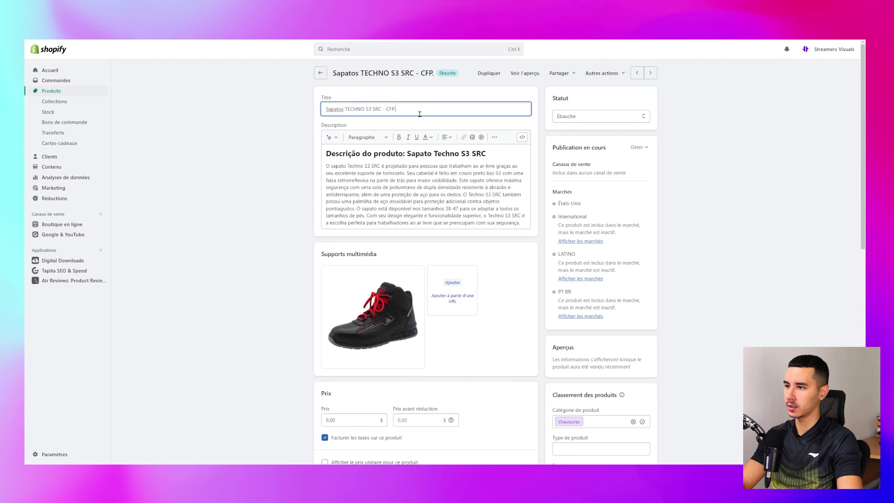
key(BackSpace)
- Inspect the product image and its alternative text, and review the draft's price, stock and classification fields
scroll(373, 285, down, 1)
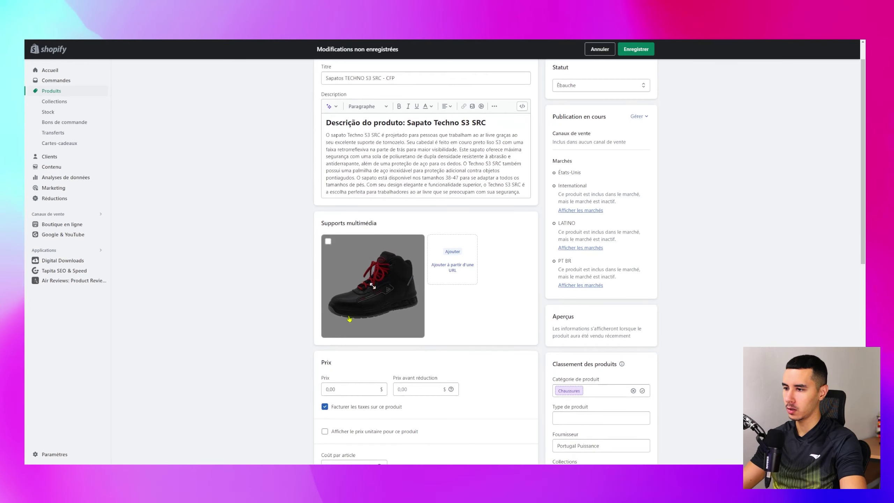
click(373, 286)
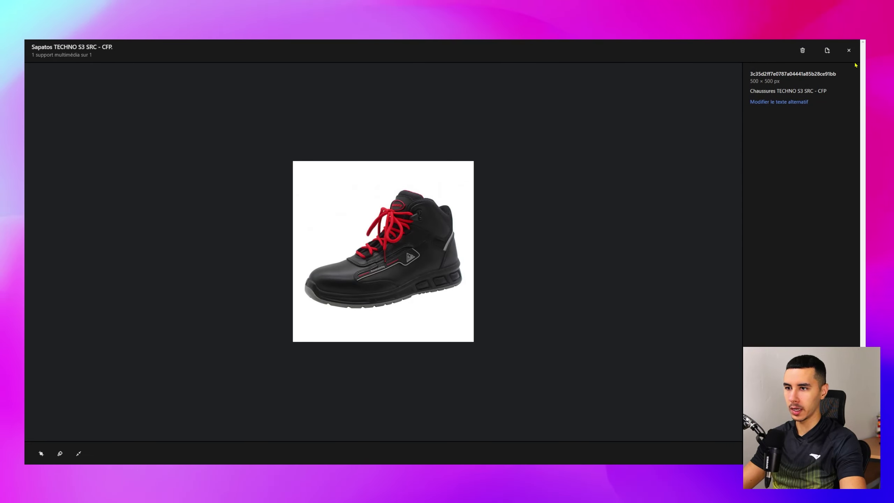
double_click(757, 90)
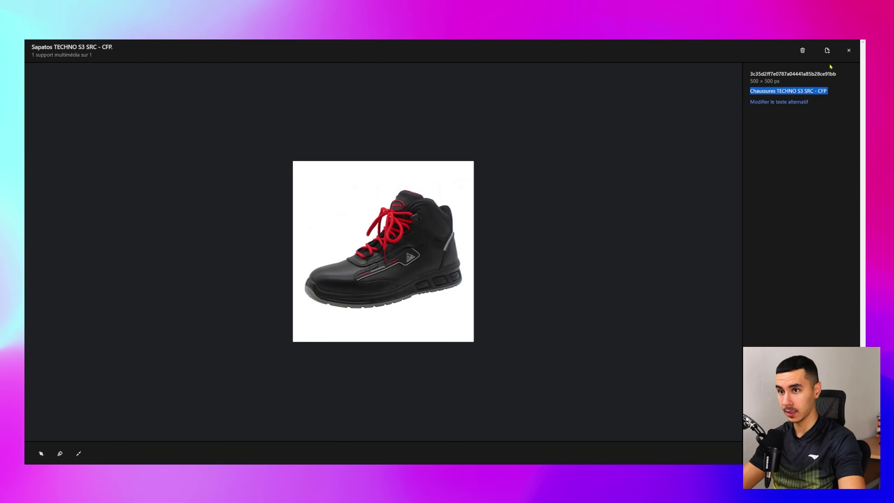
click(848, 50)
scroll(748, 229, down, 3)
scroll(709, 220, up, 3)
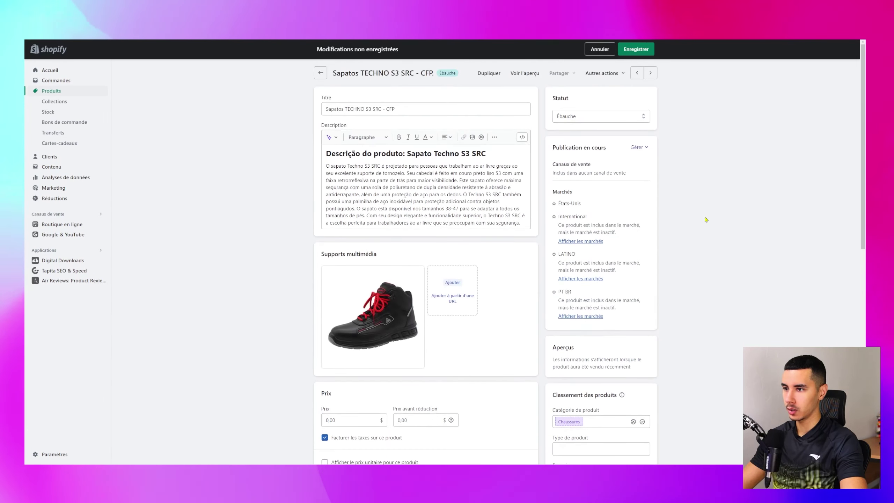
scroll(417, 276, down, 5)
scroll(418, 276, down, 1)
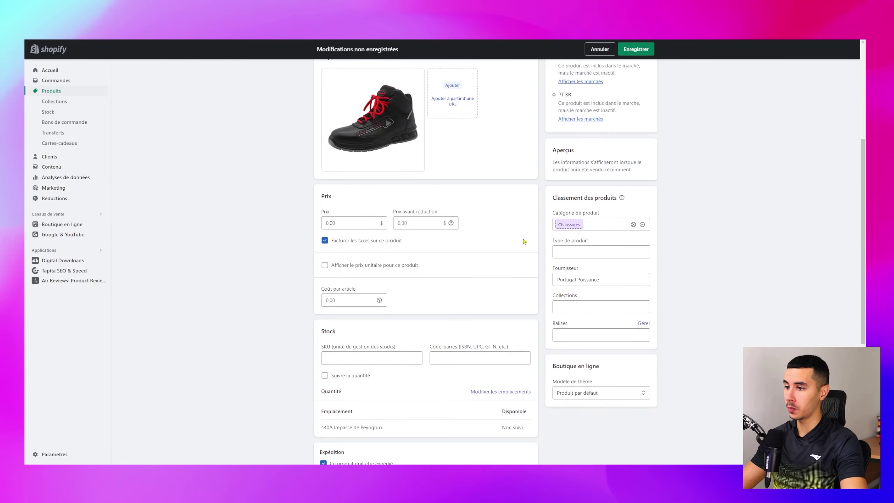
- Open the search engine listing of the Sapatos TECHNO S3 SRC draft for editing and examine its meta title and full meta description
scroll(455, 396, down, 7)
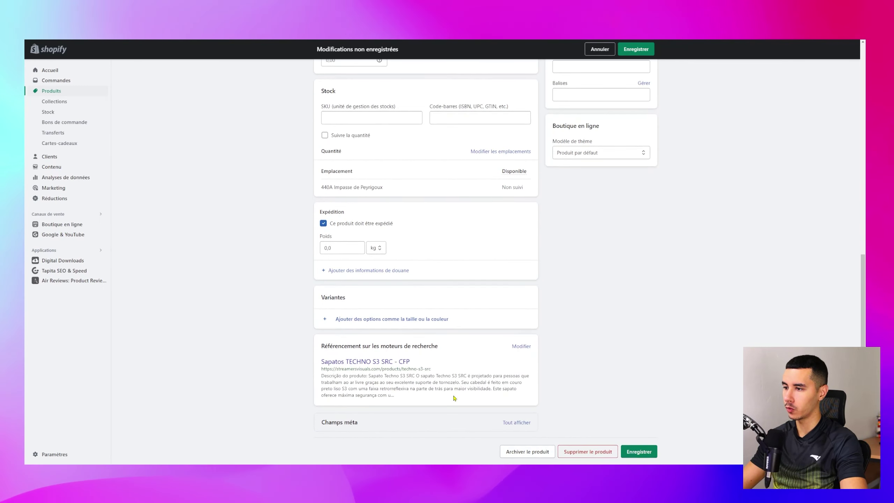
click(521, 346)
scroll(521, 344, down, 4)
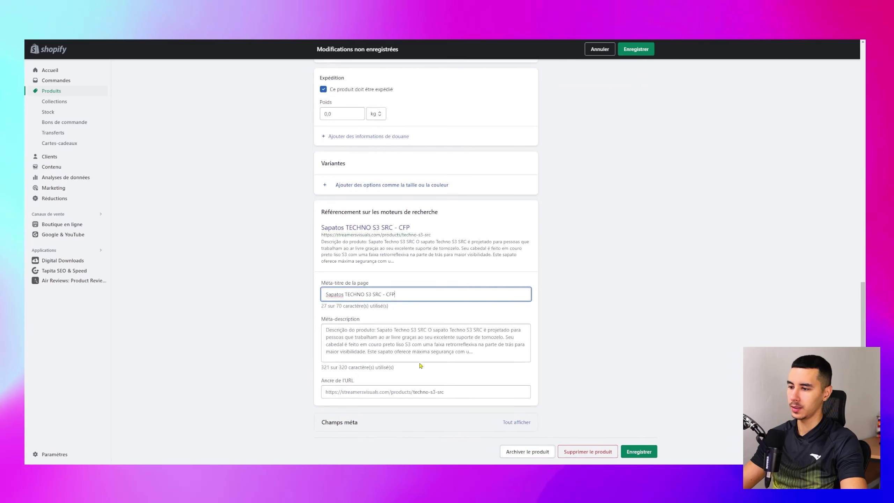
click(419, 365)
click(695, 343)
click(376, 337)
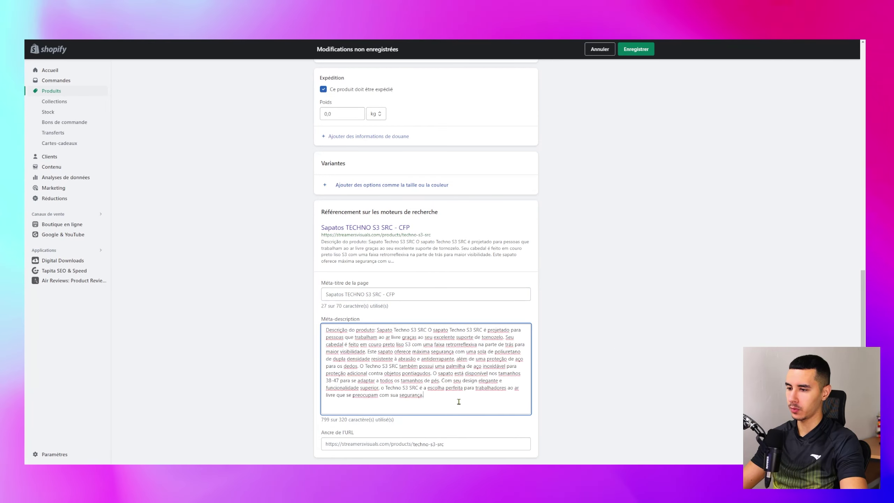
drag(457, 401, 434, 346)
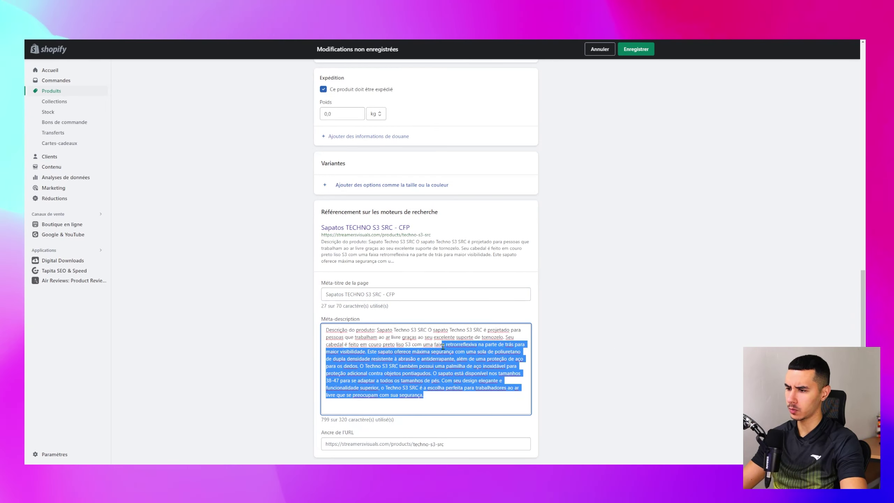
click(572, 367)
- Review the draft's translated description paragraph and check the alternative text of its product image
scroll(571, 367, up, 15)
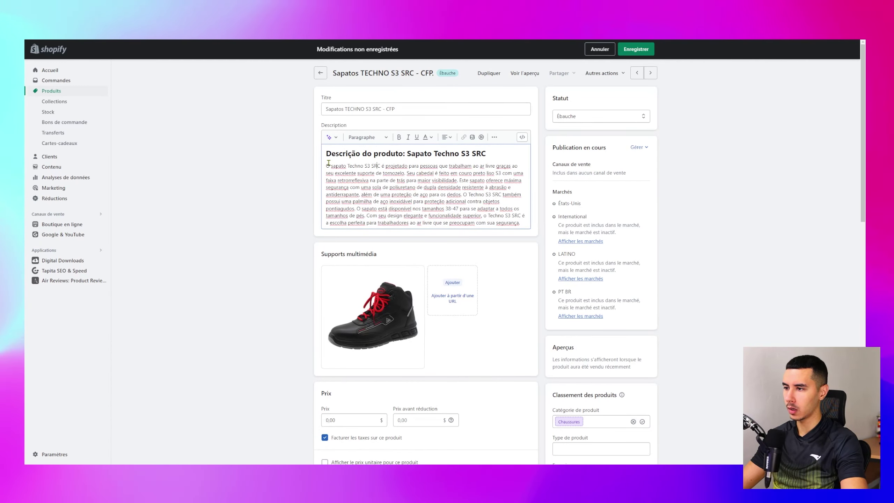
drag(326, 169, 521, 223)
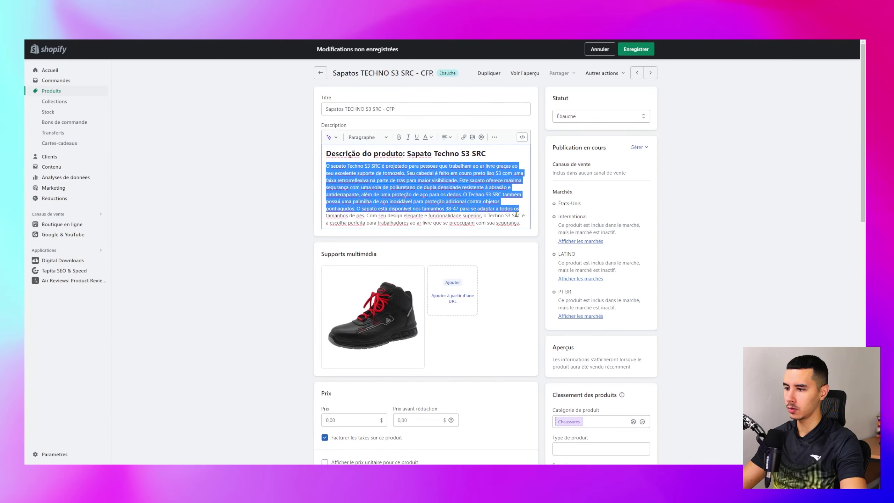
click(372, 317)
click(849, 50)
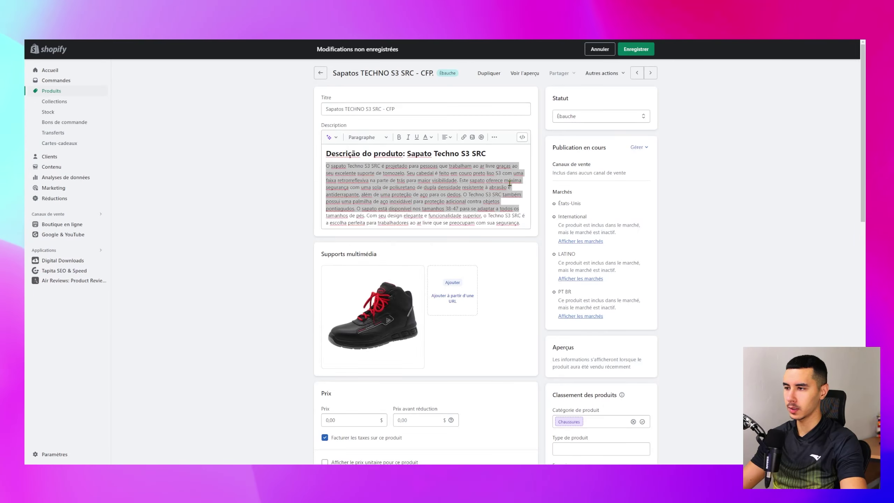
click(373, 317)
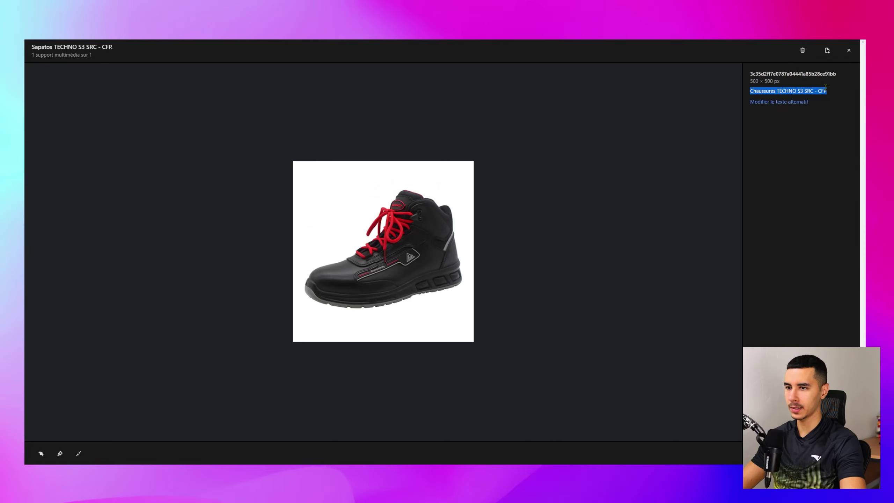
key(Escape)
- Search Google for "Sapatos" copied from the draft's title, browse the image results, and return to the draft
double_click(338, 110)
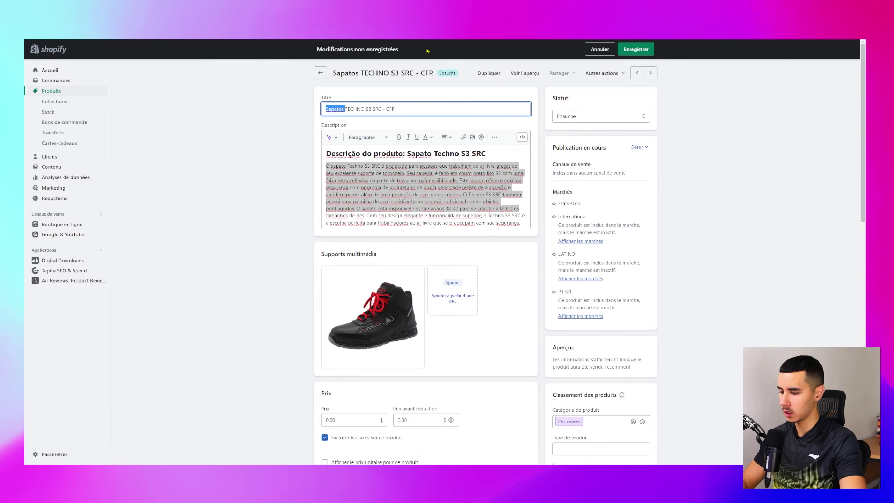
key(ctrl+c)
key(ctrl+t)
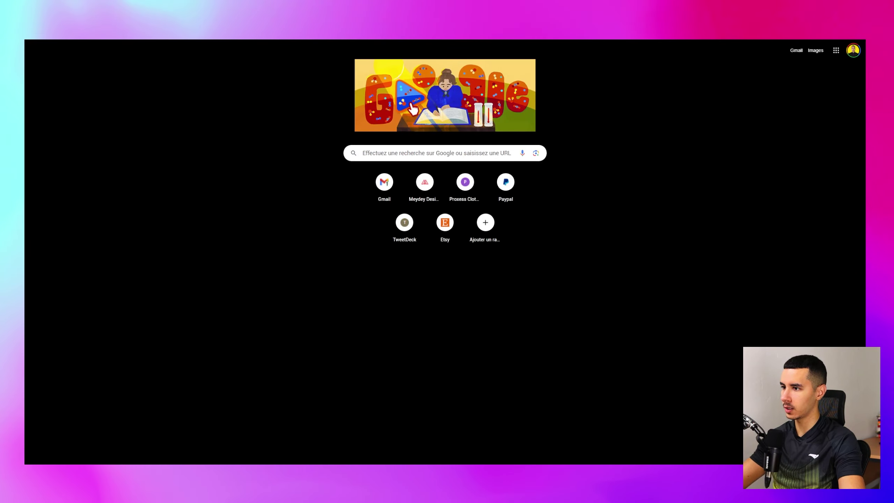
key(ctrl+v)
key(Return)
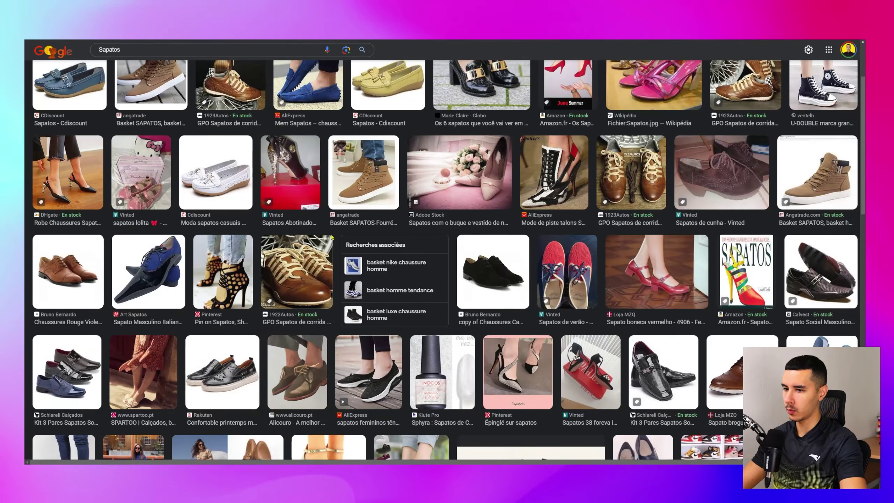
scroll(332, 239, down, 8)
scroll(332, 237, down, 6)
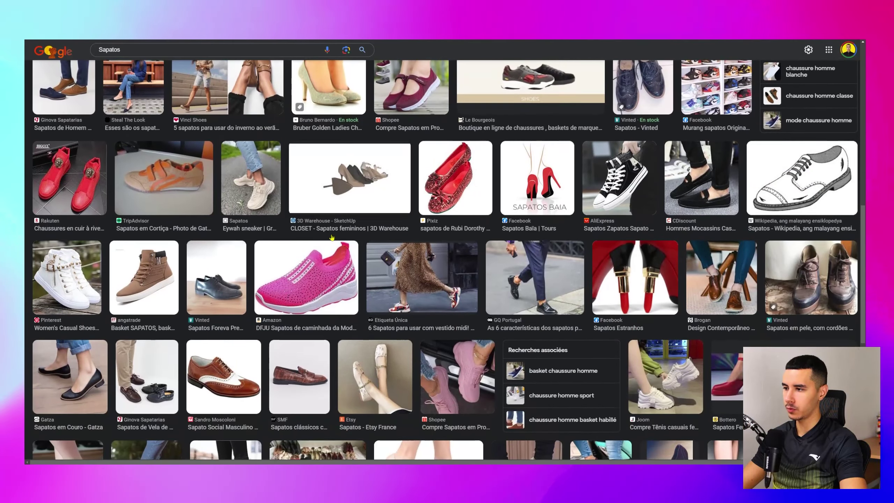
scroll(498, 116, up, 3)
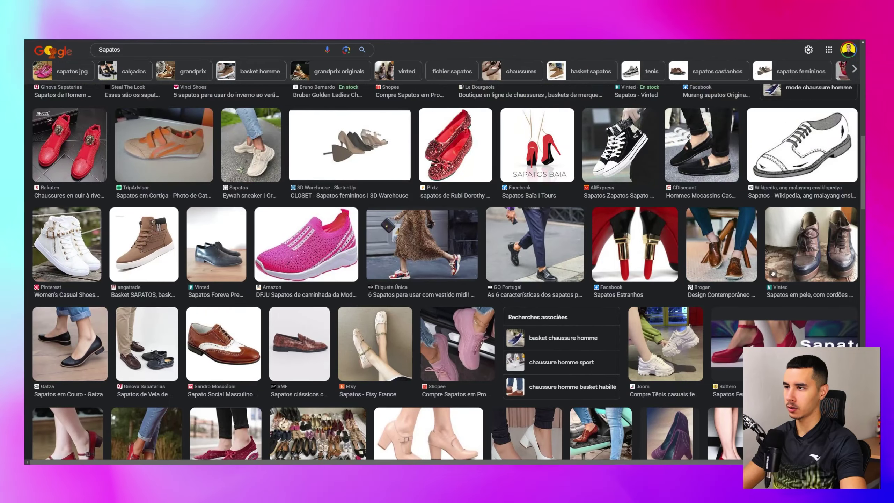
key(ctrl+w)
- Leave the draft without saving, view the newer Sapatos TECHNO S3 SRC draft, and refresh the product list
click(320, 73)
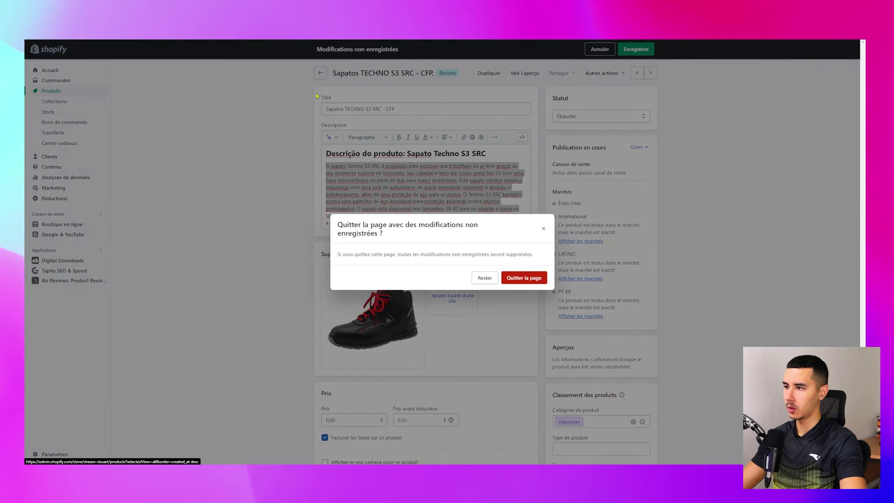
click(525, 278)
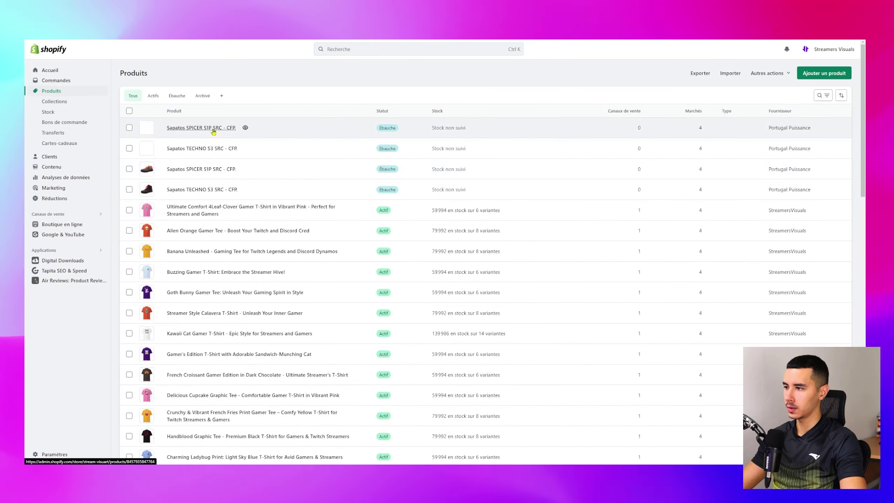
click(201, 147)
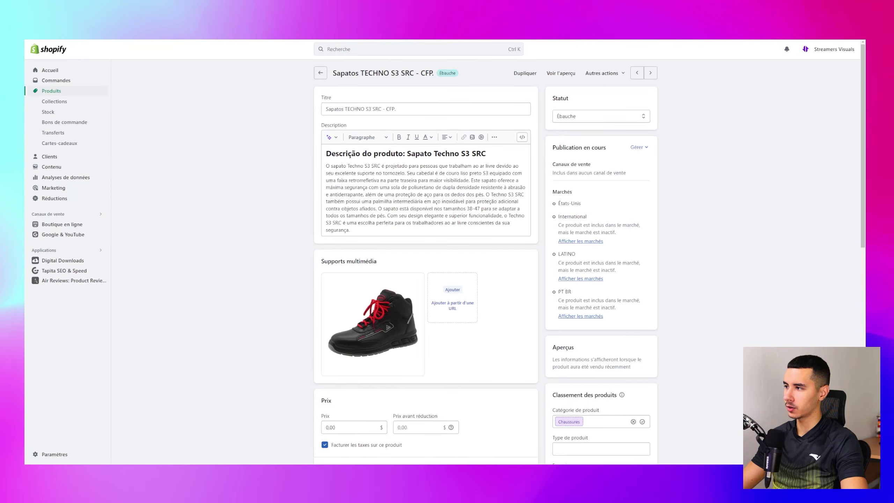
key(alt+Left)
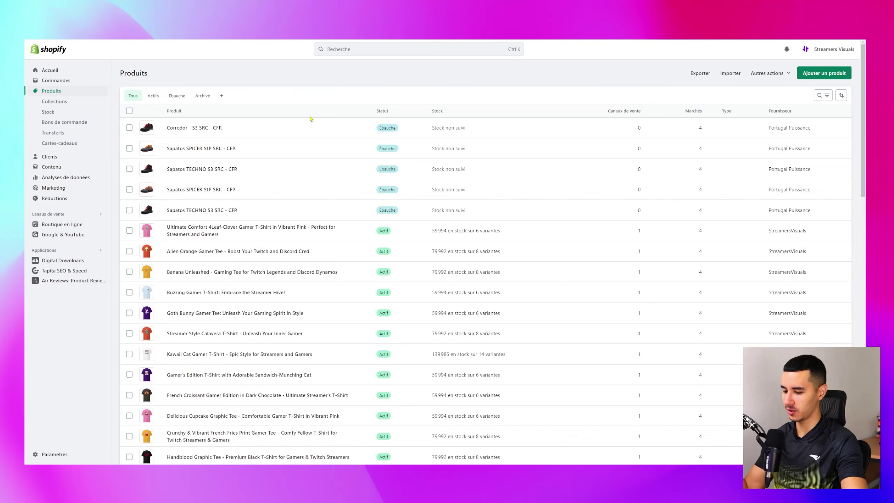
key(F5)
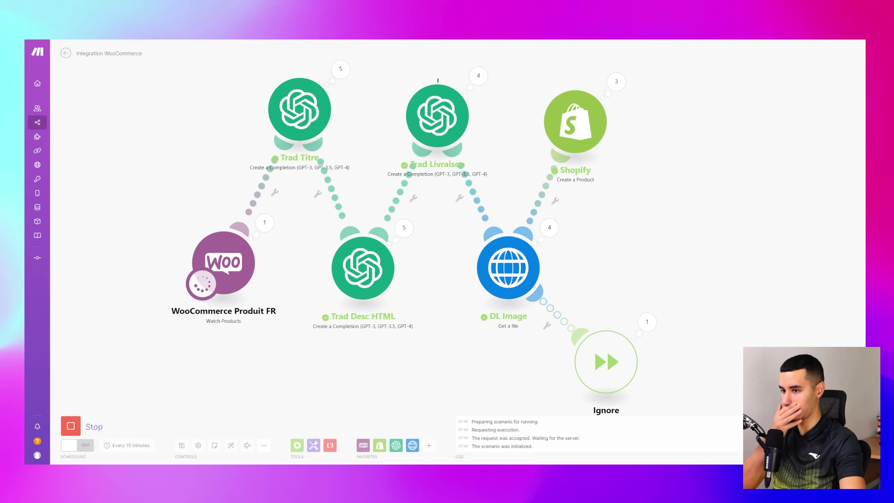
- Inspect the operations of the Ignore error handler on the DL Image module in the running Make scenario
click(648, 323)
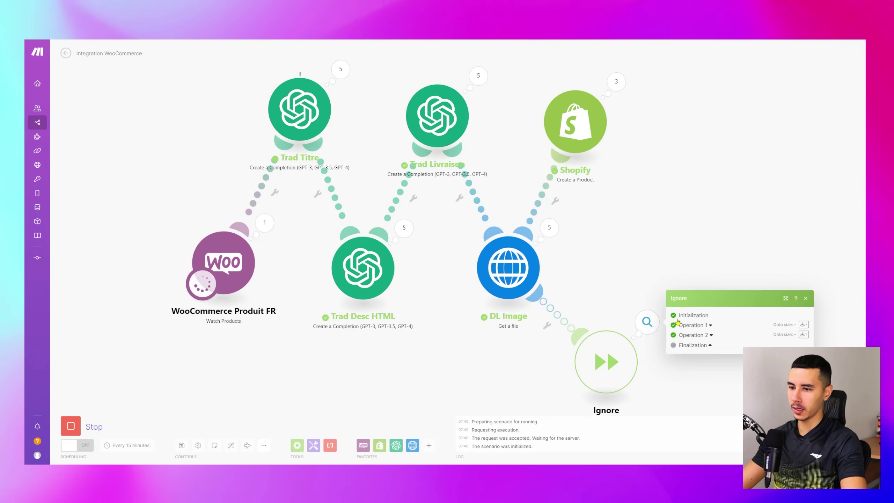
scroll(690, 362, down, 2)
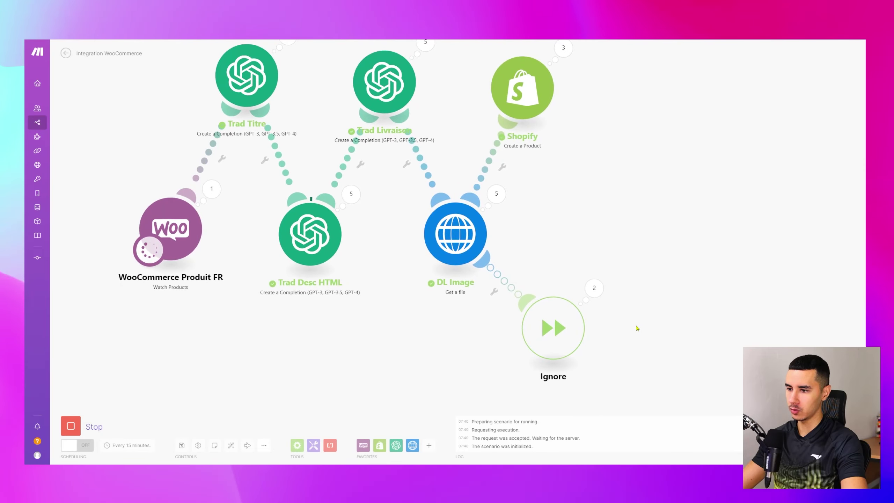
click(607, 305)
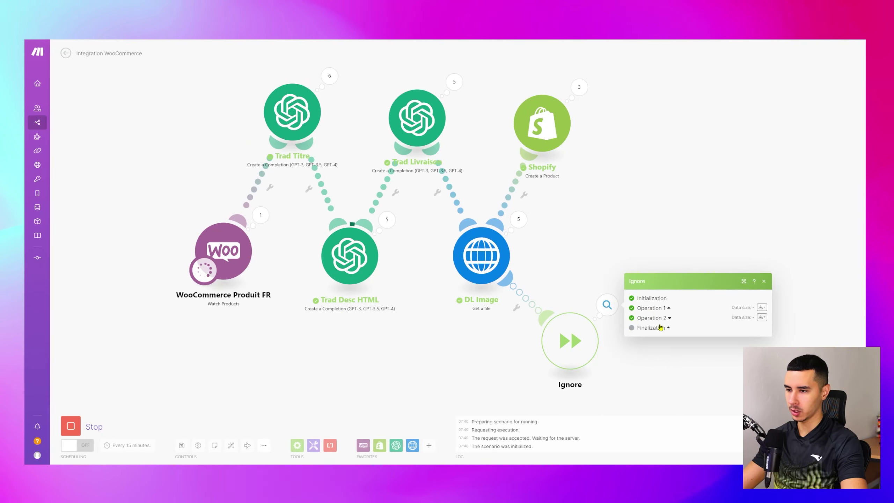
drag(662, 318, 552, 320)
drag(479, 355, 504, 370)
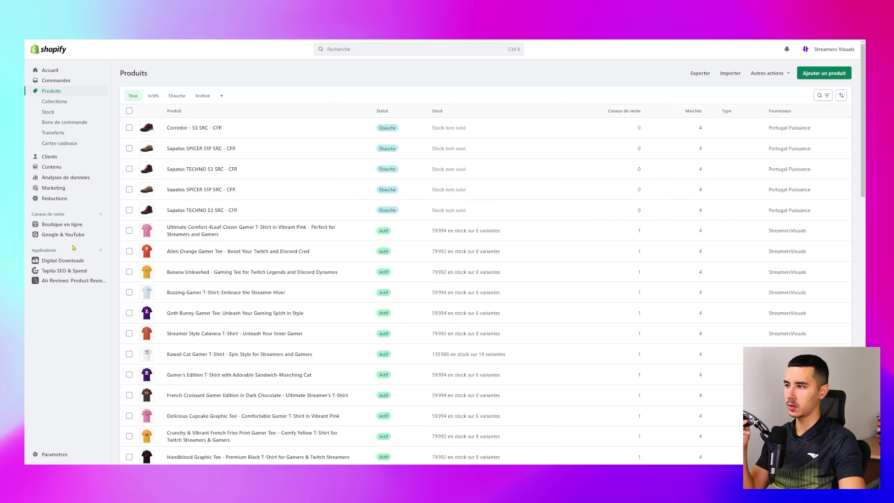
- Open the Fichiers list in Shopify's content section and review the file names on its first page
click(51, 166)
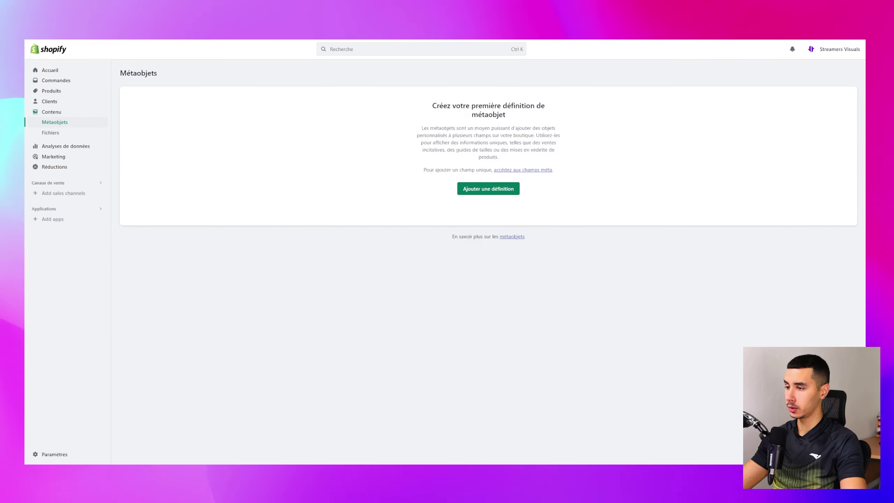
click(57, 132)
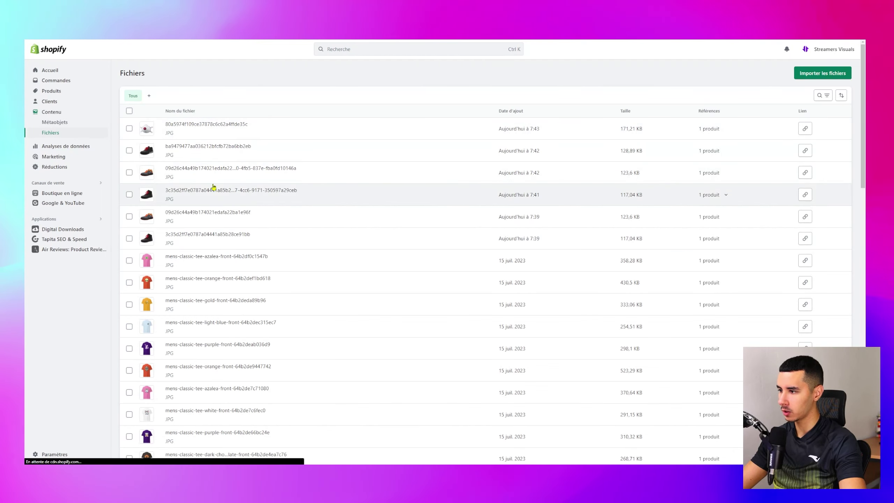
scroll(240, 224, down, 15)
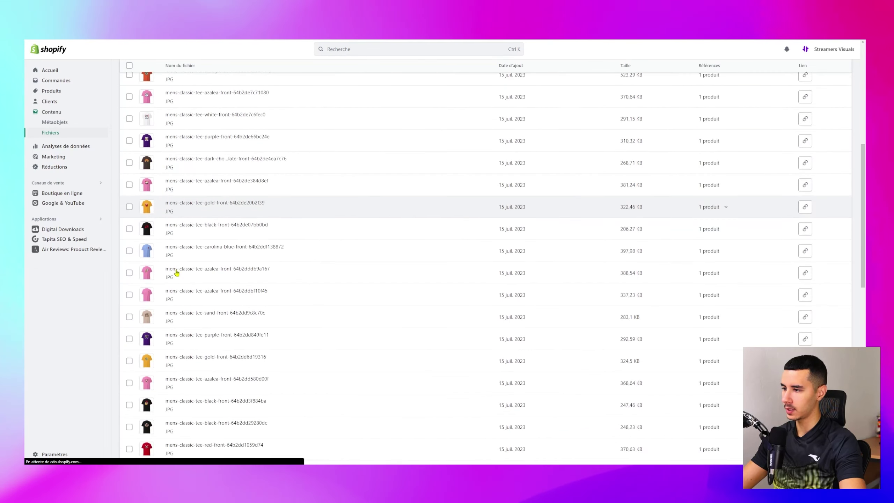
scroll(202, 269, down, 8)
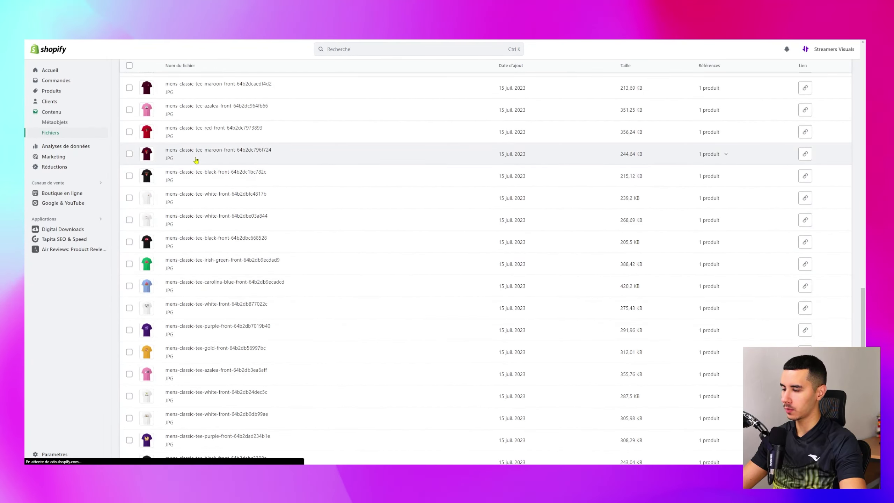
scroll(192, 211, down, 3)
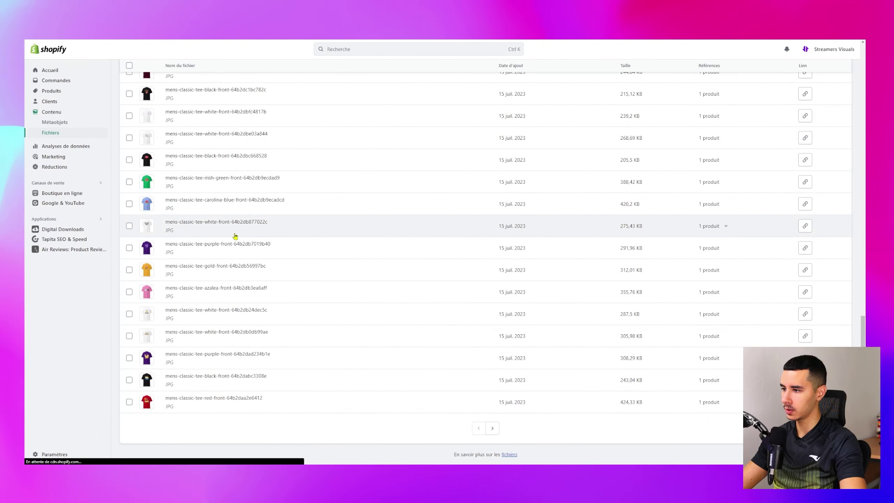
scroll(226, 246, up, 4)
scroll(225, 260, down, 4)
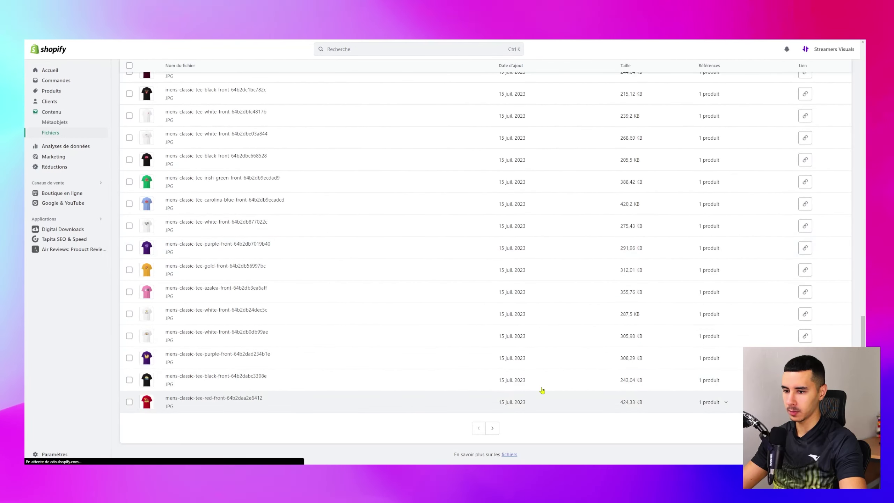
- Go through the second and third pages of the Fichiers list and compare the names of the older product images
click(492, 428)
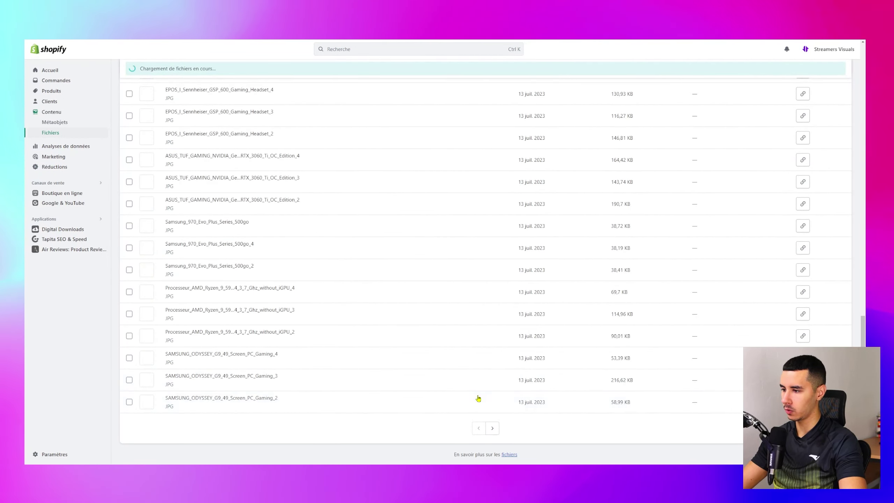
scroll(329, 375, up, 8)
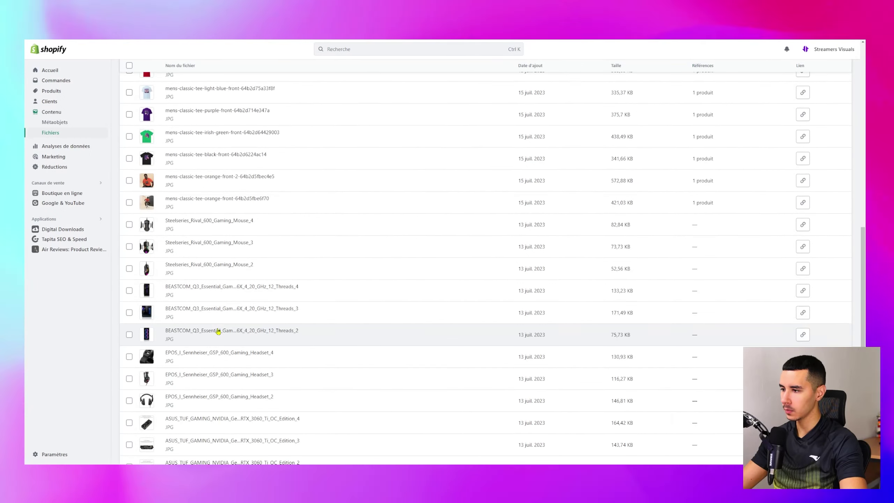
scroll(206, 320, down, 2)
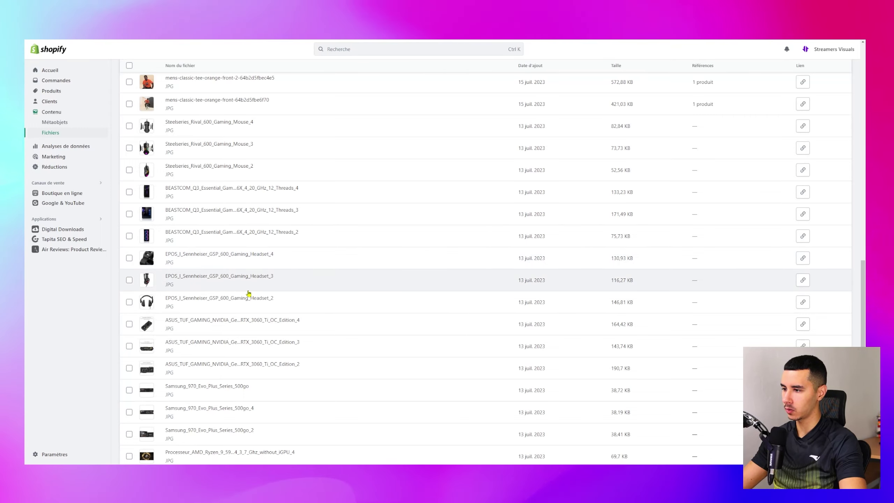
scroll(300, 278, down, 3)
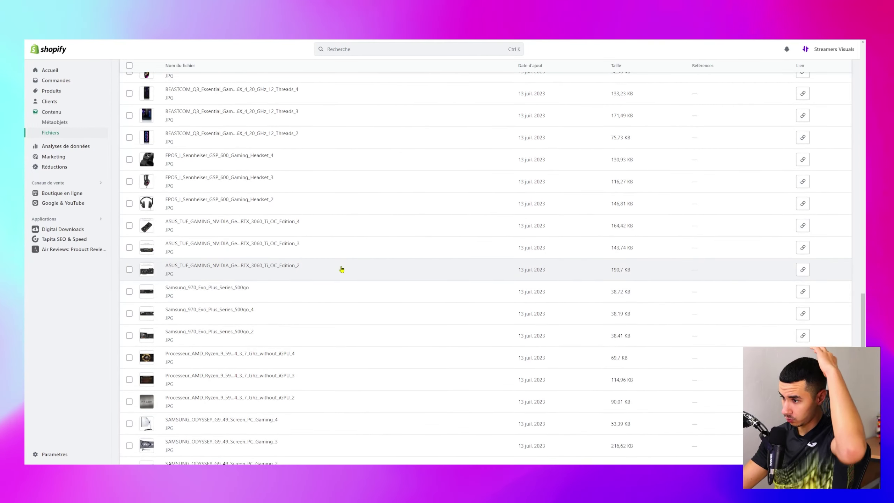
scroll(341, 270, down, 2)
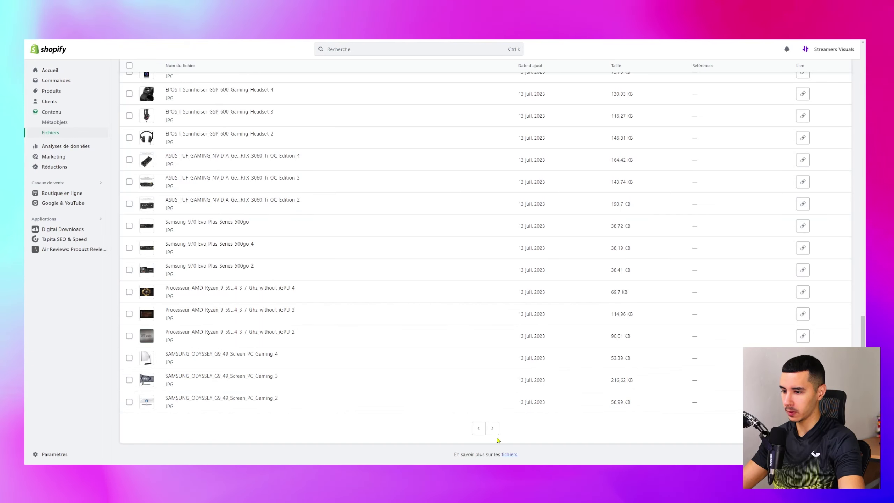
click(492, 428)
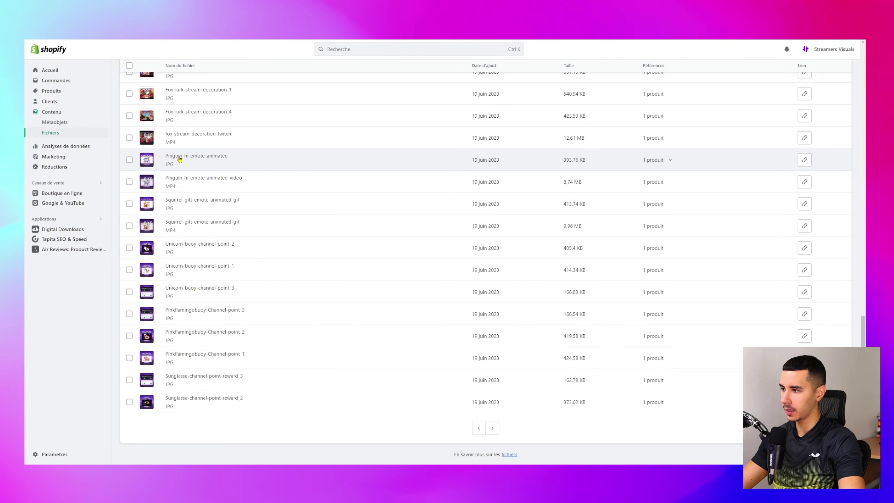
scroll(184, 160, up, 1)
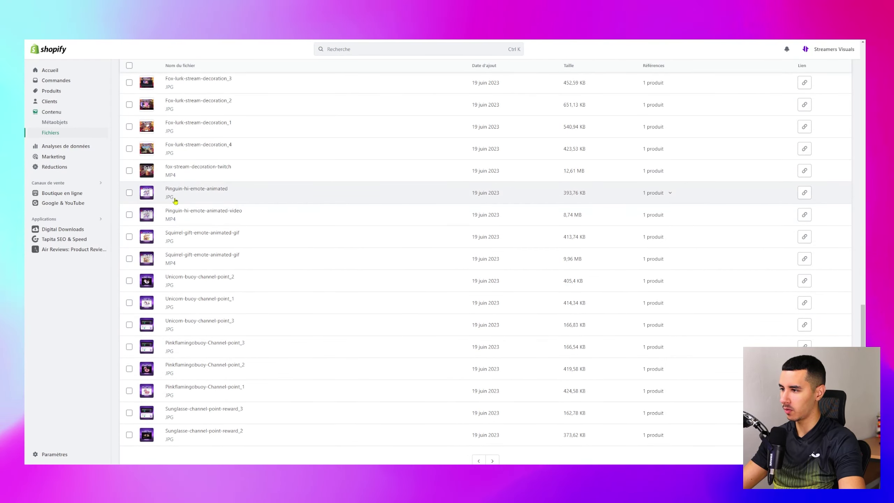
- Finish comparing the older image names in the Fichiers list and return to the product list
scroll(214, 190, up, 3)
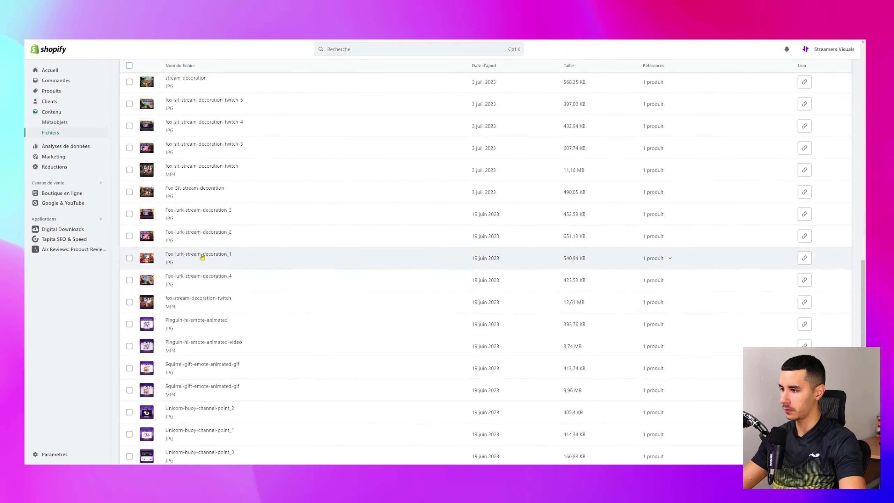
scroll(435, 409, down, 4)
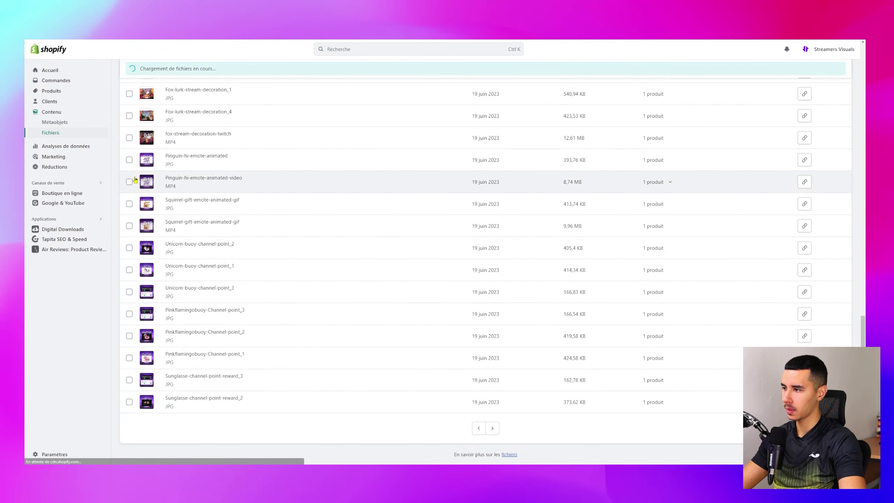
click(51, 91)
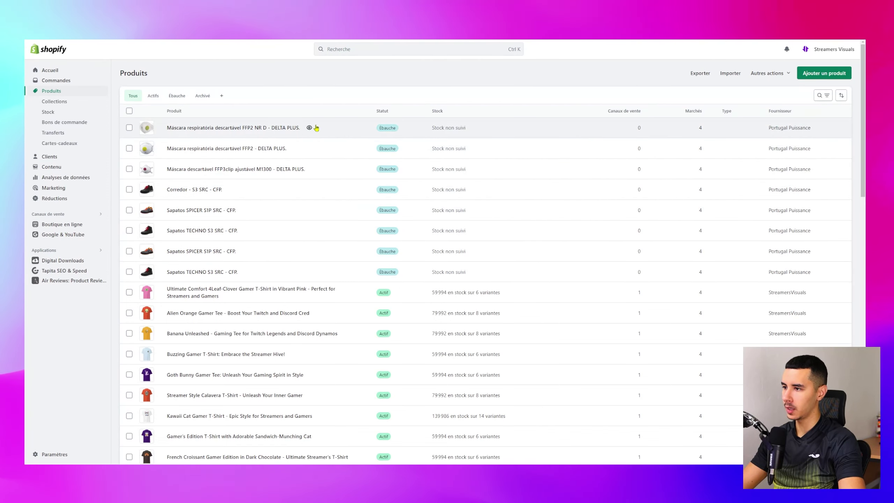
- Preview the Máscara respiratória descartável FFP2 NR D draft in the online store and review its translated description and page layout
click(309, 128)
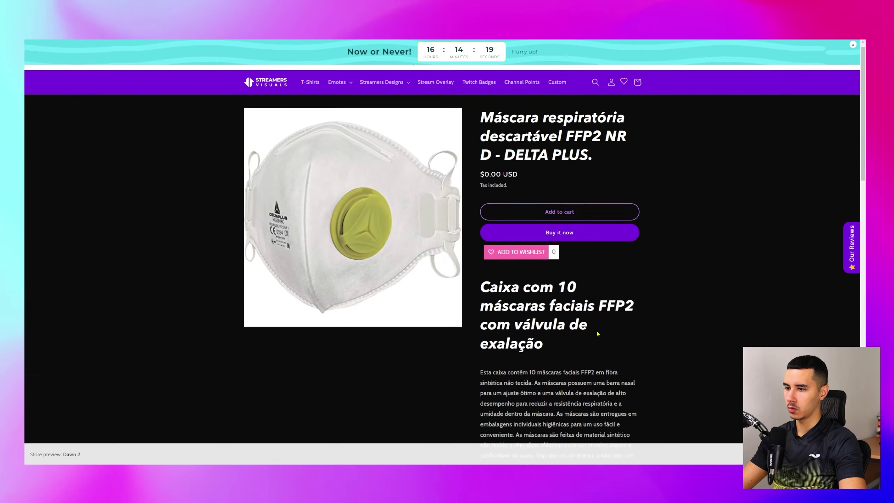
scroll(477, 272, down, 3)
drag(476, 261, 536, 401)
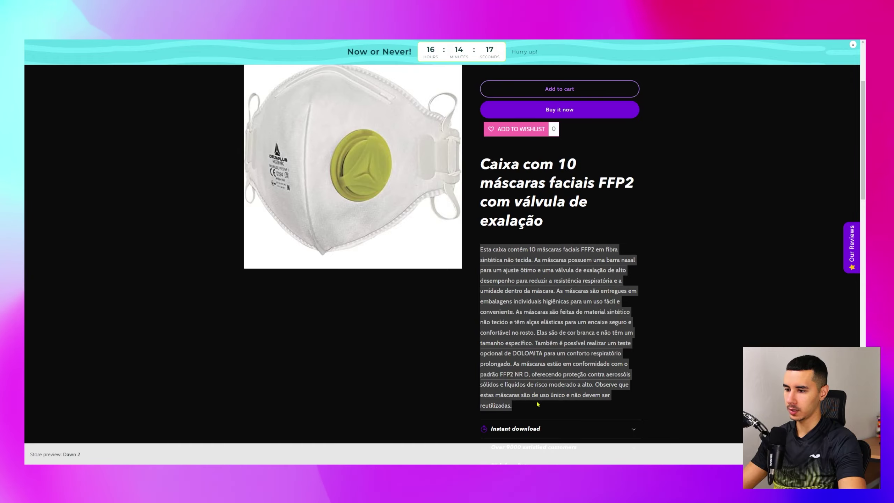
scroll(536, 401, down, 3)
scroll(524, 326, down, 10)
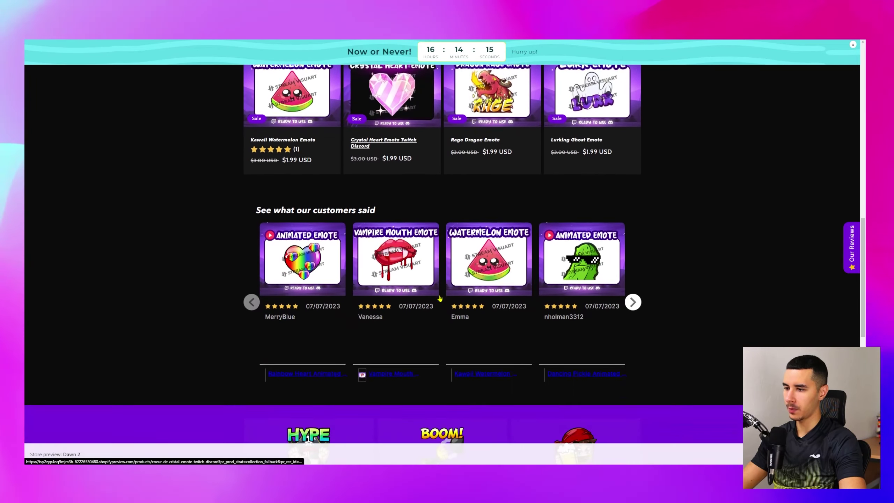
scroll(340, 197, up, 4)
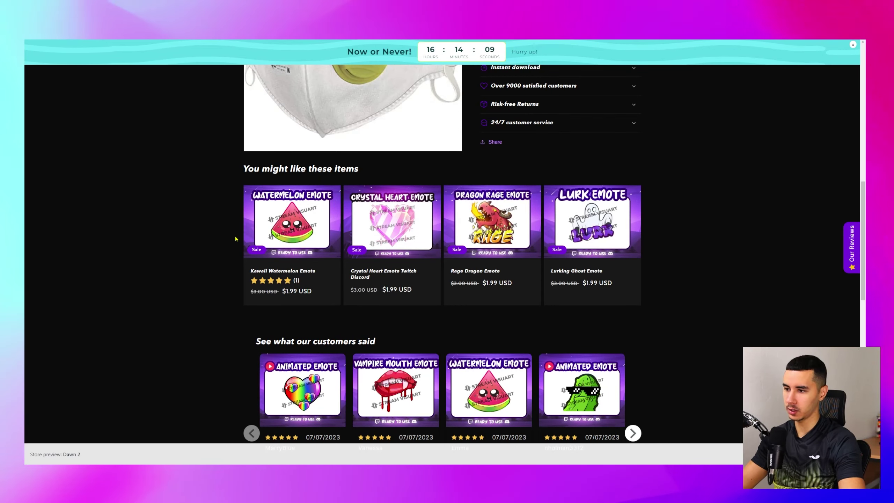
scroll(256, 209, up, 5)
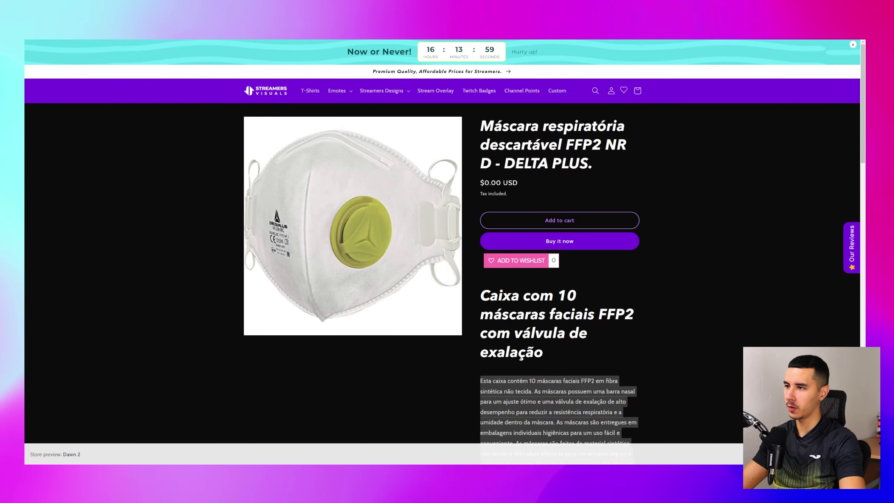
- Refresh the product list to check the imported drafts against the Make scenario, and open Shopify's Fichiers list
key(ctrl+Tab)
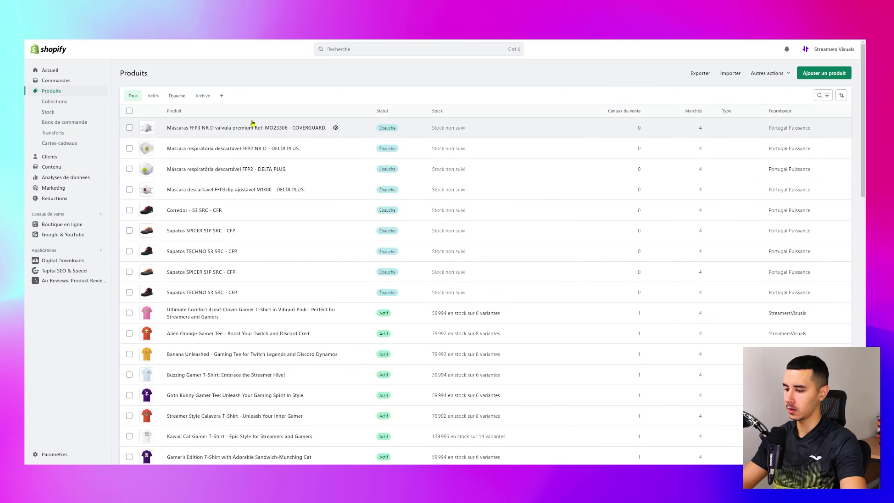
key(F5)
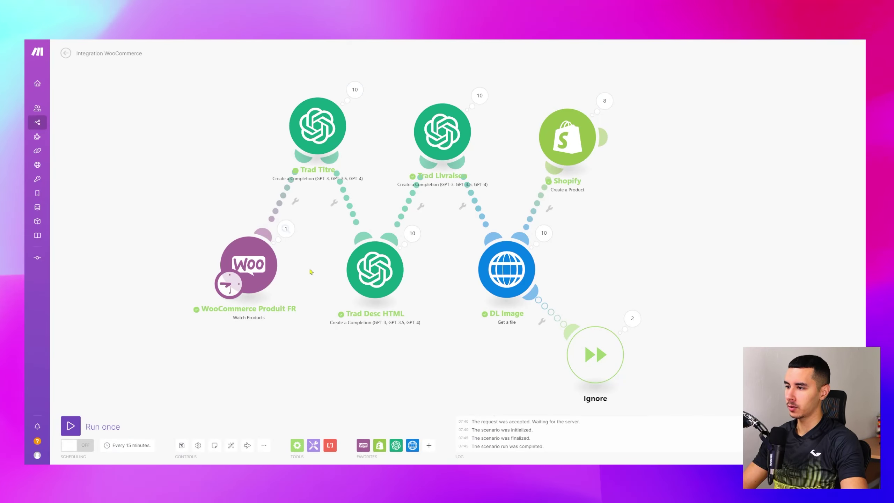
drag(281, 235, 243, 208)
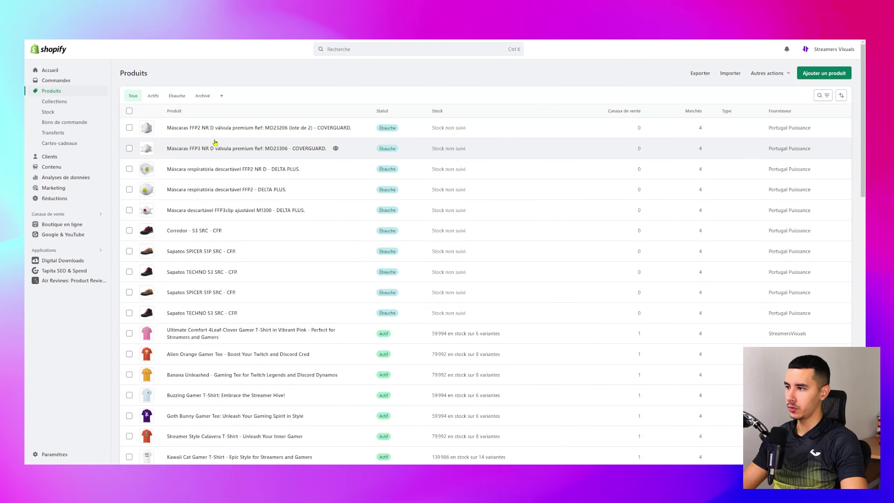
click(58, 167)
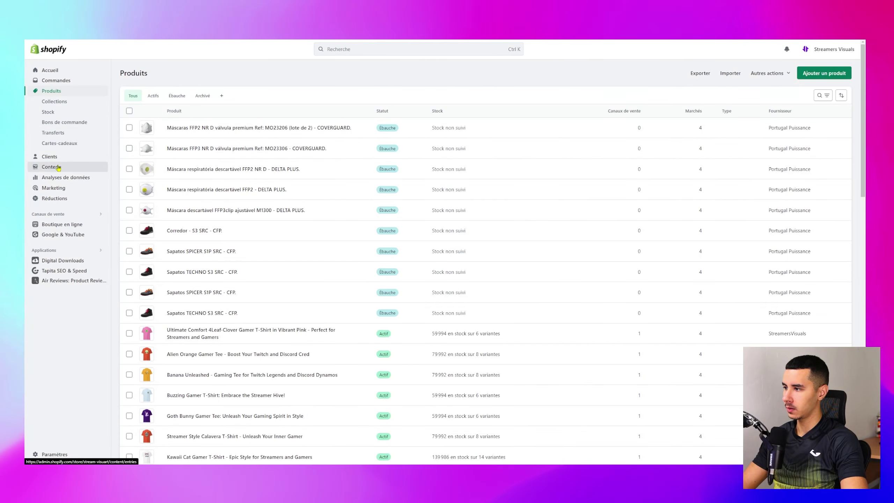
click(74, 133)
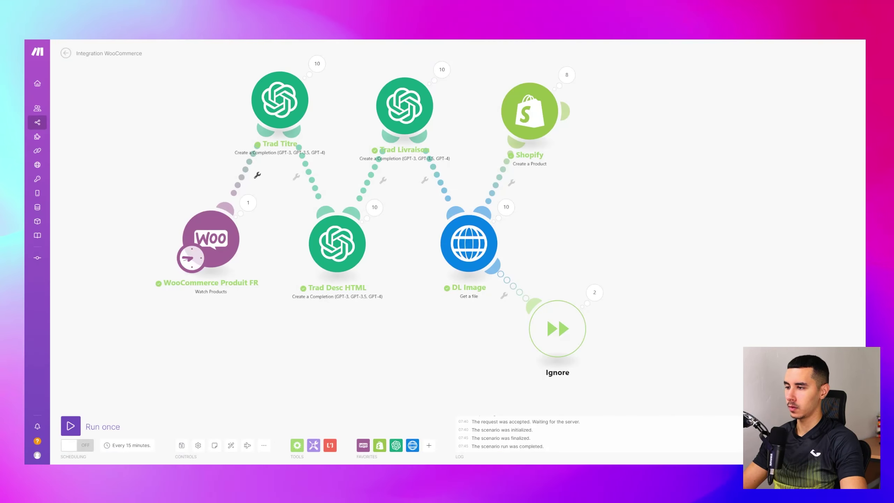
- Switch to Make and inspect the WooCommerce Produit FR output, reading the fields of bundle 10 down to its end
scroll(225, 200, up, 2)
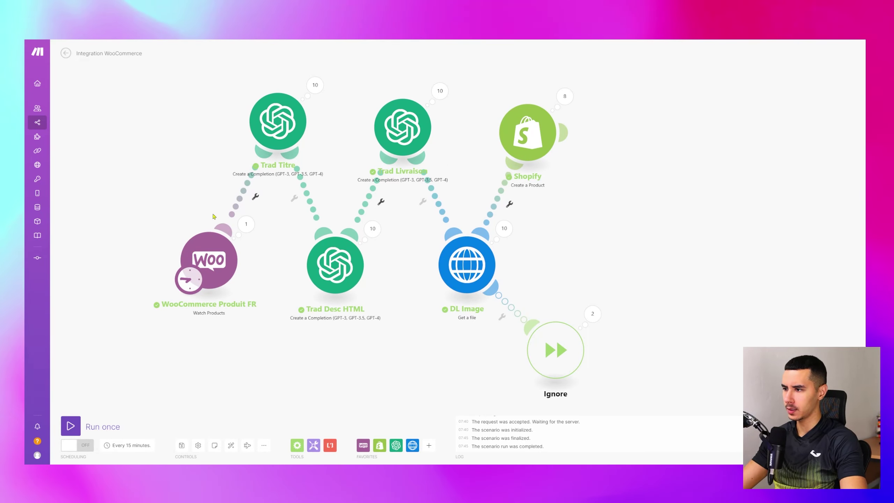
click(246, 223)
scroll(315, 229, down, 15)
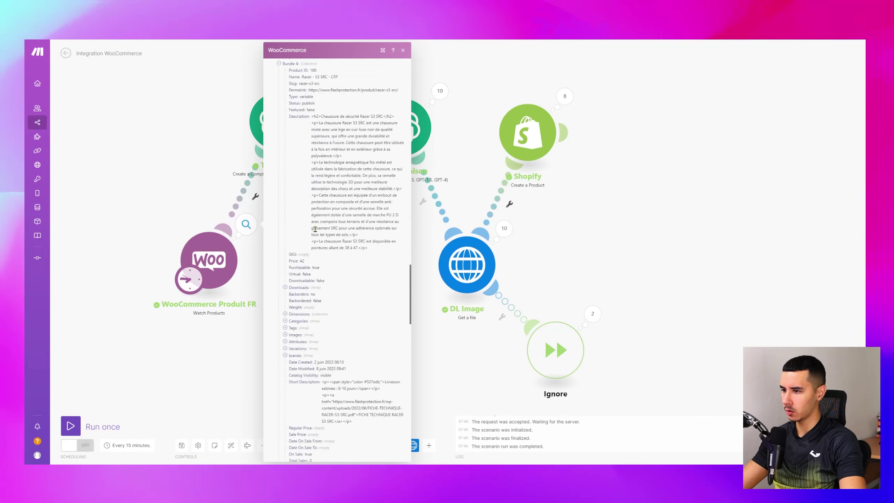
scroll(315, 229, down, 15)
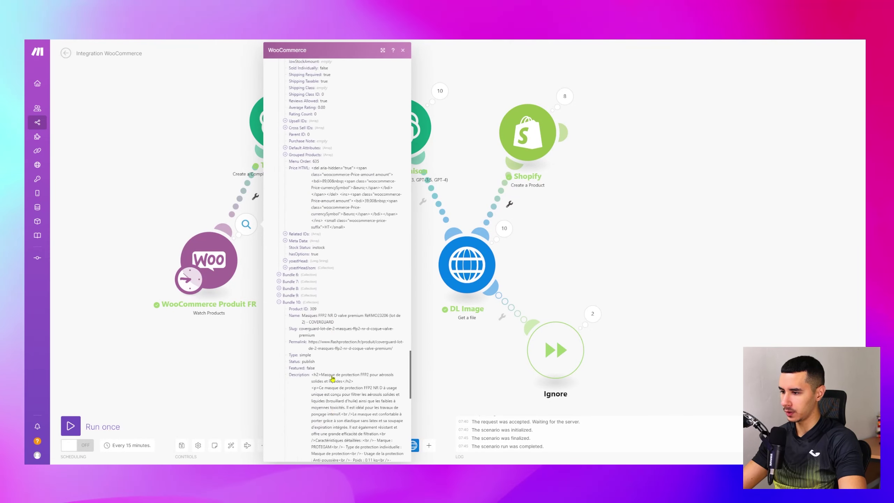
scroll(332, 379, down, 4)
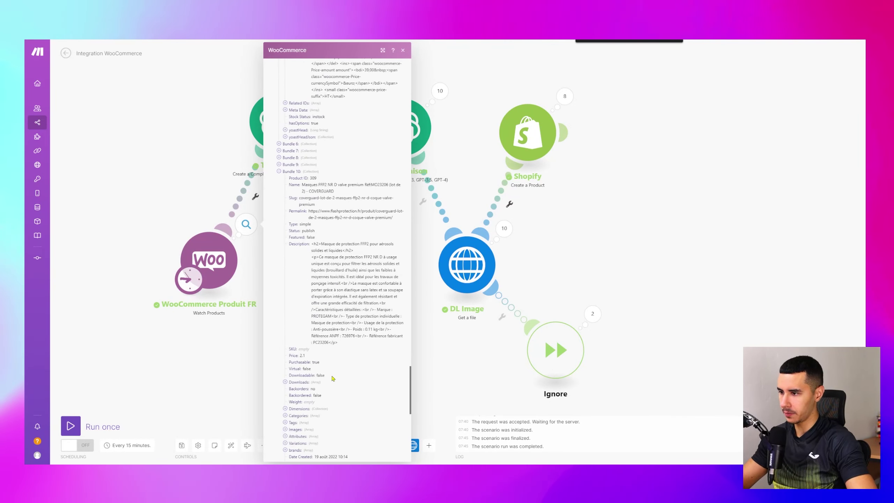
scroll(332, 379, down, 3)
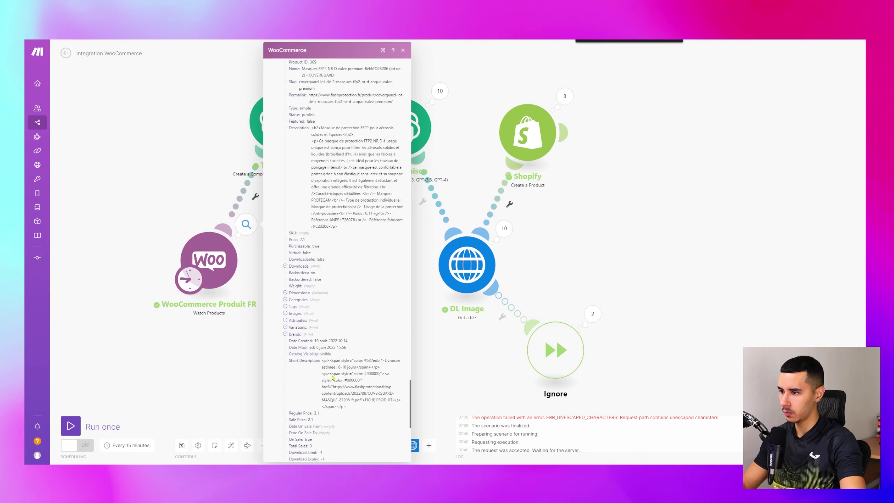
scroll(332, 377, down, 10)
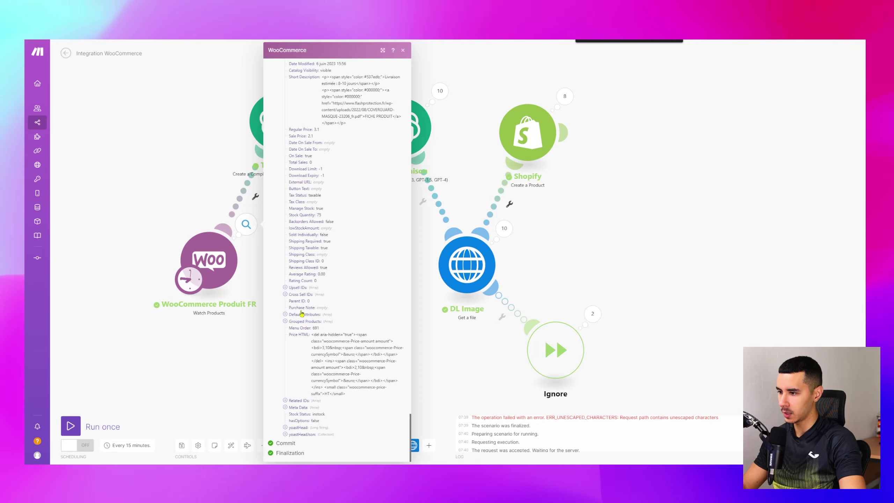
key(Escape)
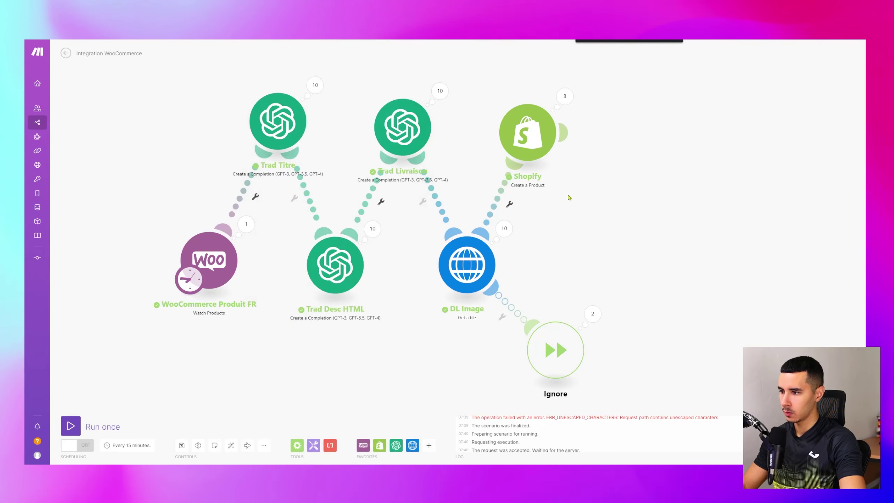
- Check the Shopify module's image fields and examine the data and file name output by operation 10 of DL Image
click(527, 132)
scroll(630, 278, down, 5)
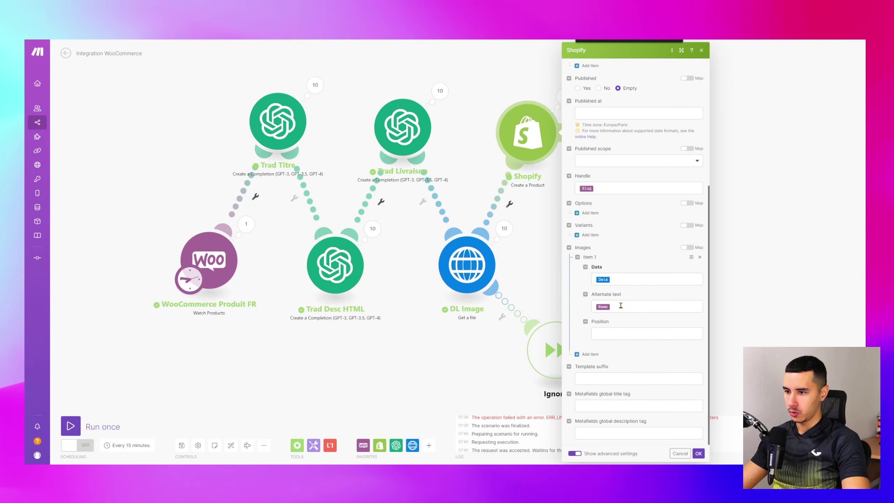
click(504, 228)
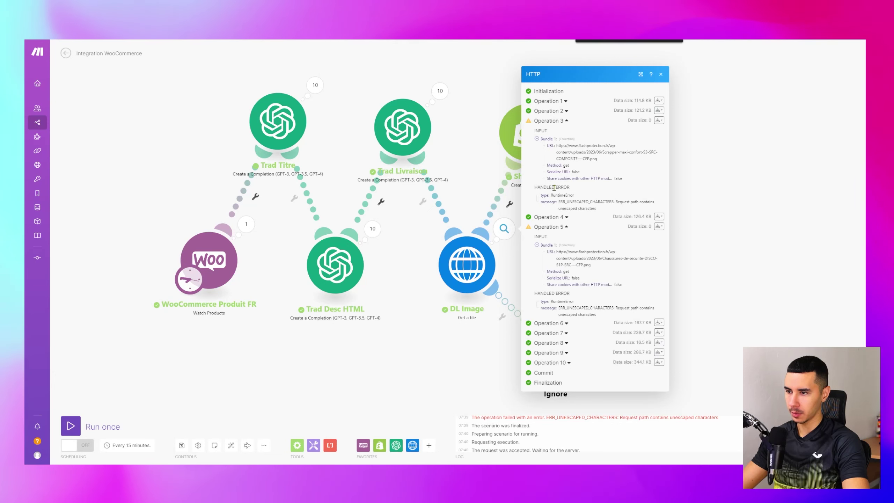
click(556, 363)
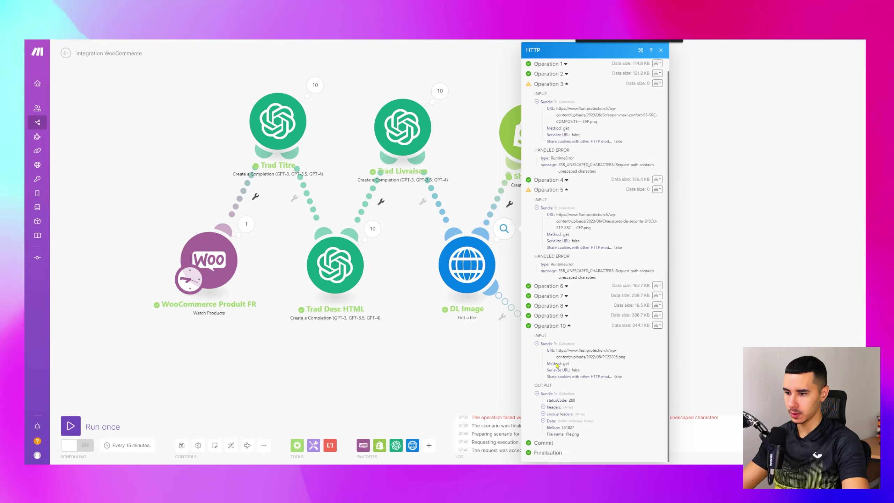
click(551, 421)
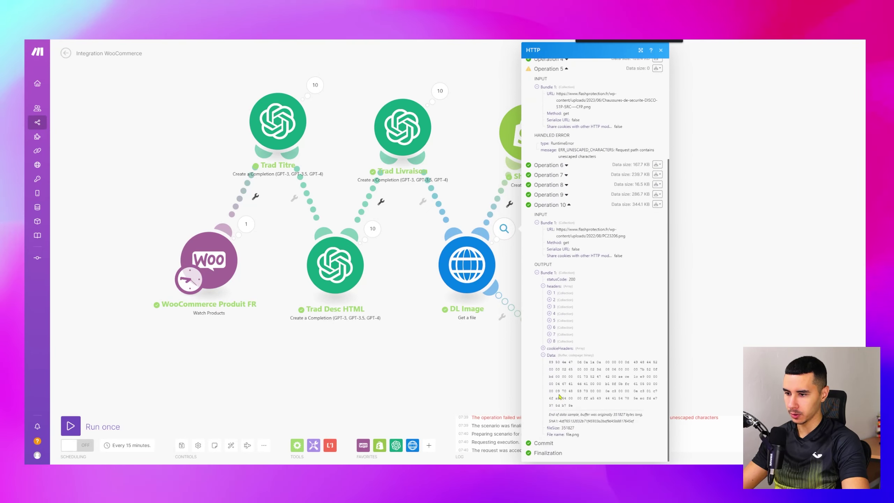
scroll(555, 422, down, 2)
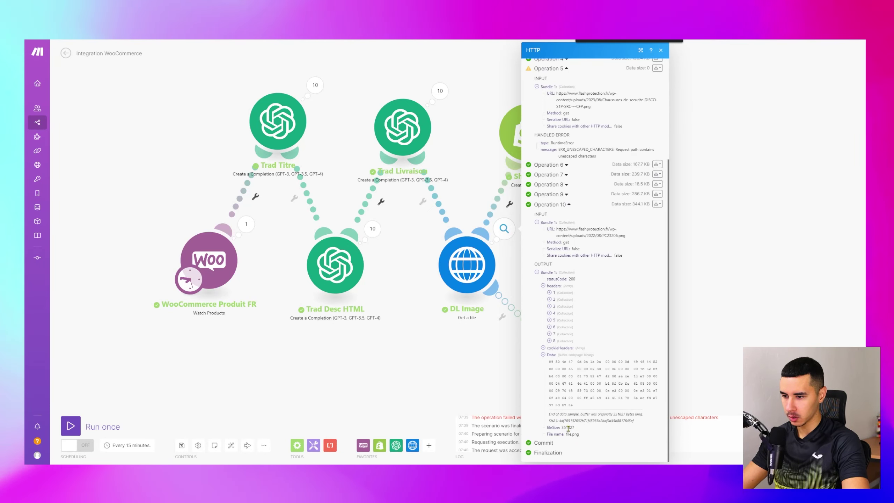
key(Escape)
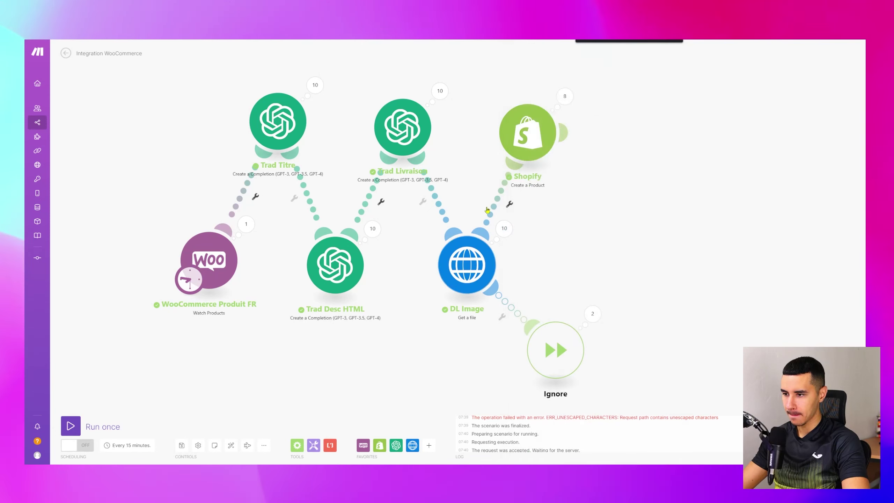
- Reopen the DL Image run results and expand the data returned by operation 10
click(526, 132)
click(503, 228)
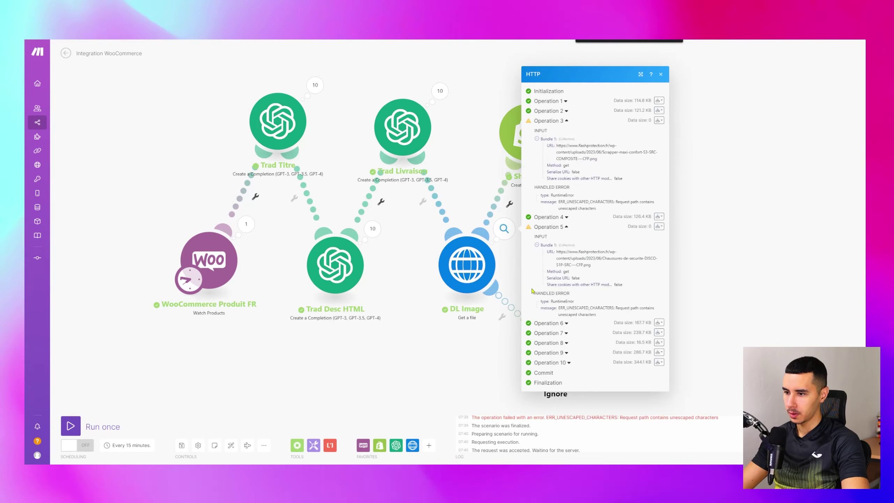
click(553, 363)
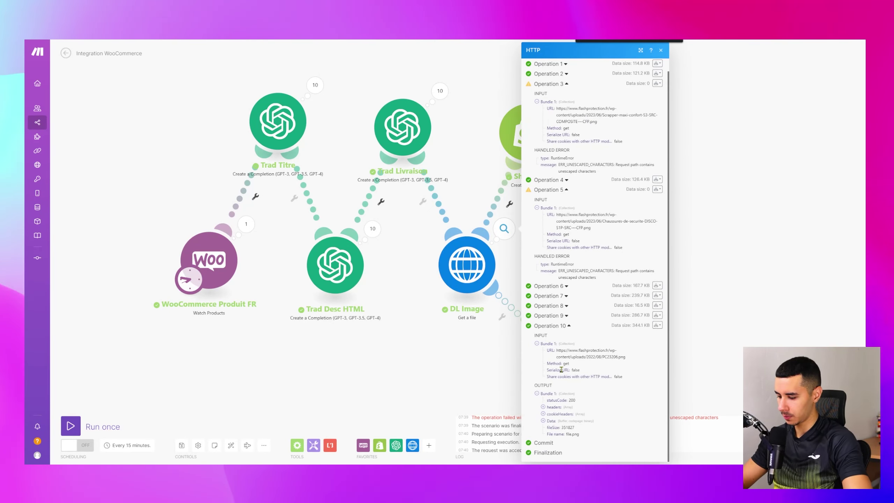
click(544, 420)
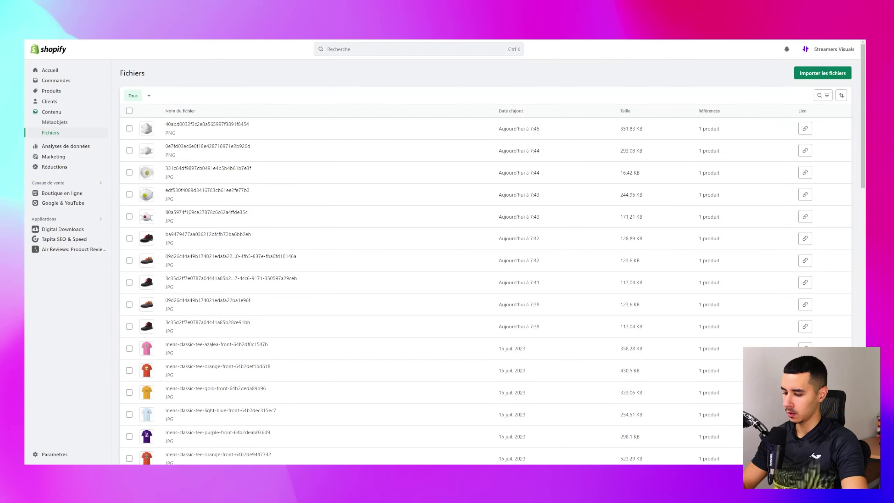
- Open the search in Shopify's Fichiers list, and inspect the input and output of operation 8 of Make's Shopify module
key(f)
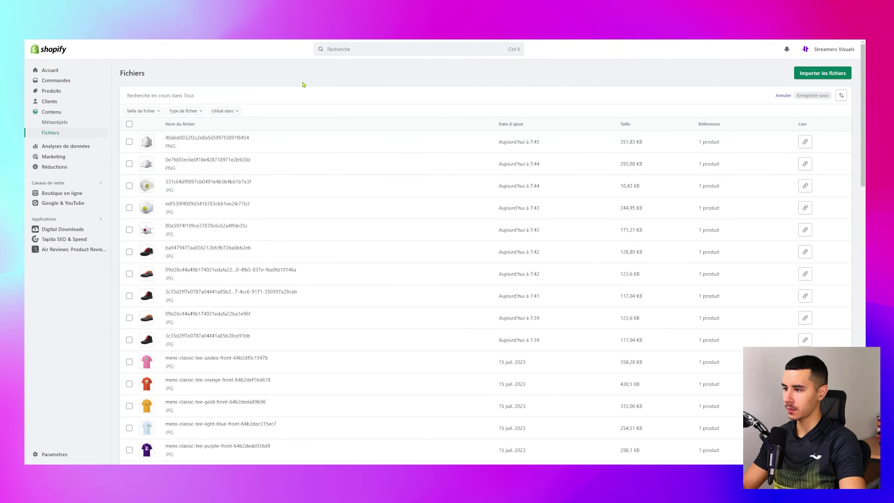
scroll(280, 319, down, 2)
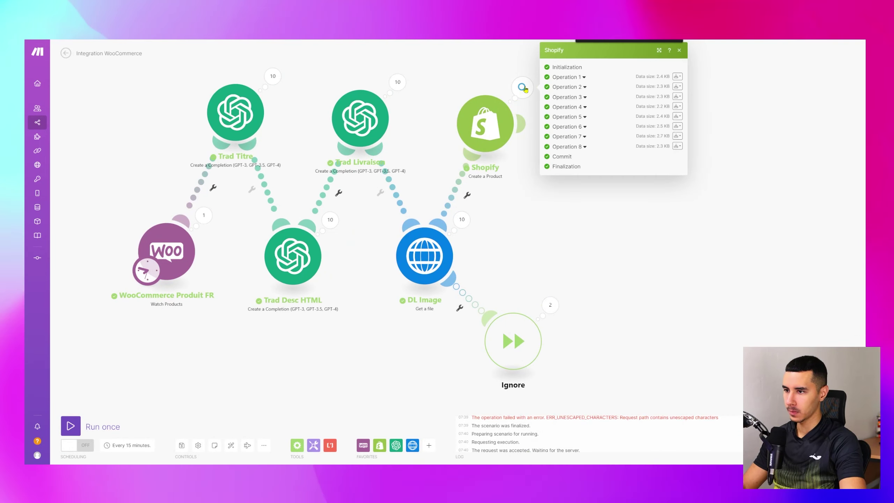
click(570, 147)
click(575, 149)
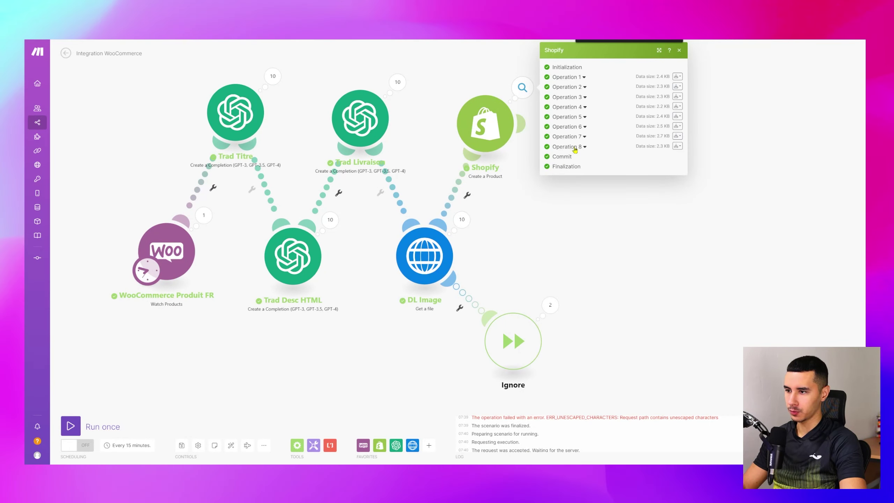
click(574, 150)
scroll(591, 243, down, 4)
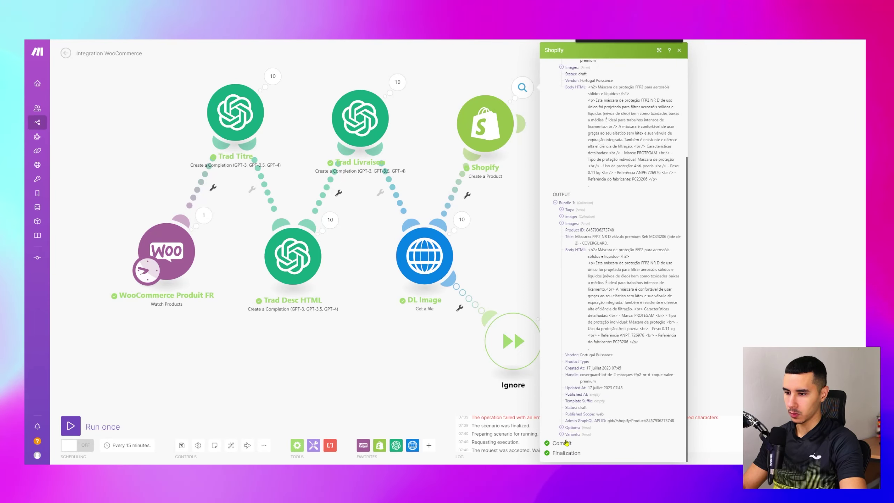
scroll(563, 176, up, 4)
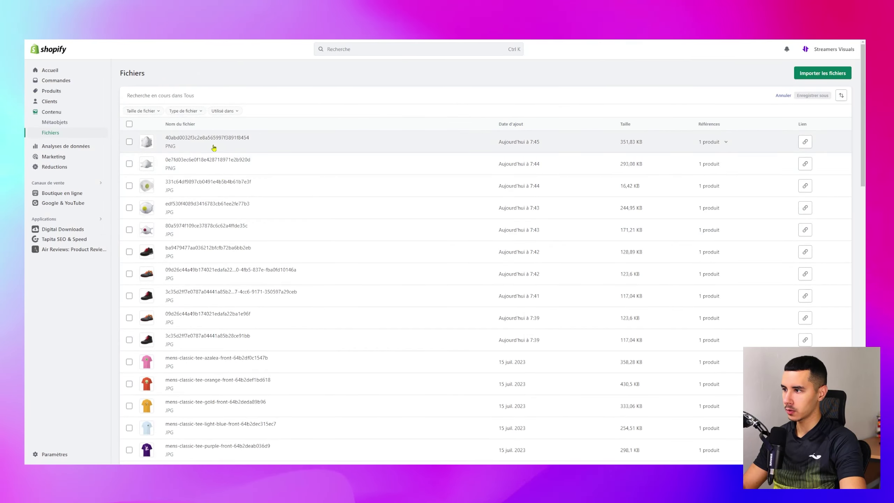
- Open the preview of the newest PNG in Shopify's file list, examine its URL anchor and alternative text, and close it
click(214, 147)
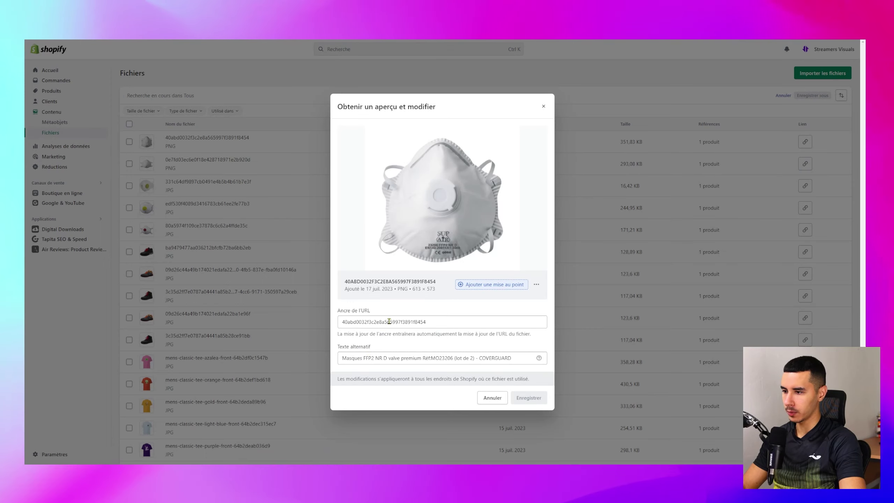
double_click(372, 327)
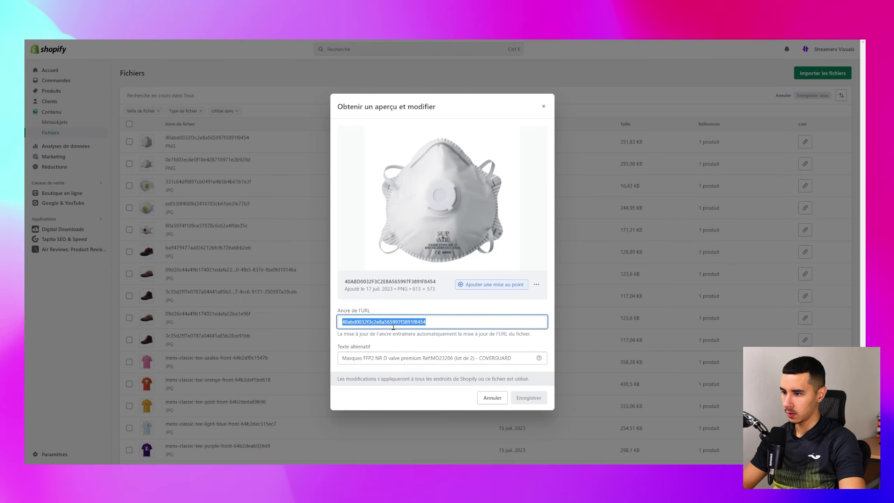
click(544, 106)
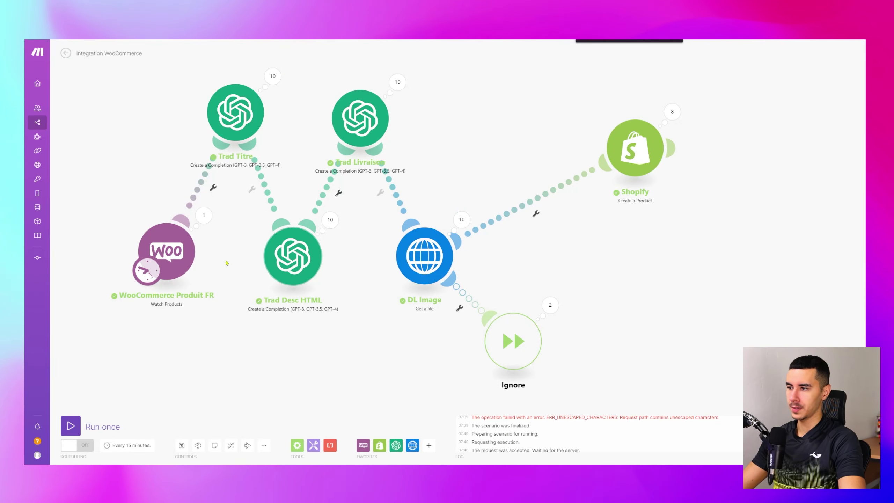
- Switch to Make, edit the result limit of the WooCommerce Produit FR module and save its settings
click(166, 250)
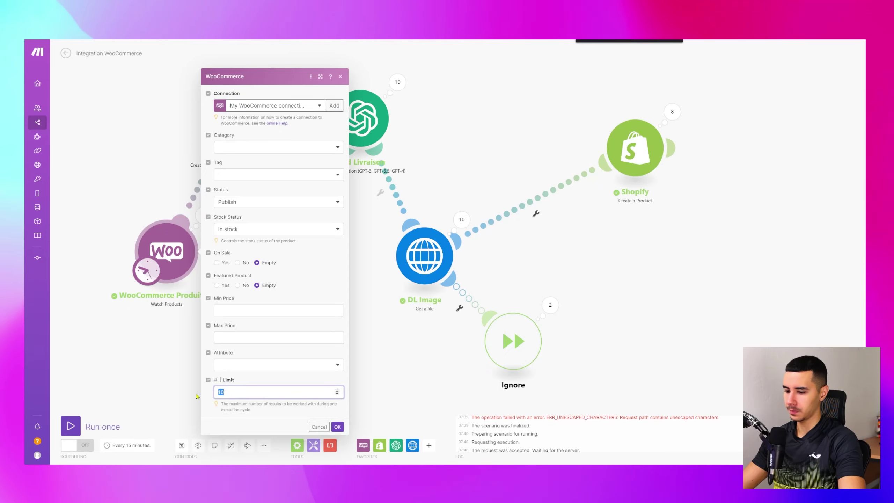
click(337, 426)
click(483, 172)
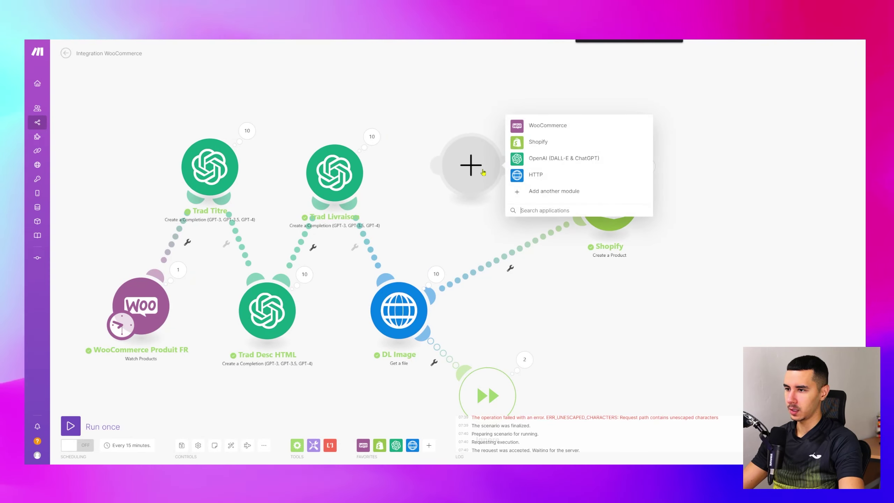
click(538, 142)
scroll(564, 264, down, 5)
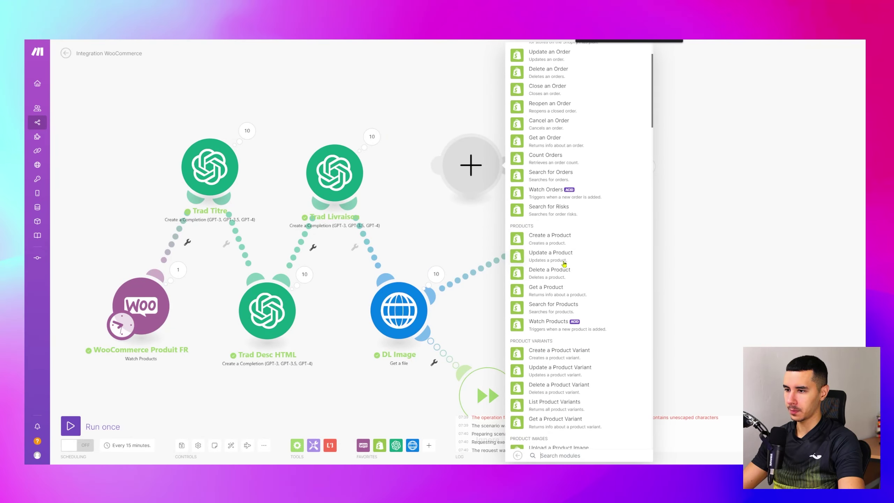
click(564, 257)
click(470, 232)
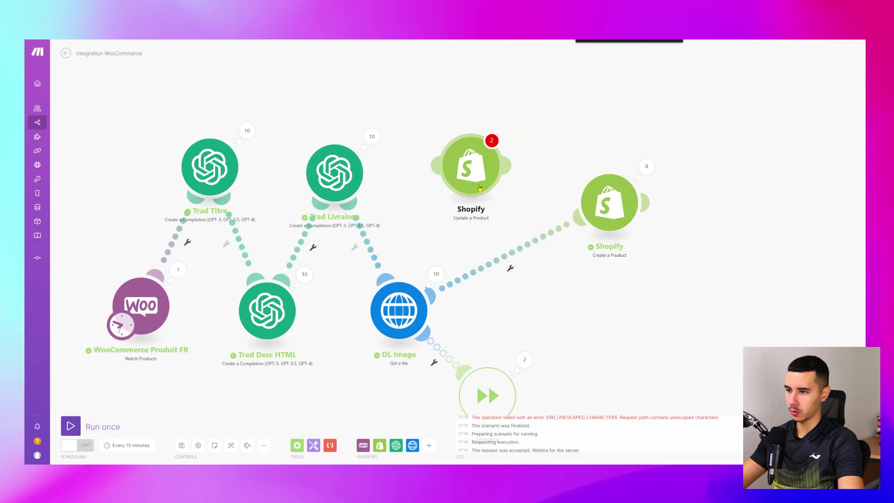
right_click(478, 175)
click(500, 212)
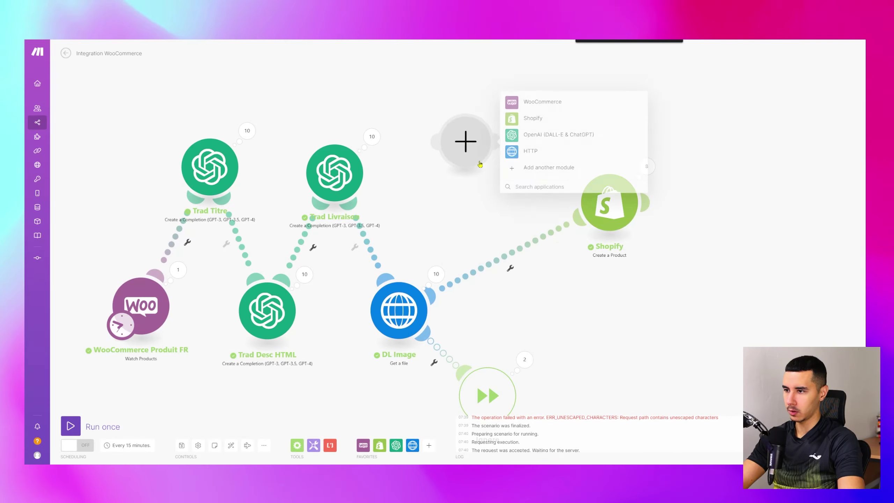
- Add a Shopify Upload a Product Image module and link DL Image to it instead of to Create a Product
click(523, 122)
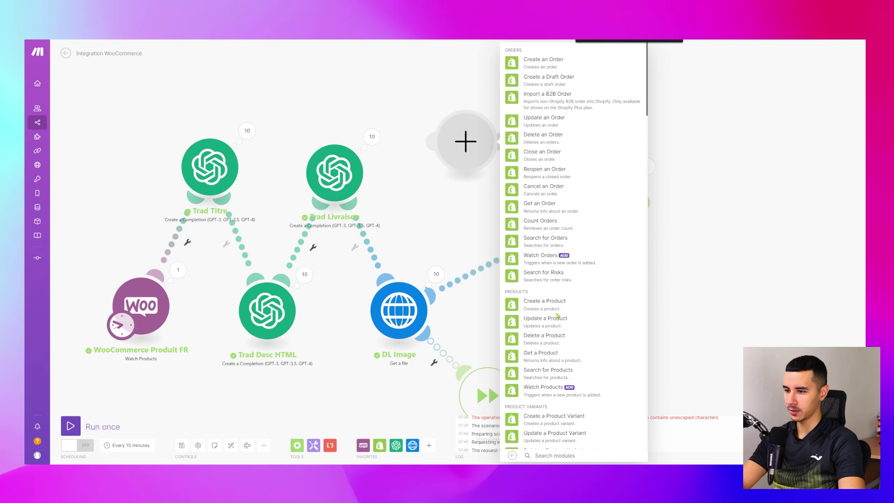
scroll(564, 341, down, 8)
click(565, 342)
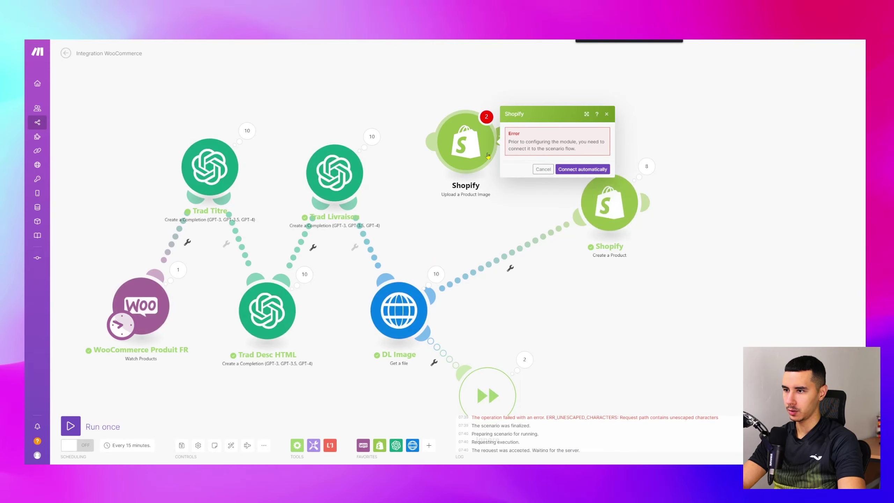
click(510, 268)
click(535, 272)
drag(430, 296, 464, 166)
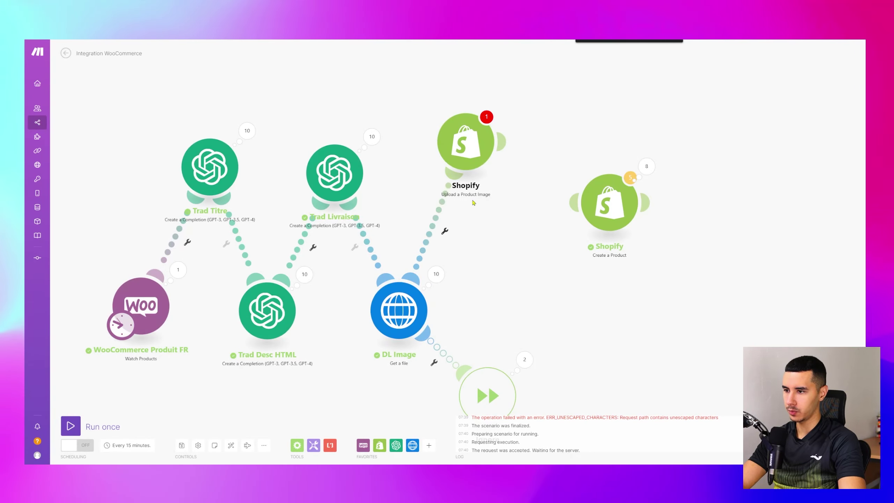
- Link the Upload a Product Image module to Create a Product, and review the fields of Create a Product
click(491, 152)
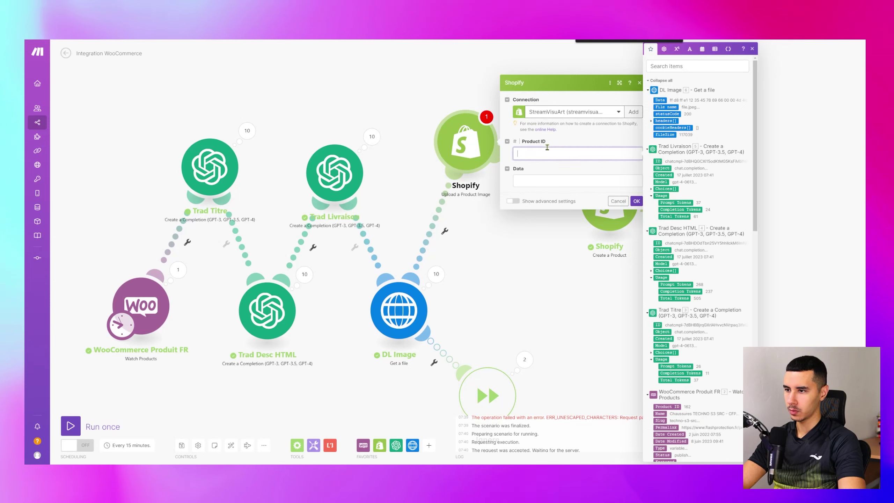
click(617, 303)
click(610, 204)
scroll(697, 355, down, 10)
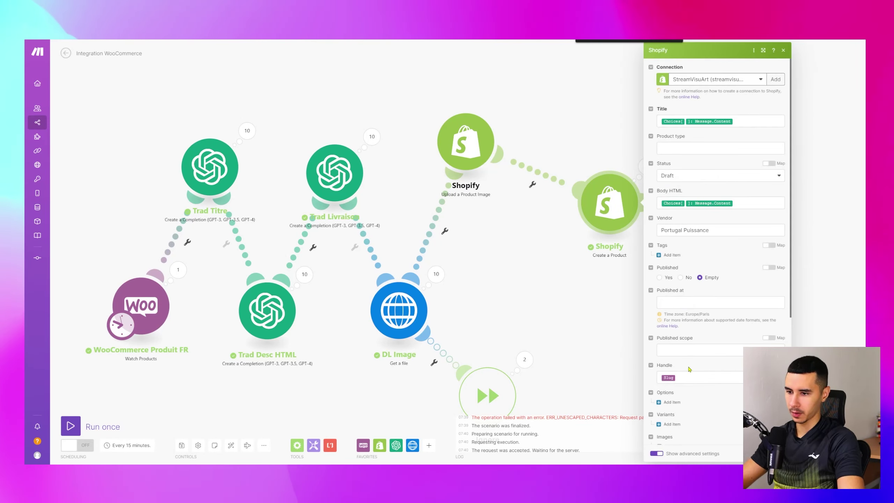
- In Upload a Product Image, map Product ID to Trad Titre's Message Content and Data to DL Image's Data
click(466, 144)
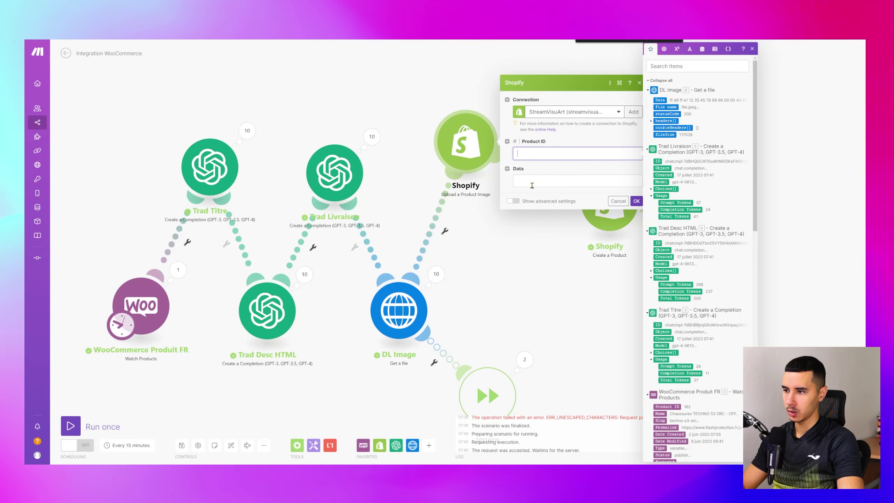
scroll(682, 249, down, 10)
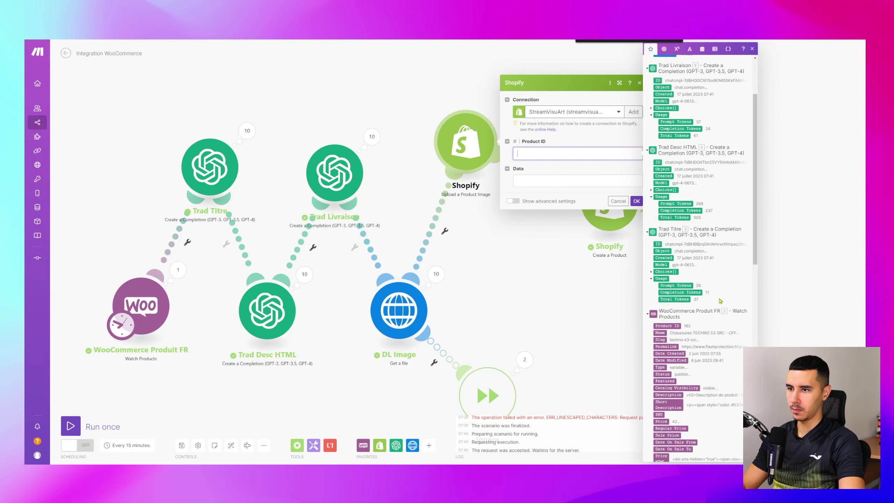
scroll(683, 249, up, 10)
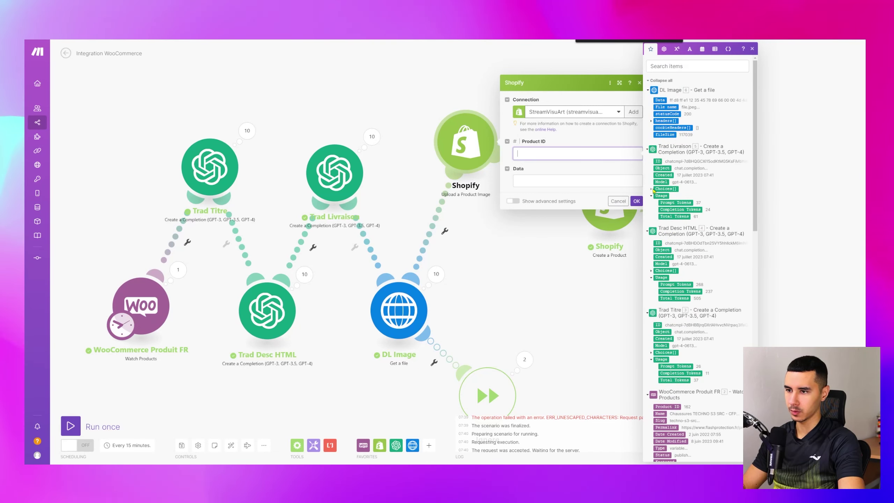
click(652, 352)
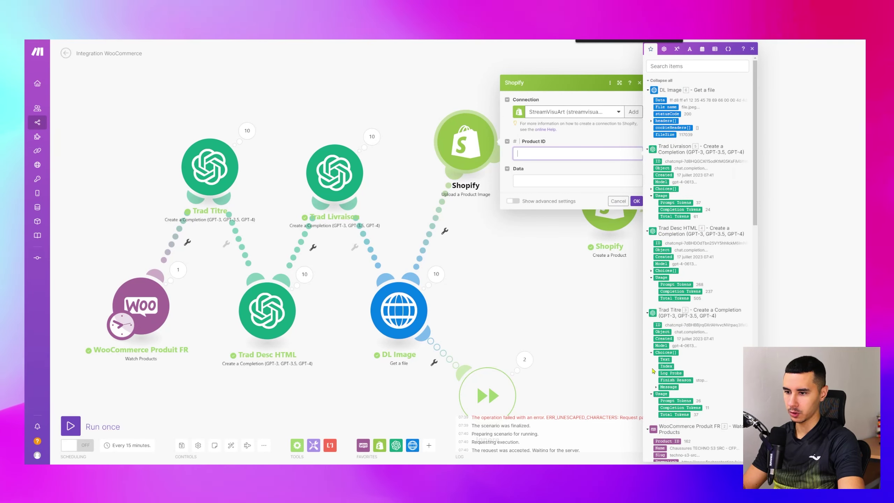
click(656, 387)
click(666, 401)
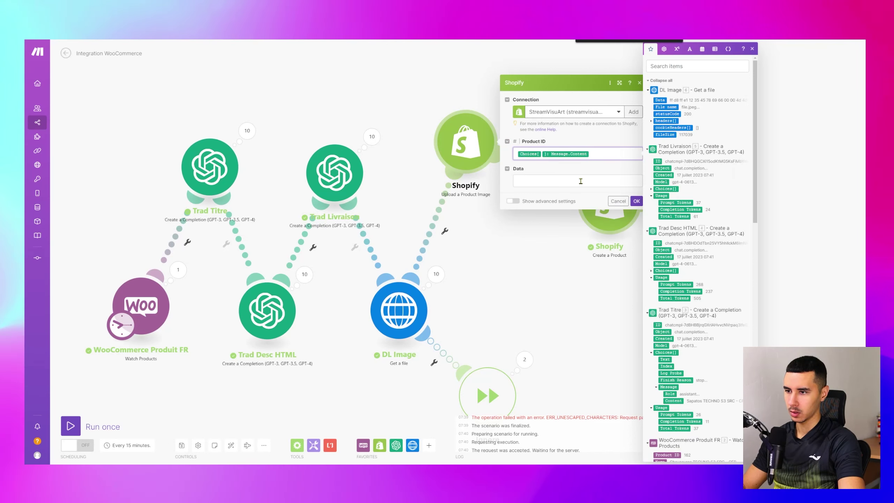
click(659, 101)
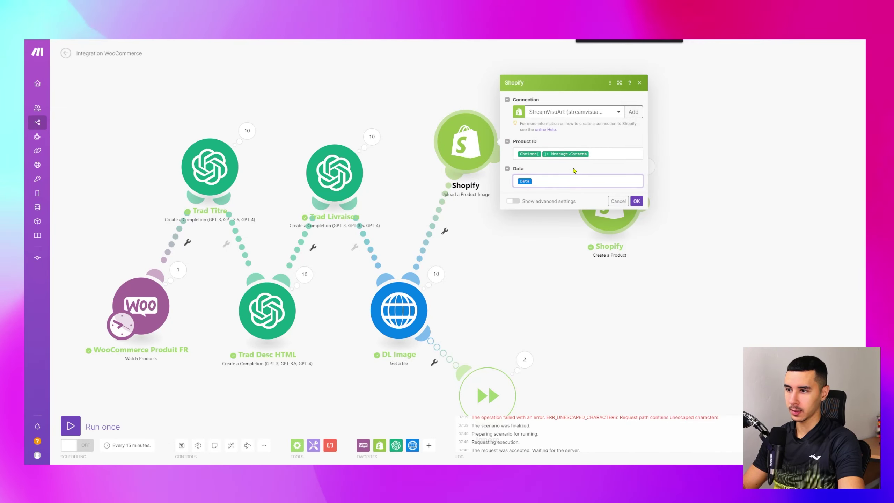
- Show the advanced settings of Upload a Product Image and copy the Product ID's Message Content mapping into Alternate text
click(513, 202)
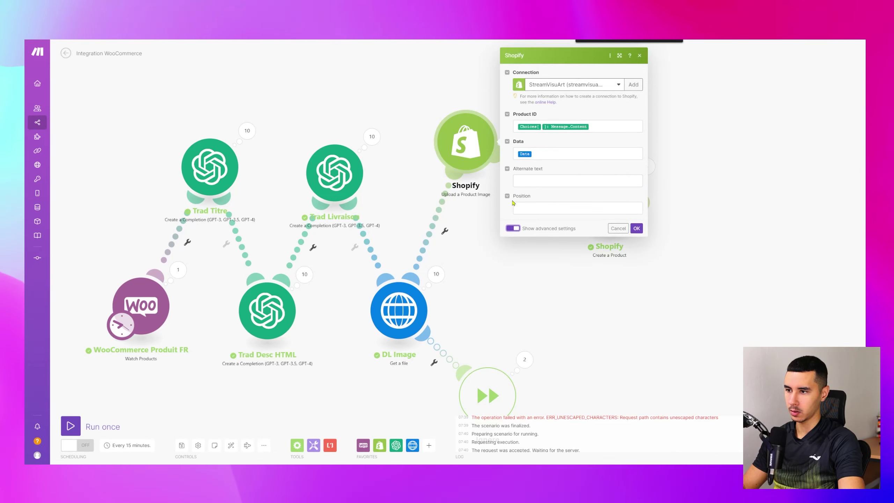
click(526, 182)
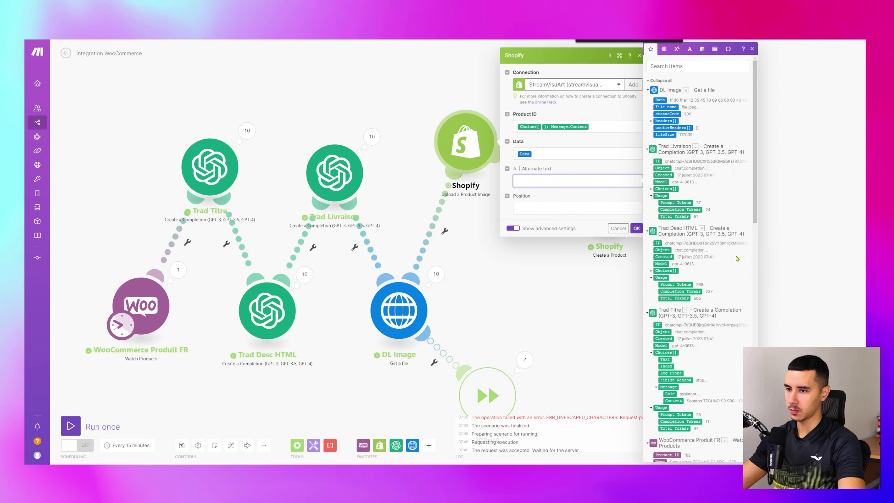
scroll(715, 240, down, 5)
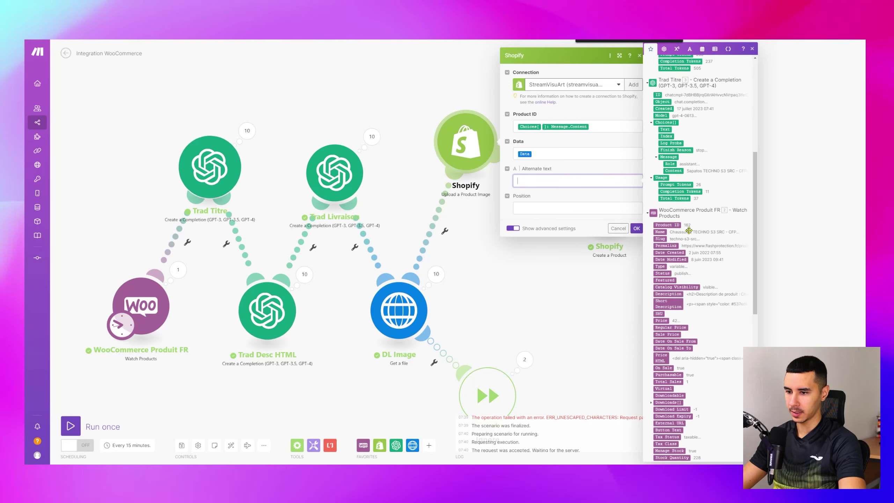
scroll(669, 272, up, 4)
scroll(669, 272, up, 2)
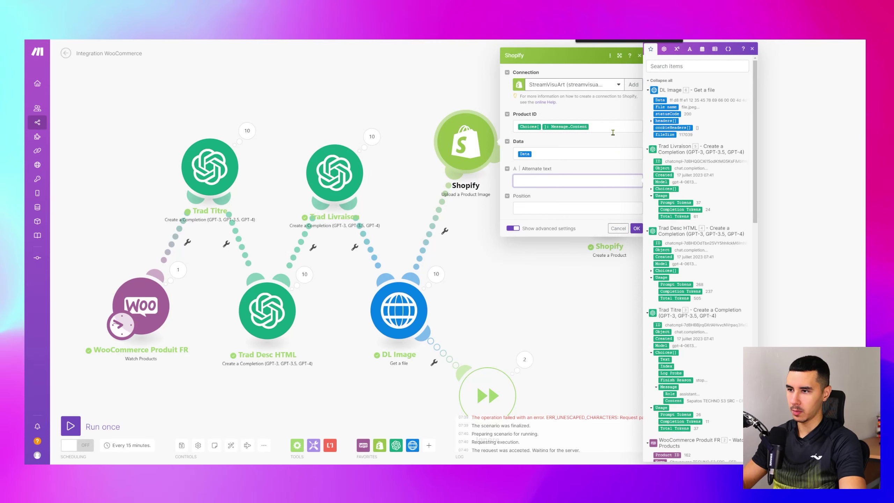
key(ctrl+c)
click(616, 181)
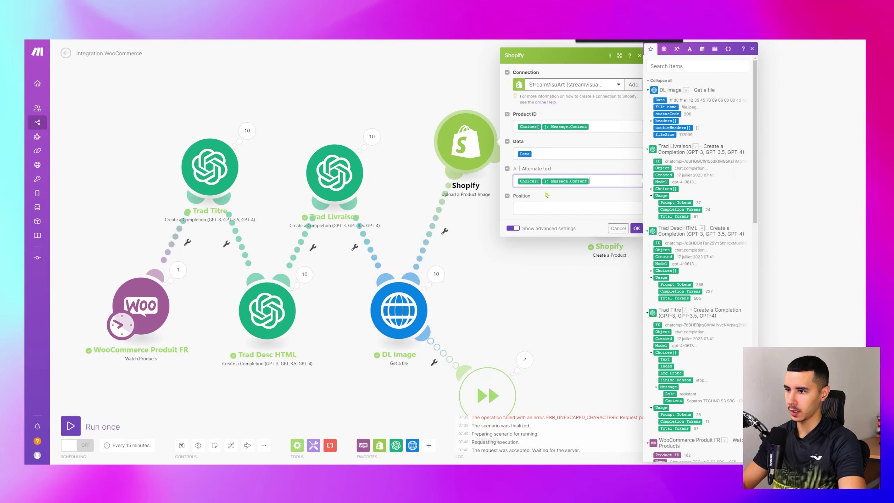
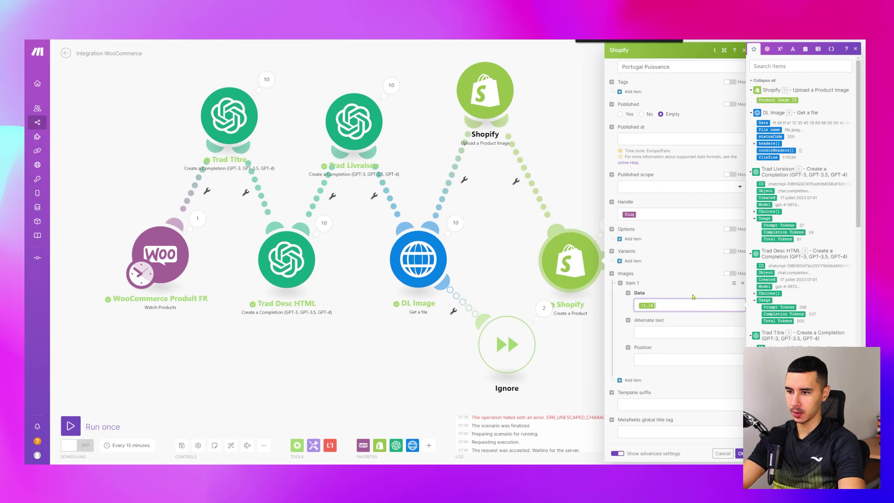
- Save Create a Product with the uploaded Product Image ID as image Item 1's Data, and run the scenario once
key(BackSpace)
key(Tab)
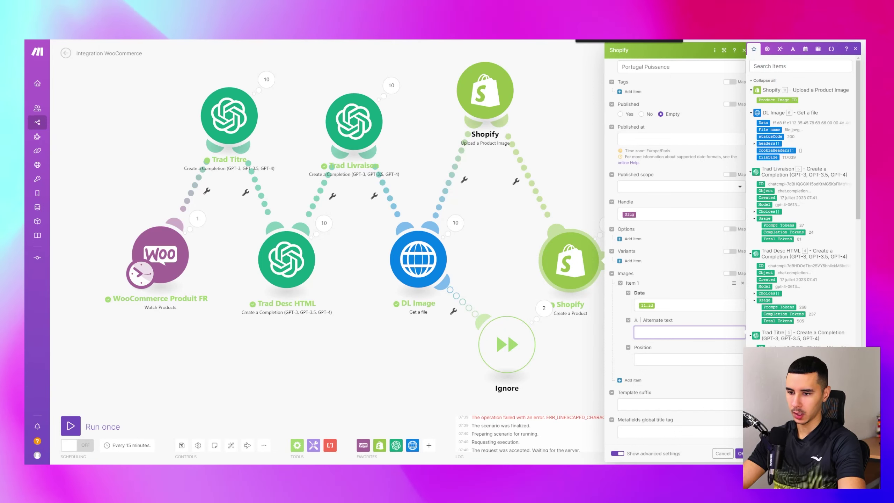
click(740, 454)
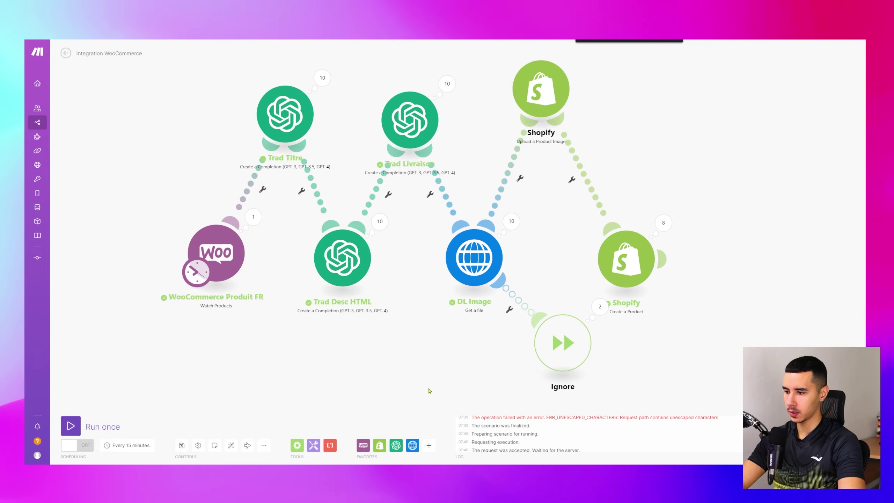
click(78, 433)
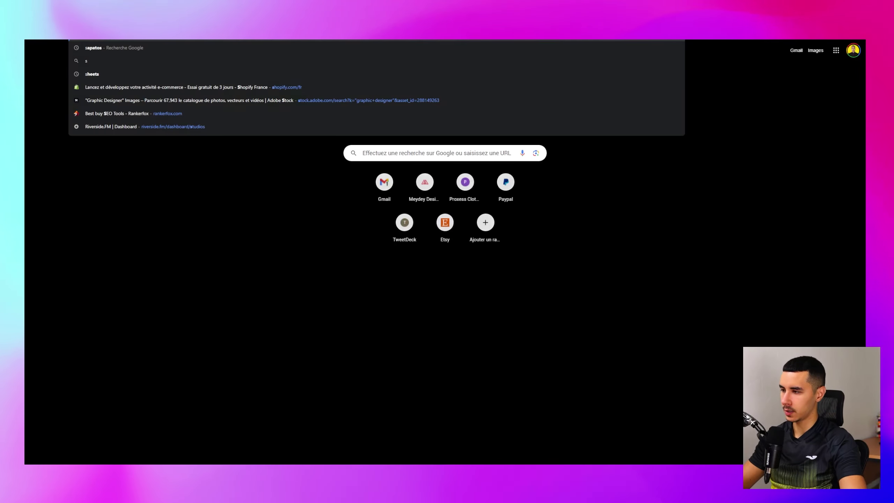
- Open the StreamersVisuals storefront and look through its home page, including the T-shirts heading and the top items
scroll(413, 220, down, 15)
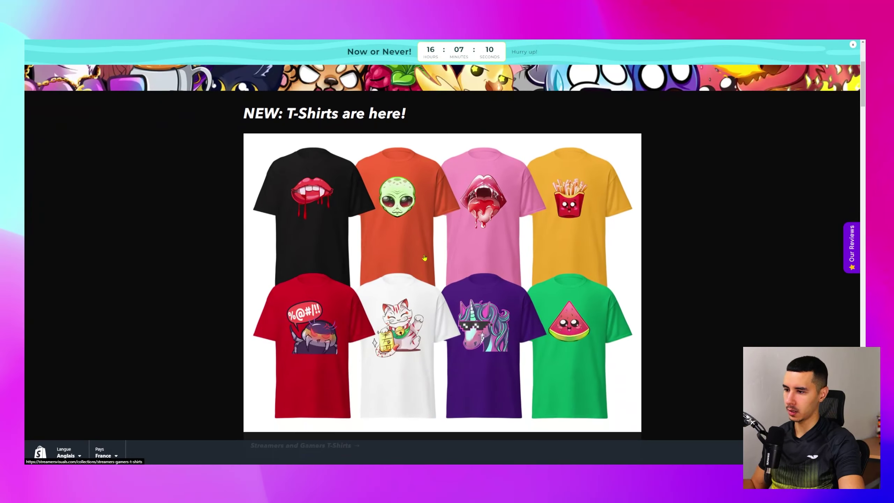
scroll(277, 309, down, 10)
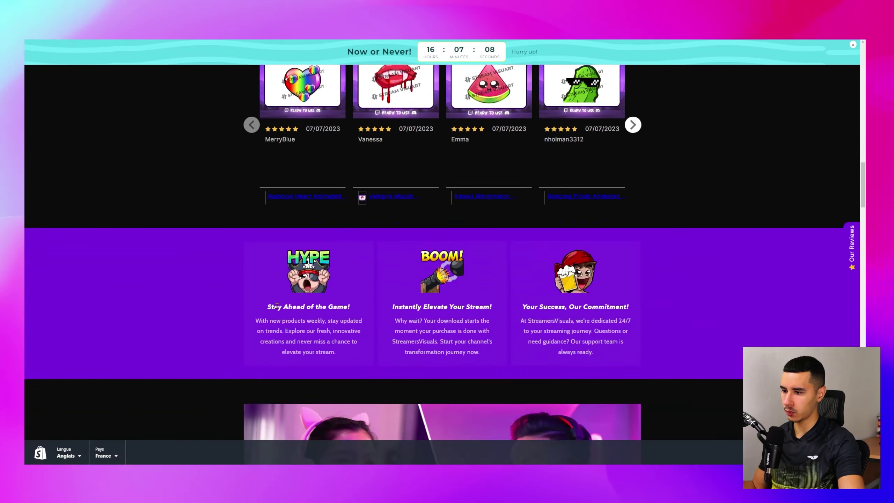
key(Home)
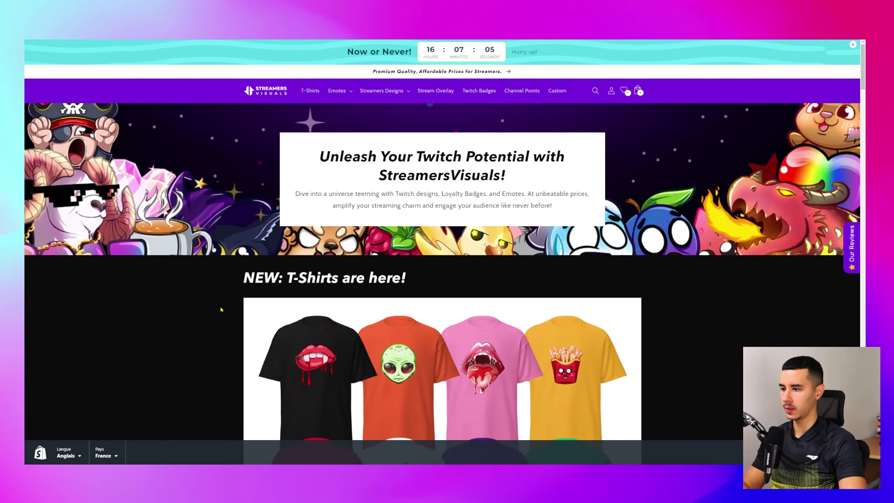
mouse_move(244, 278)
mouse_down()
mouse_move(409, 280)
mouse_move(239, 275)
mouse_up()
click(425, 281)
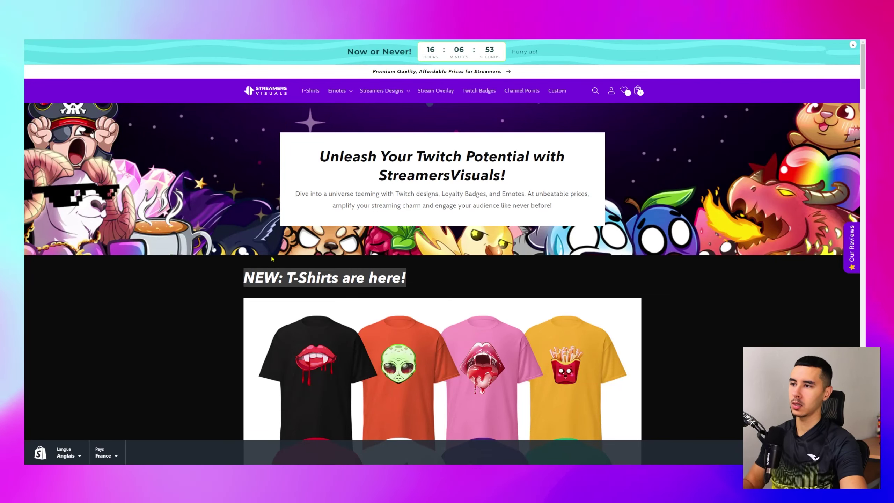
click(295, 286)
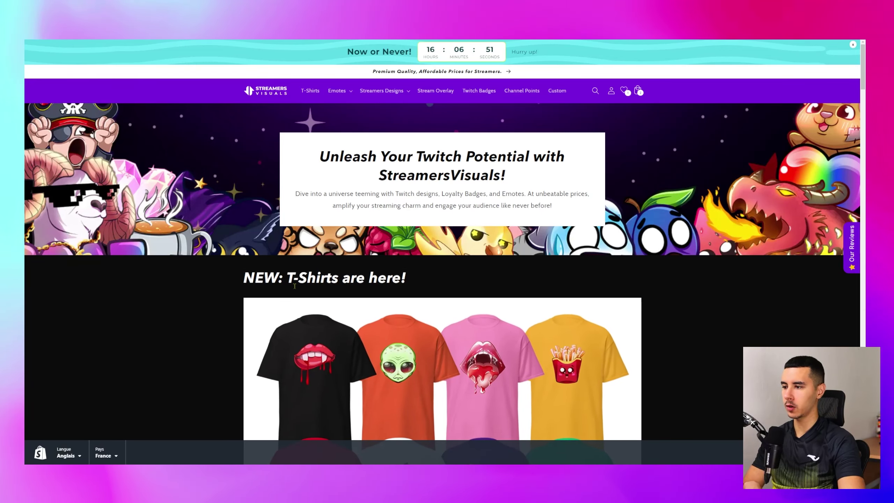
scroll(295, 286, down, 10)
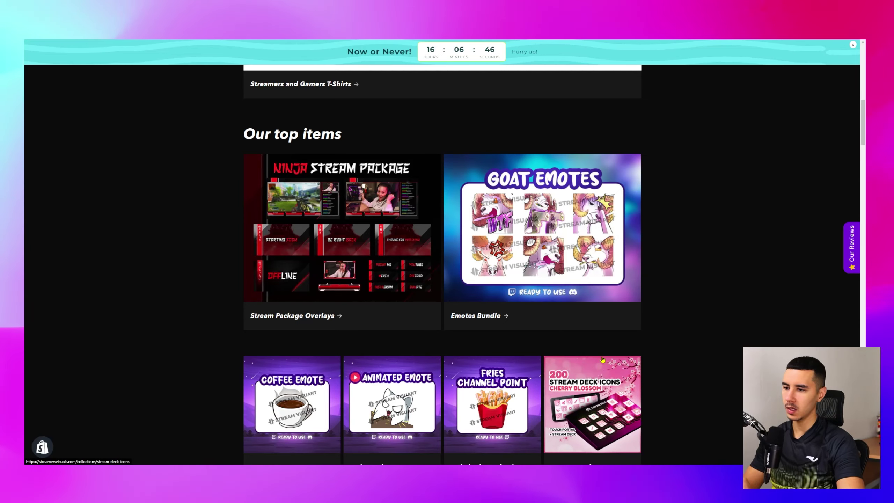
scroll(606, 360, up, 10)
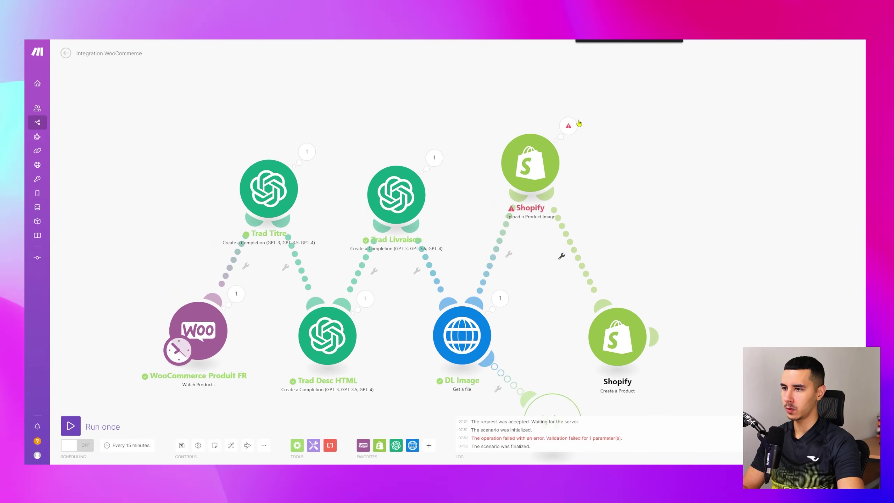
- Read the error details of the Upload a Product Image module's last run
click(568, 125)
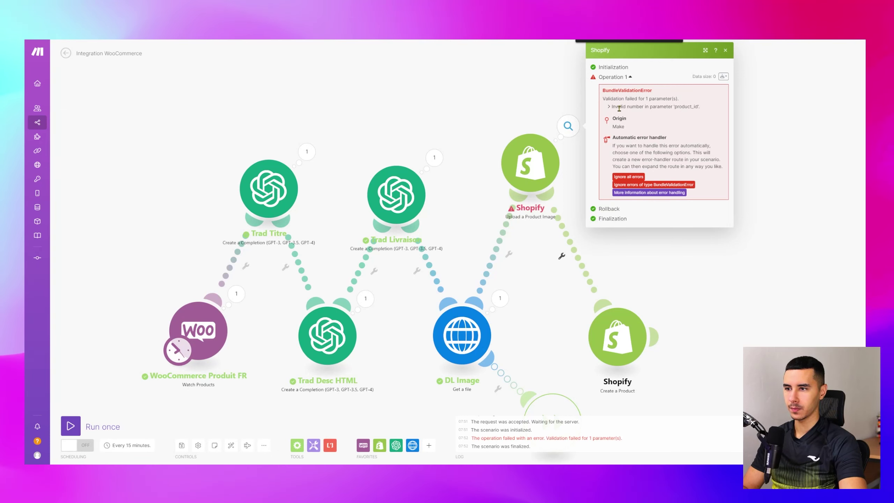
drag(619, 109, 606, 91)
click(568, 126)
- In Upload a Product Image, replace the Product ID mapping with WooCommerce Produit FR's Product ID and save the module
click(530, 163)
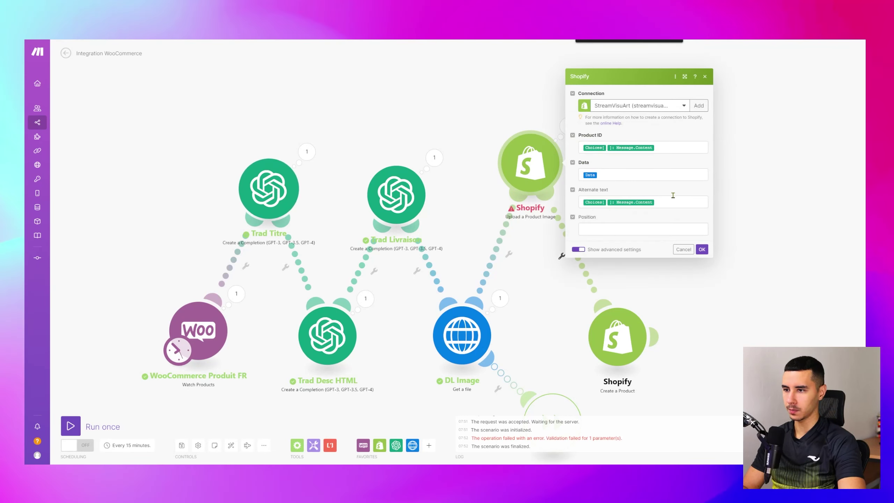
click(674, 151)
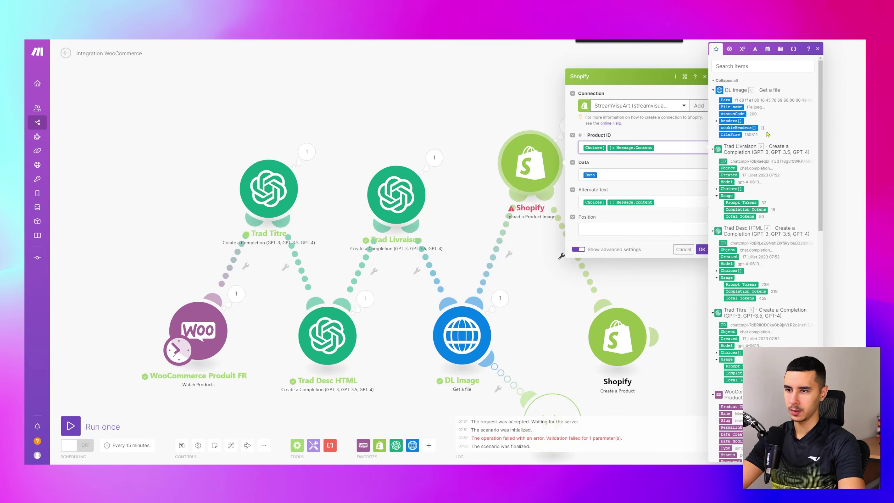
scroll(757, 156, down, 2)
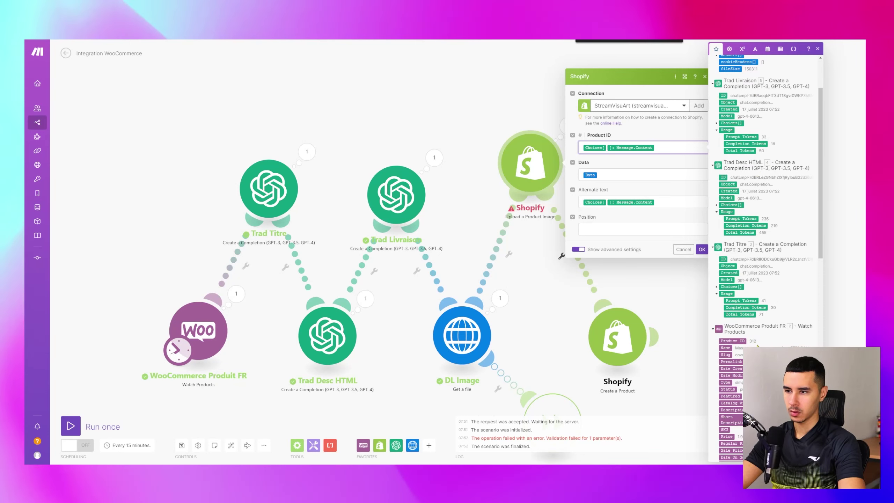
key(BackSpace)
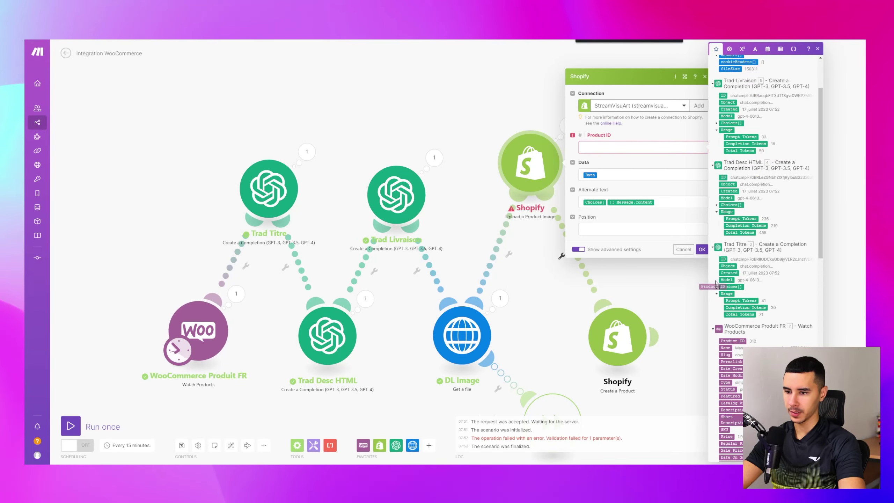
drag(716, 283, 630, 147)
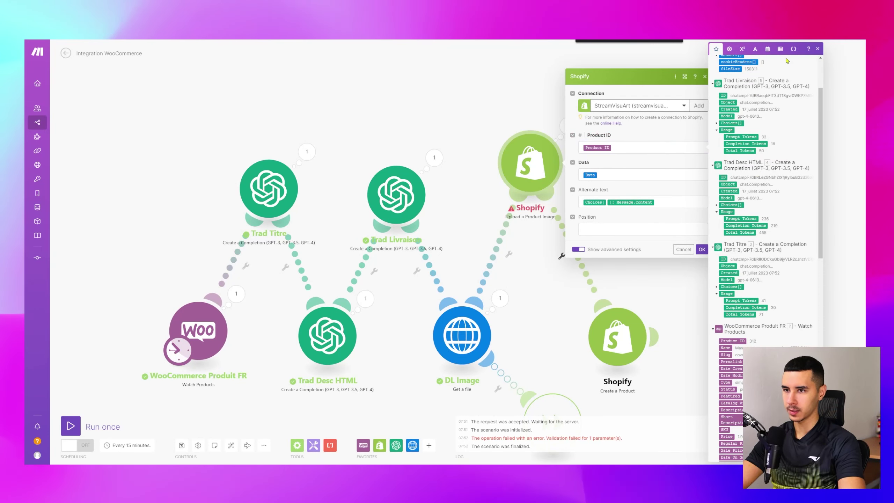
click(567, 252)
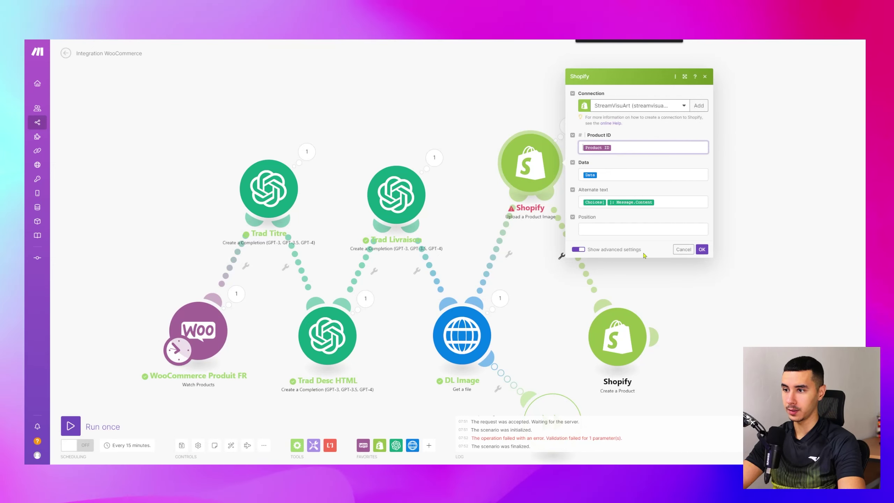
click(702, 250)
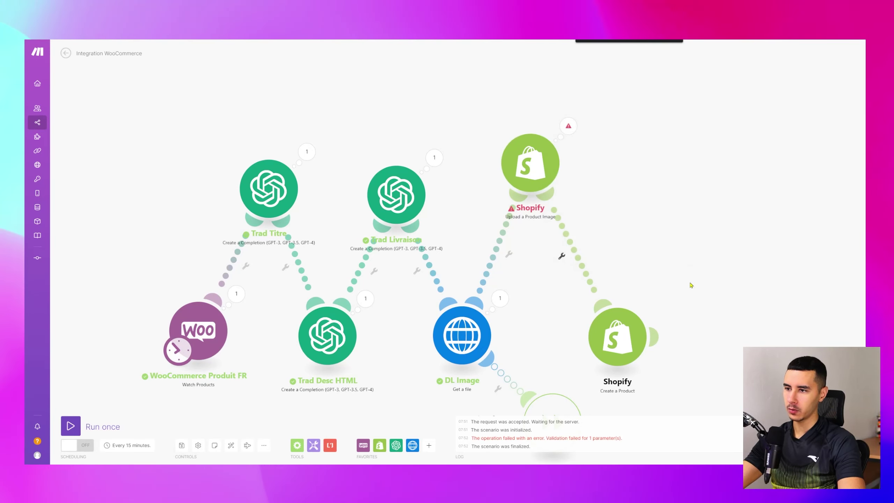
- Check the mapping of image Item 1 in Create a Product, and run the scenario once
drag(560, 165, 565, 193)
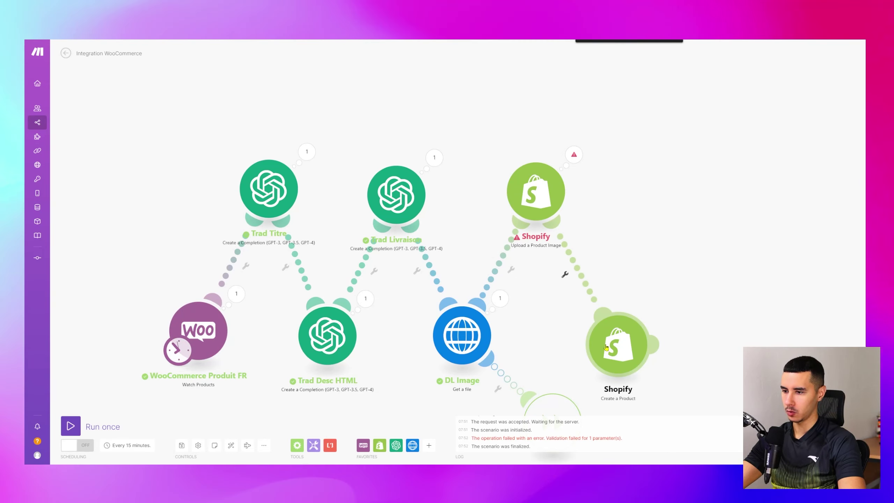
drag(649, 323, 706, 278)
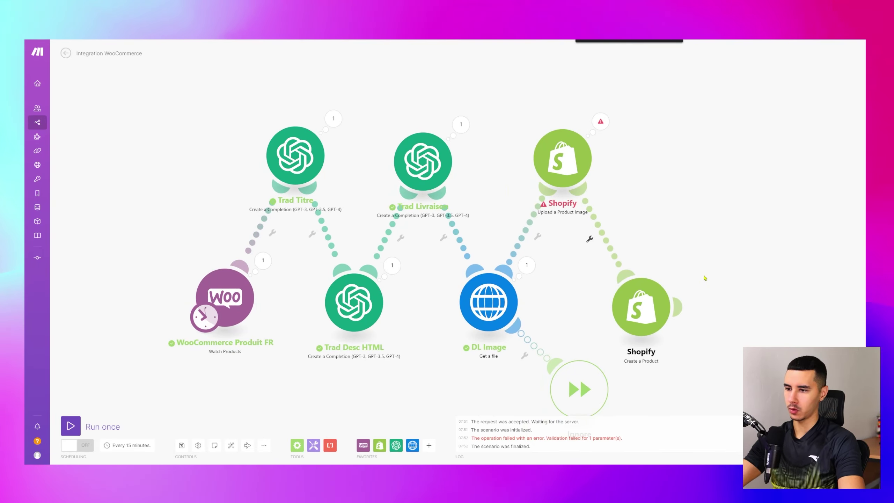
click(652, 306)
scroll(753, 246, down, 10)
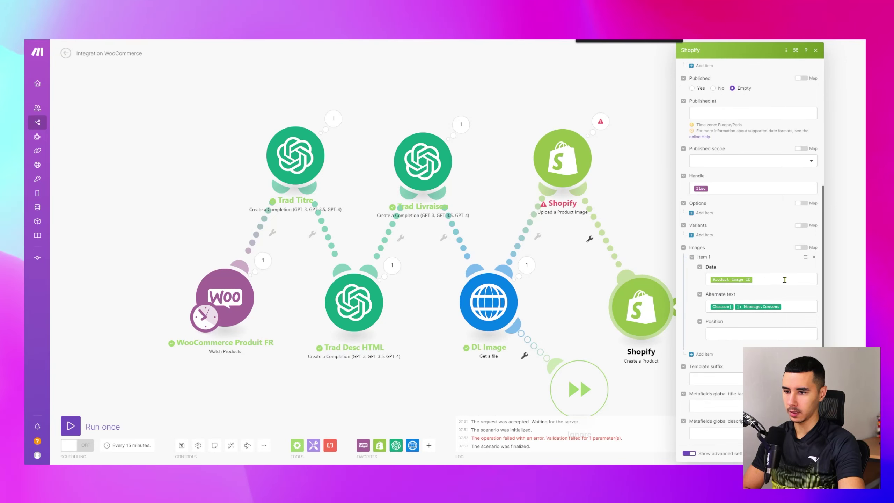
click(141, 405)
mouse_move(103, 426)
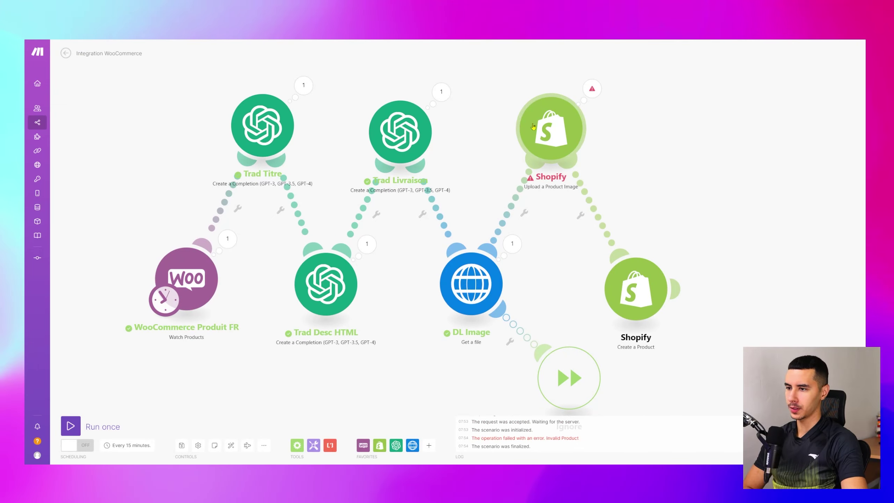
- Examine the error and the input bundle of Upload a Product Image from the new run
click(592, 88)
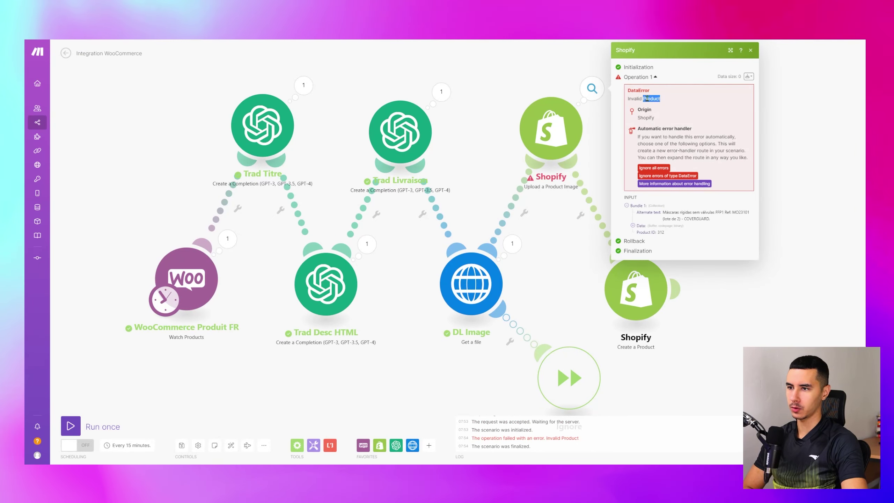
click(578, 133)
click(788, 181)
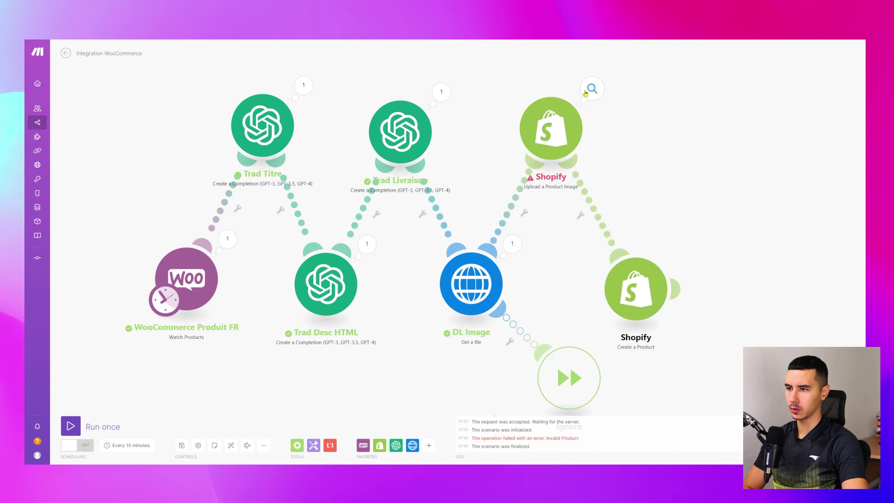
click(592, 88)
click(788, 162)
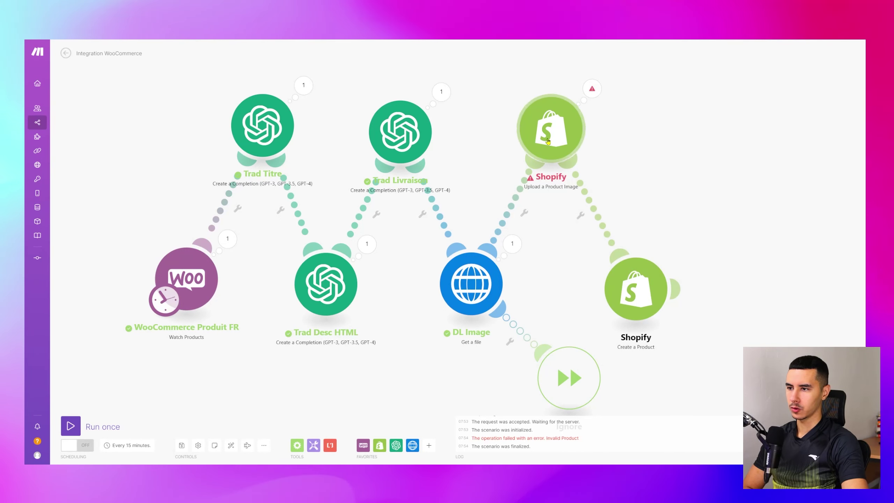
- Clear the Product ID mapping in Upload a Product Image and hide its advanced settings
click(571, 137)
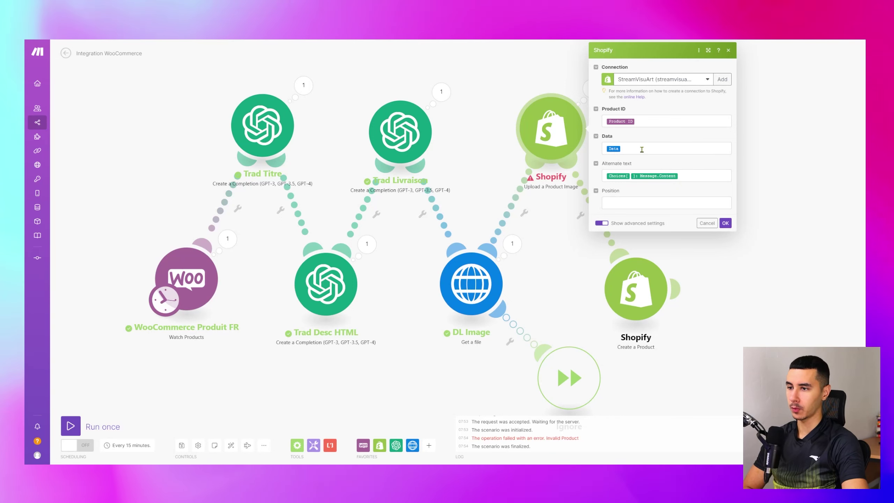
click(635, 124)
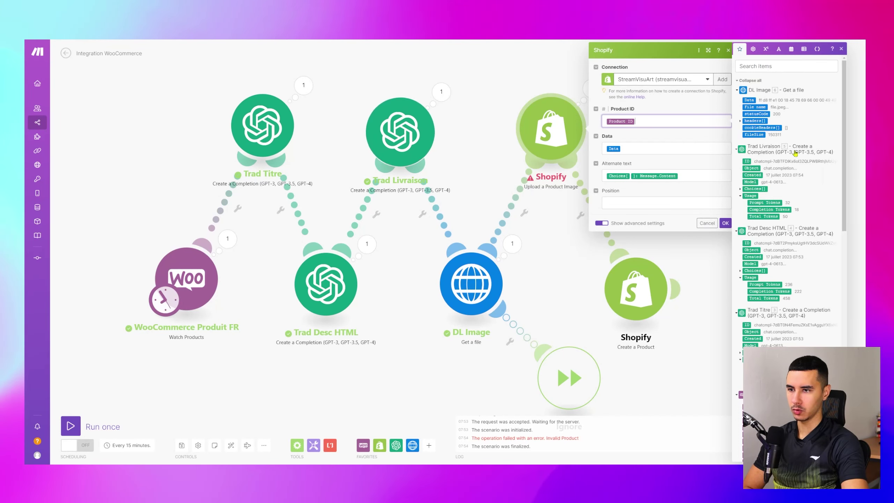
click(741, 121)
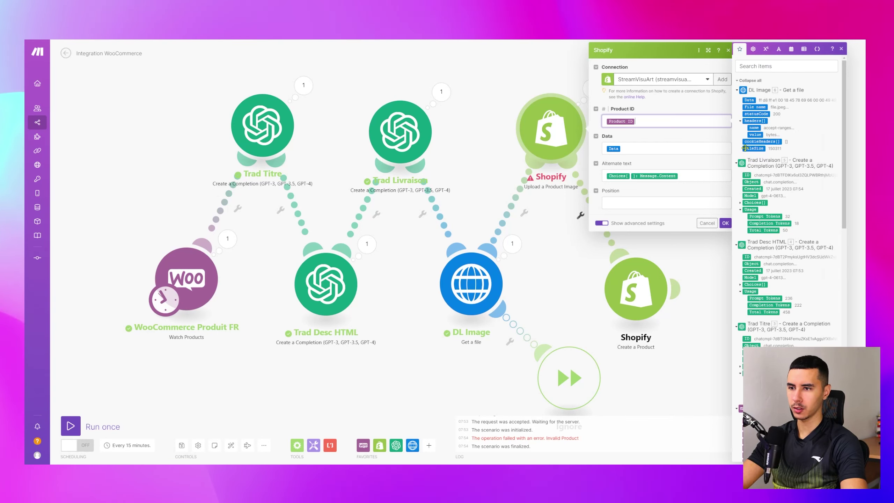
scroll(785, 342, down, 4)
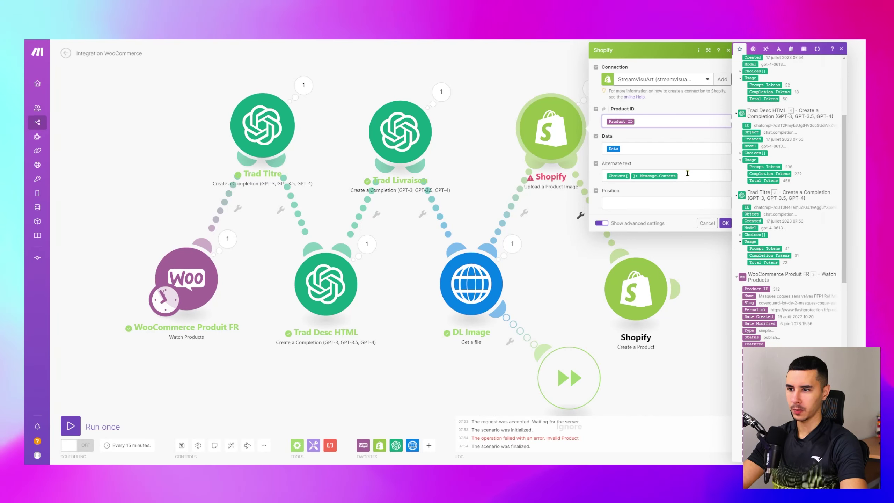
click(710, 148)
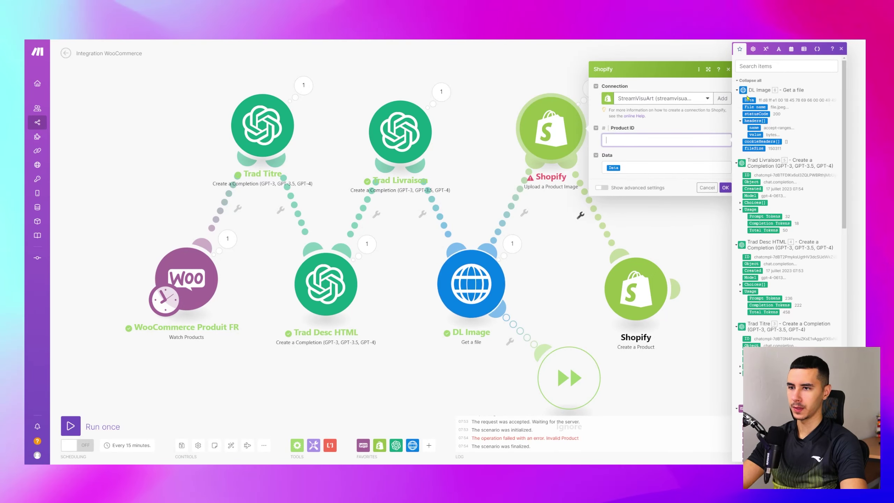
drag(750, 108, 745, 111)
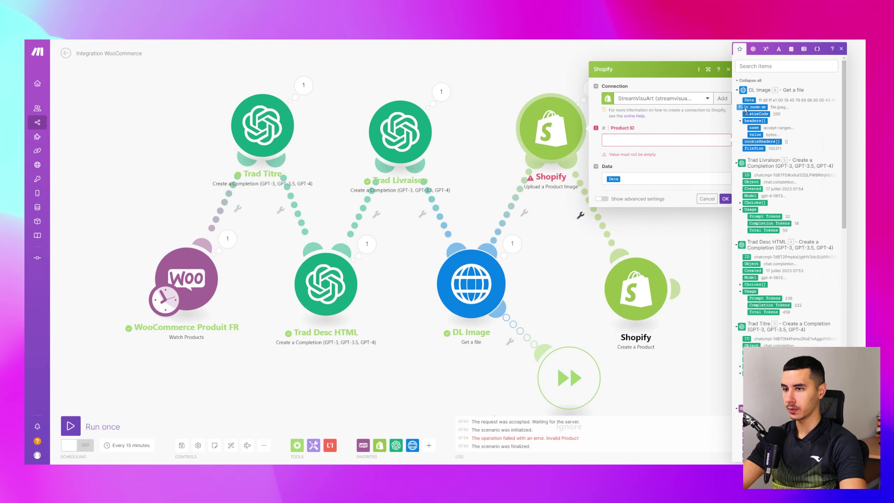
text(id)
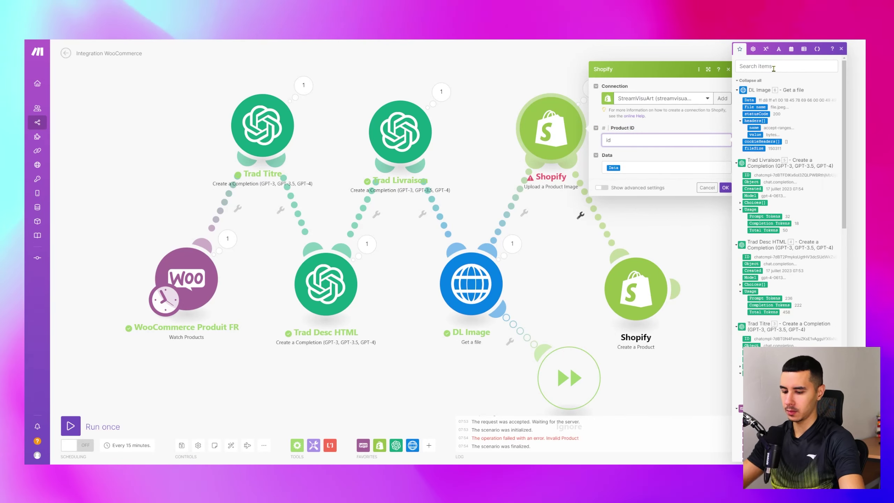
click(774, 67)
text(id)
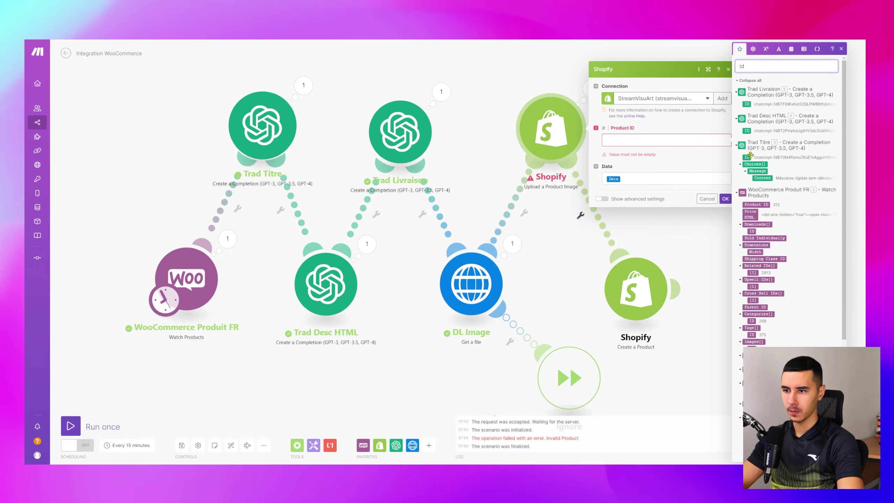
scroll(763, 215, down, 1)
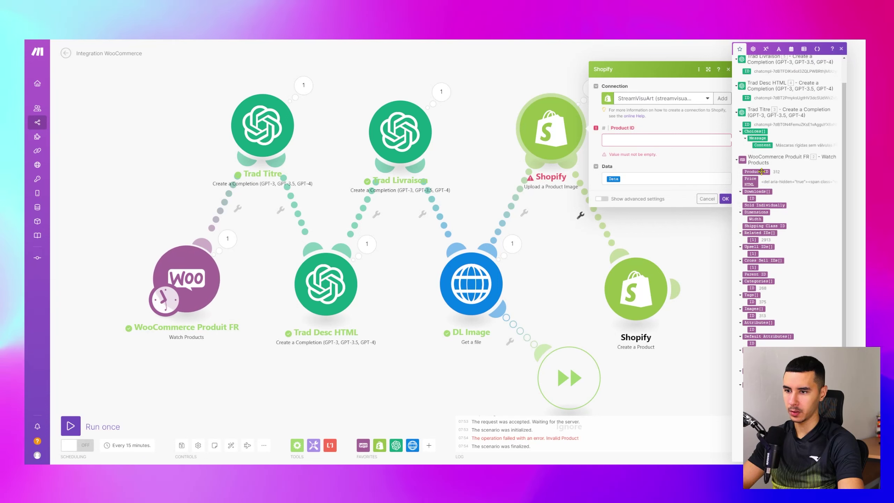
scroll(755, 246, down, 1)
scroll(760, 324, down, 3)
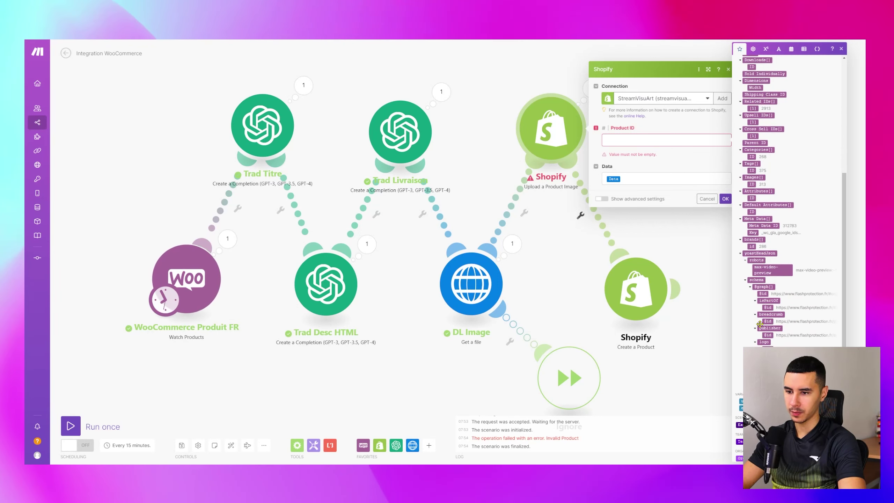
click(661, 138)
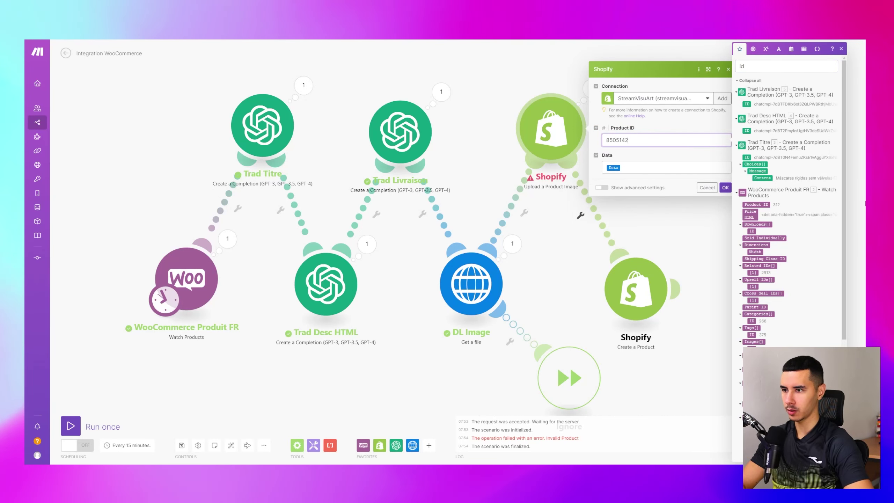
text(8505142175217)
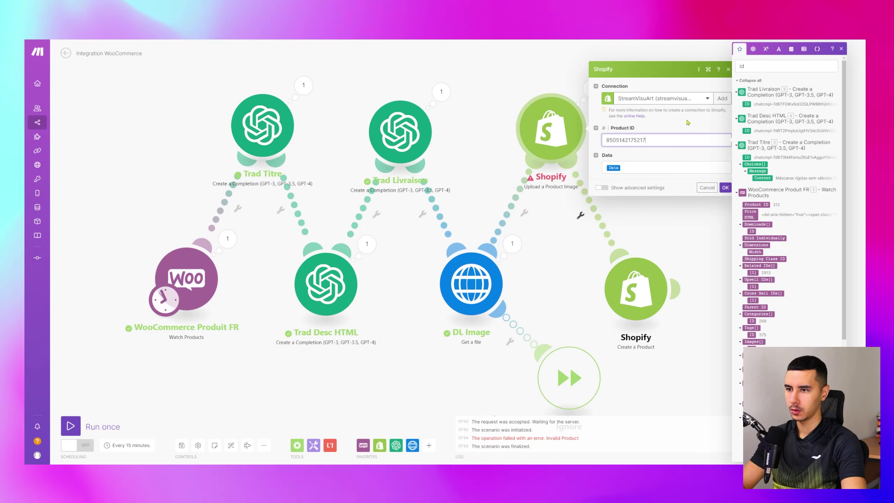
right_click(559, 133)
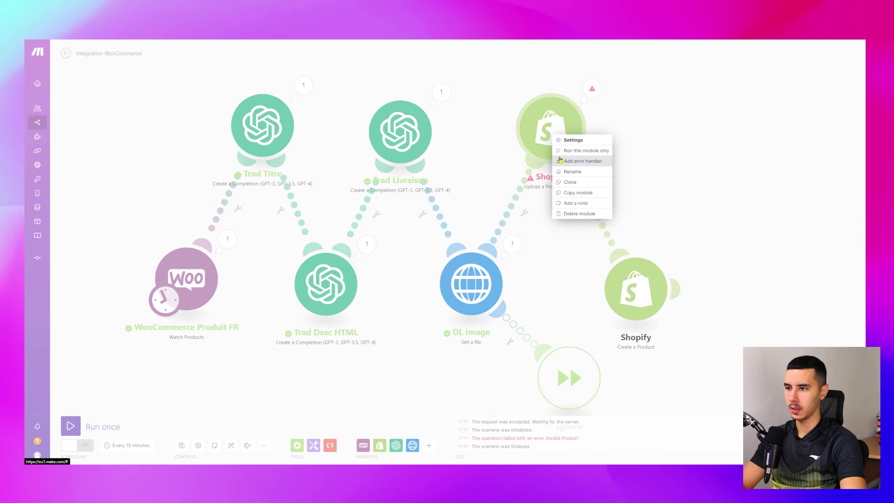
click(559, 158)
click(640, 160)
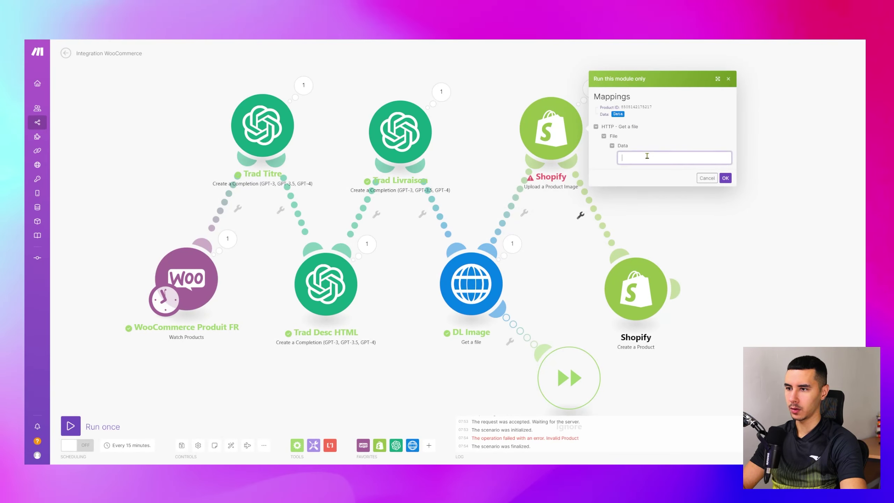
click(715, 179)
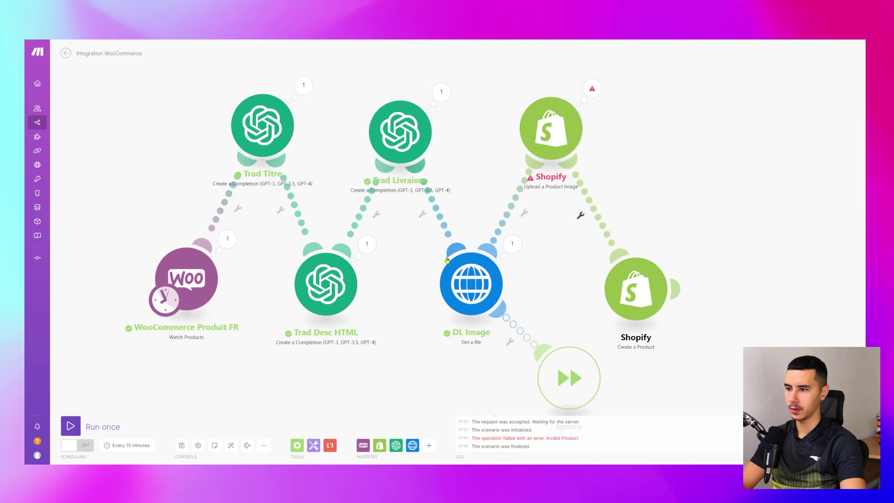
- Copy the SHA1 hash of the downloaded file from the DL Image module's output data
click(511, 244)
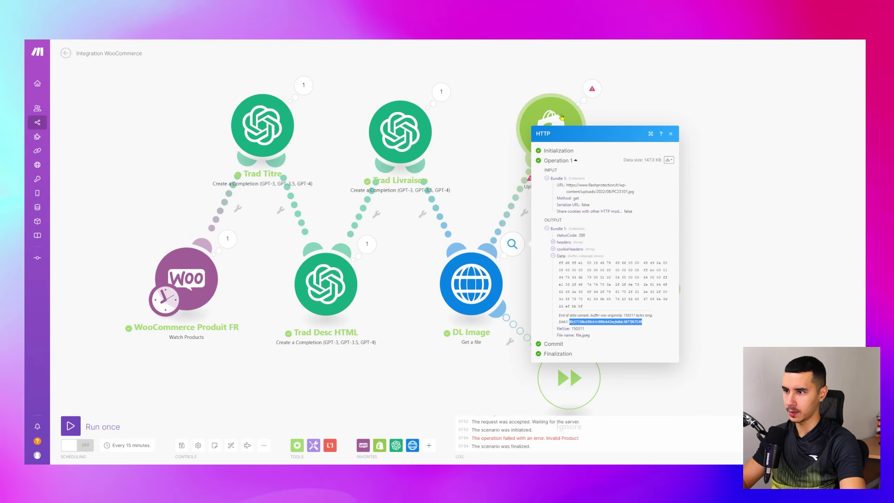
click(561, 118)
click(671, 135)
- Run only the Upload a Product Image module with the copied hash as Data, and read its error details
right_click(550, 126)
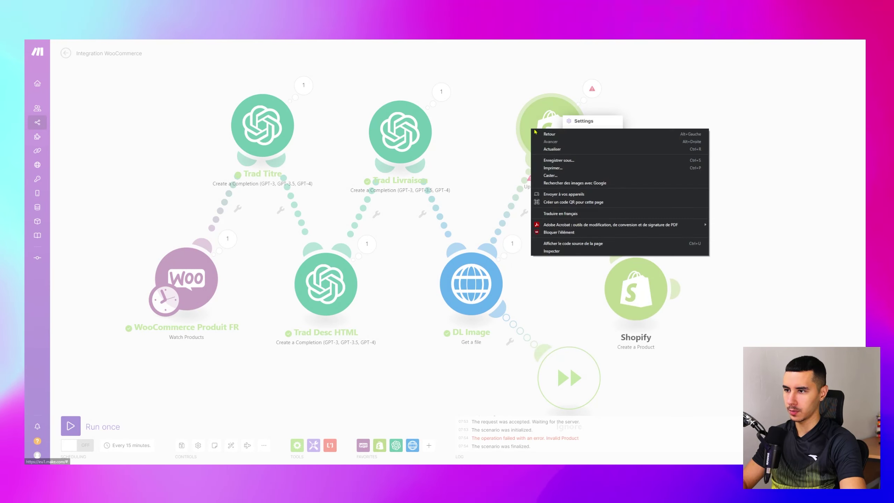
key(Escape)
right_click(548, 127)
click(570, 140)
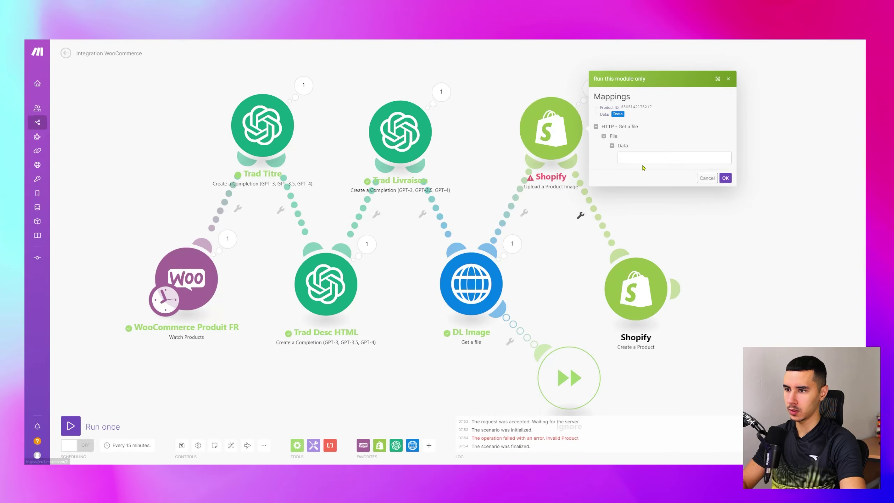
click(726, 178)
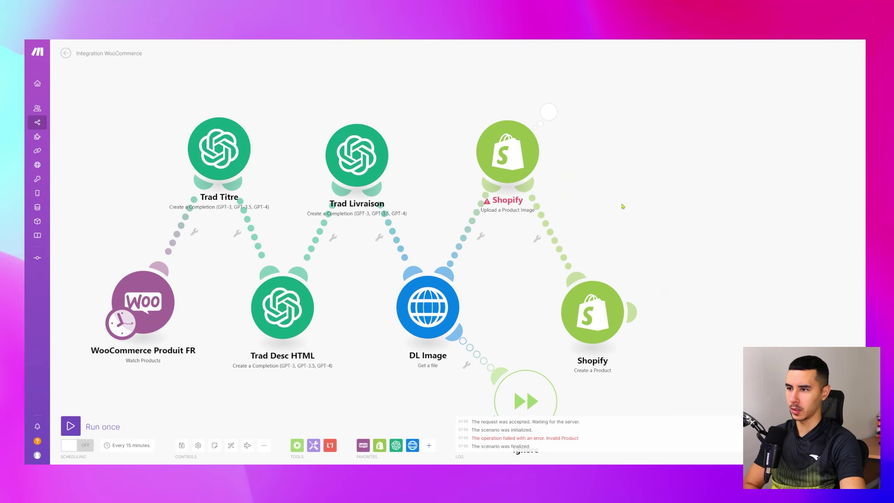
click(550, 122)
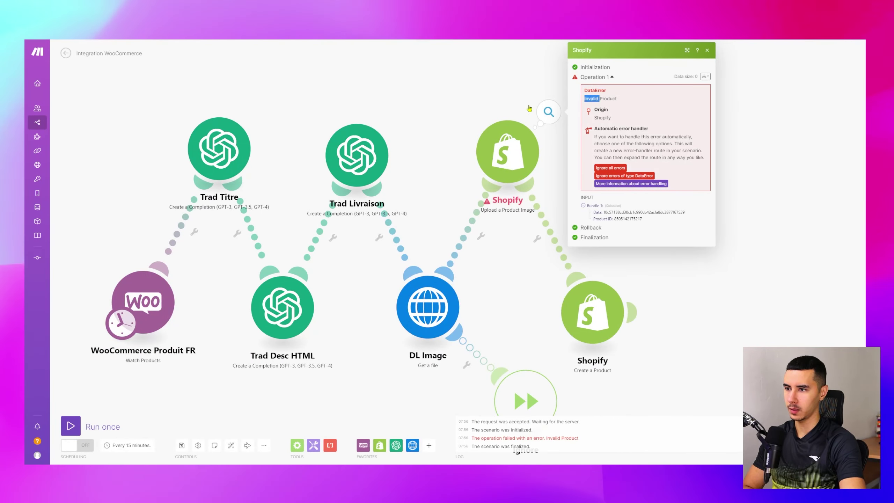
- Check the Product ID and Data values in the Upload a Product Image module's settings
click(507, 152)
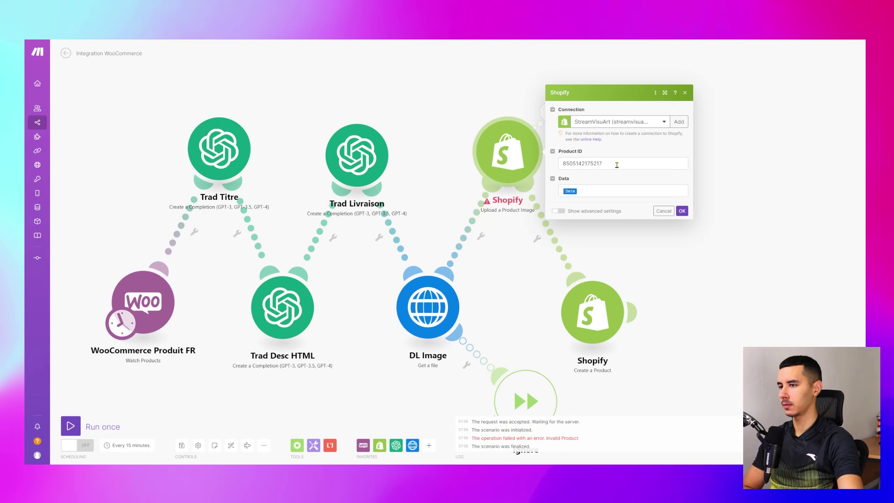
click(539, 194)
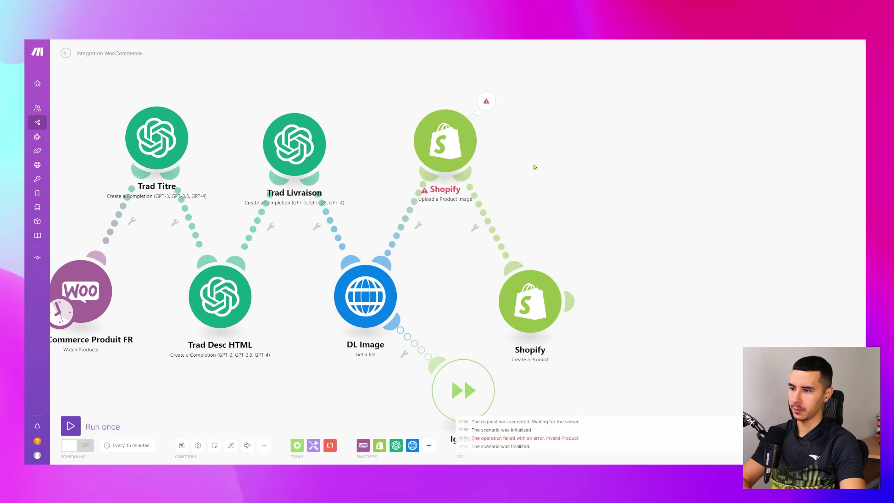
click(445, 140)
click(548, 151)
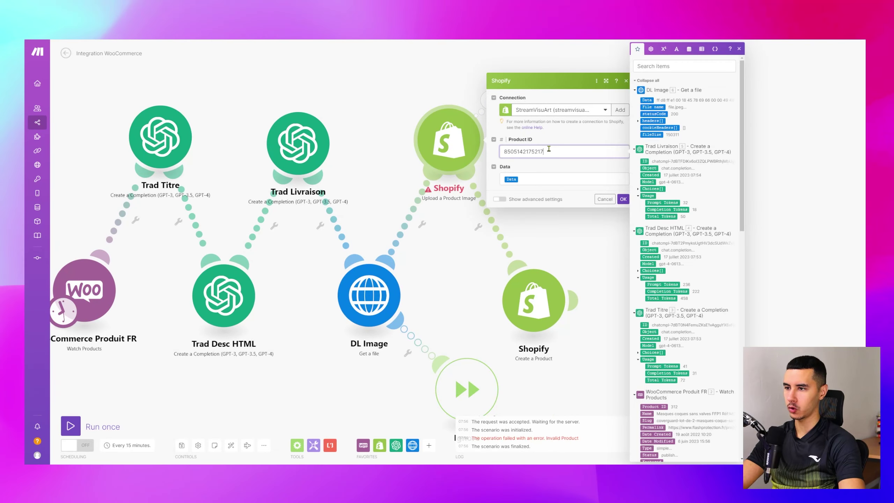
double_click(548, 151)
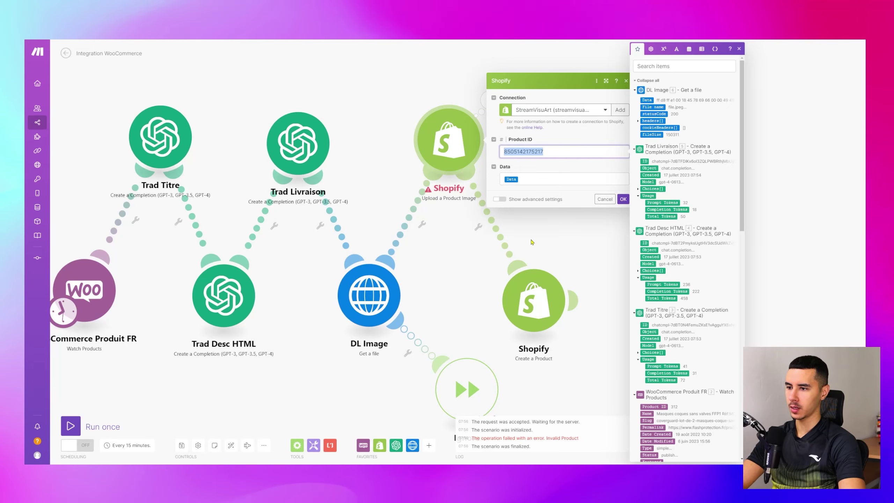
click(466, 265)
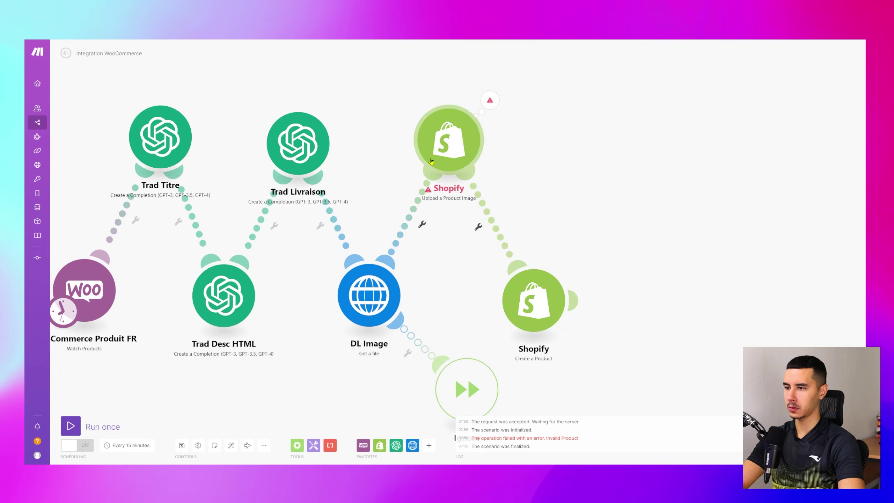
- Delete the Upload a Product Image module that precedes Create a Product, and move Create a Product up beside DL Image
drag(431, 161, 453, 155)
drag(534, 303, 582, 280)
right_click(480, 122)
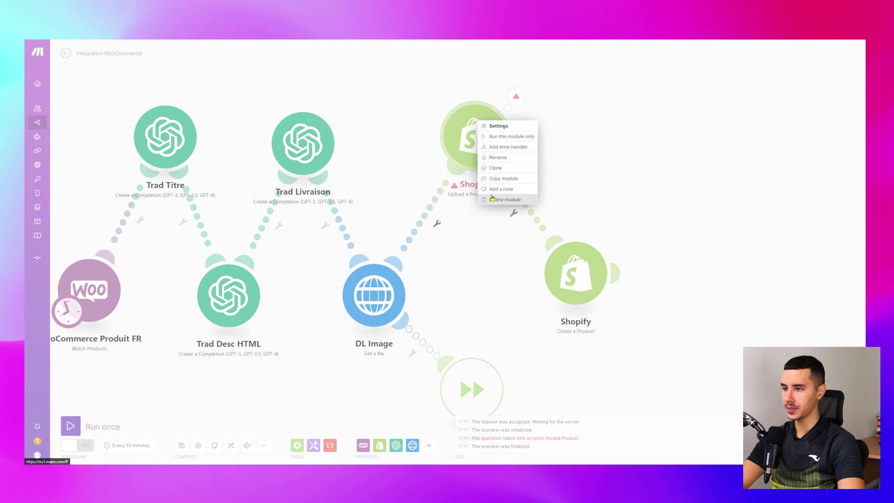
click(492, 199)
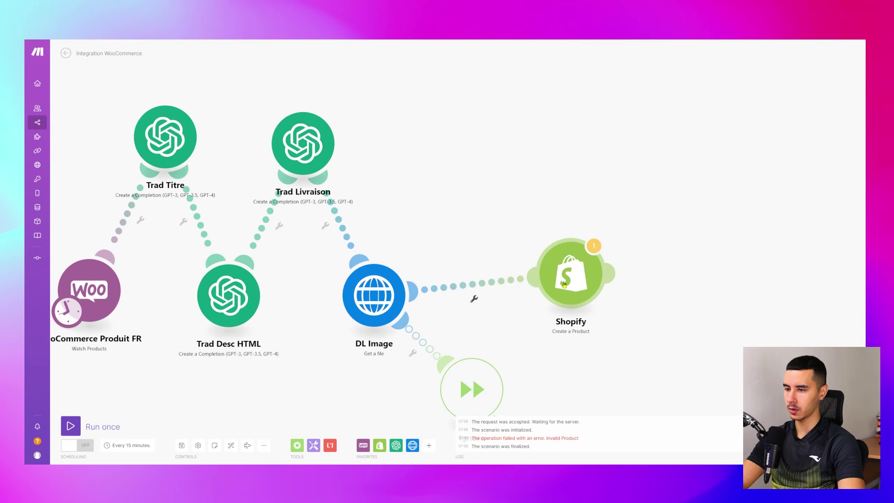
drag(575, 274, 457, 222)
drag(504, 206, 436, 213)
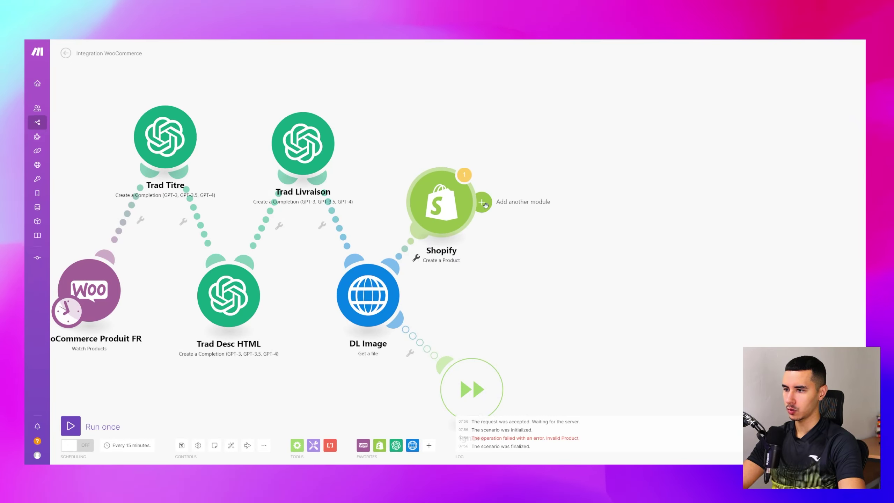
- Add a Shopify Upload a Product Image module after Create a Product, leaving its settings empty
click(480, 202)
click(629, 174)
scroll(651, 254, down, 5)
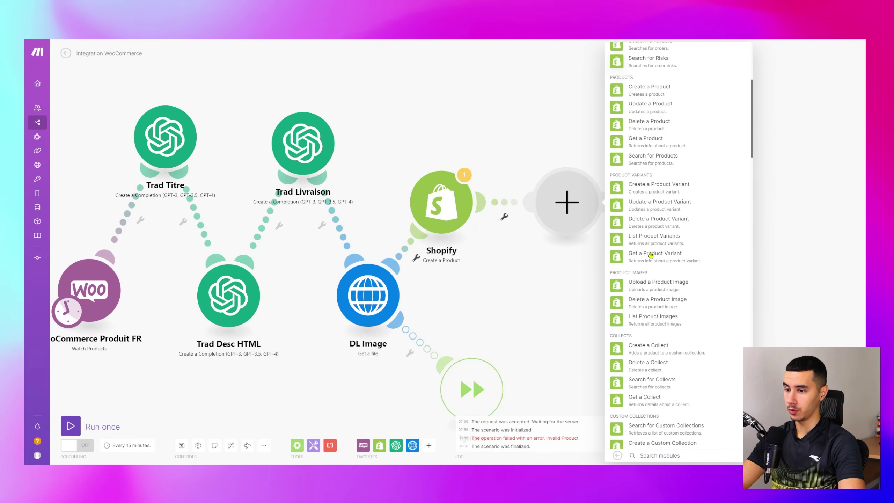
click(659, 314)
key(Escape)
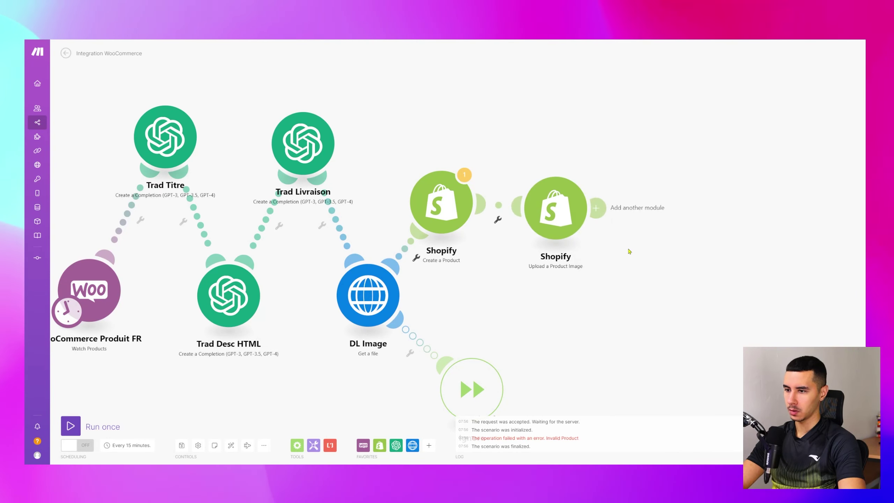
- Add a Shopify Update a Product module after Upload a Product Image, leaving its settings empty
click(604, 209)
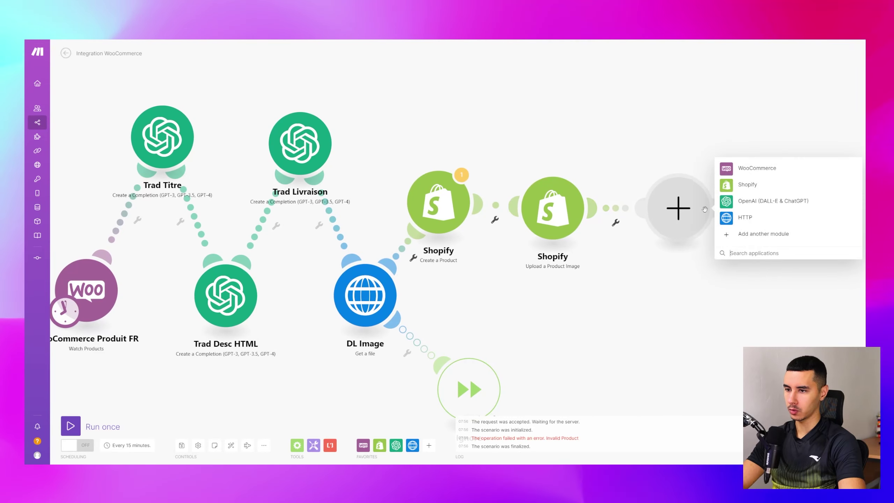
click(735, 185)
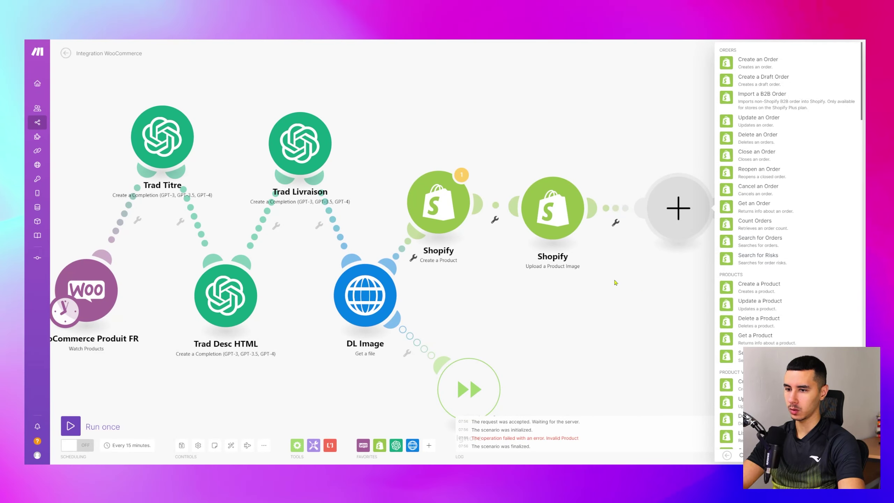
click(760, 301)
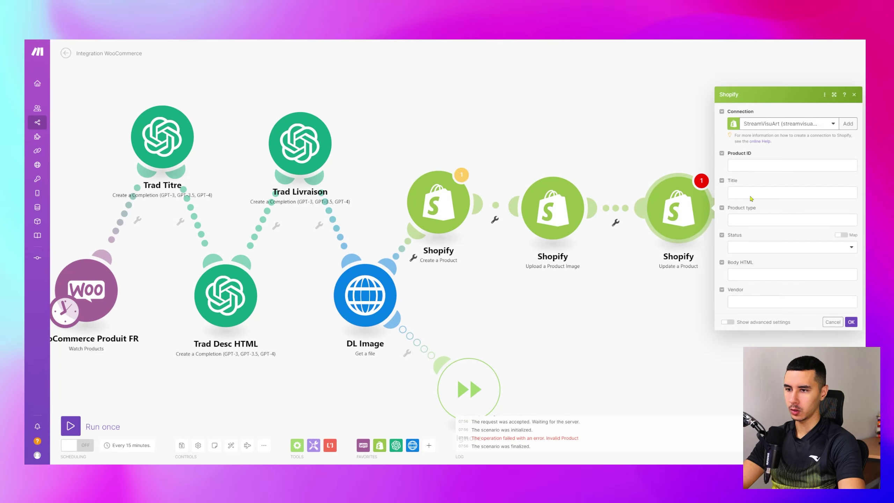
click(774, 165)
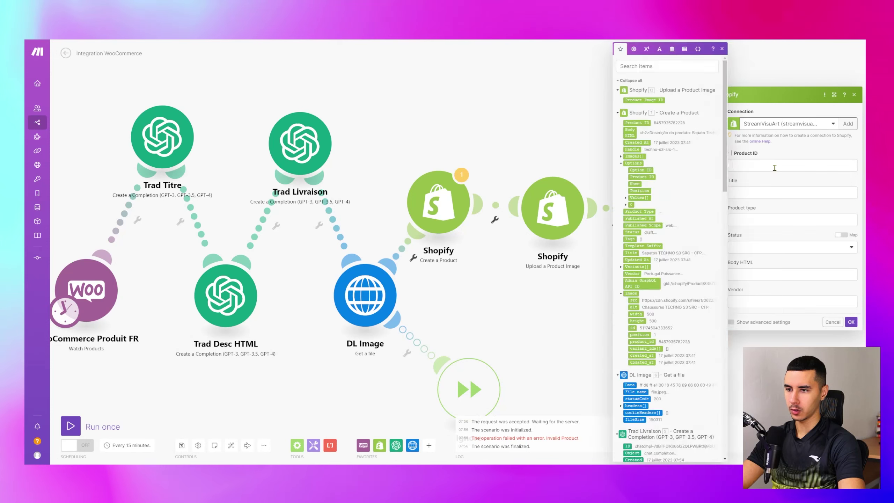
click(580, 299)
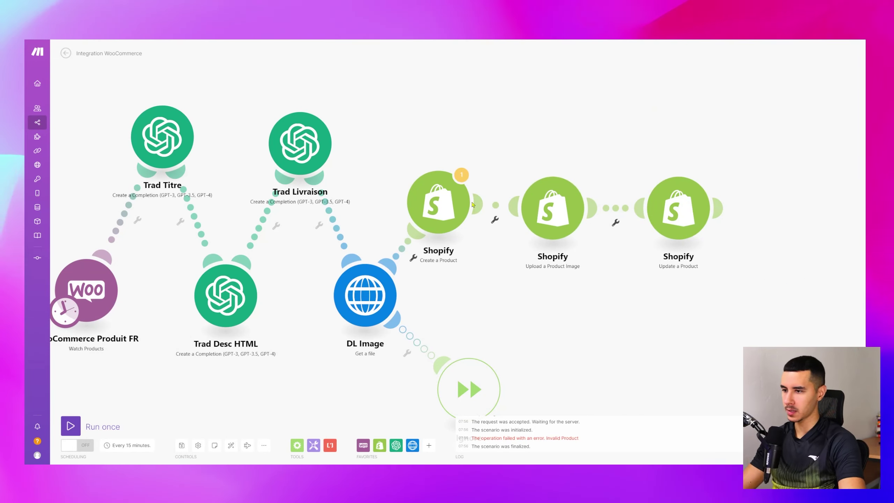
- Rename the Create a Product module as Création Produit
right_click(444, 201)
click(455, 251)
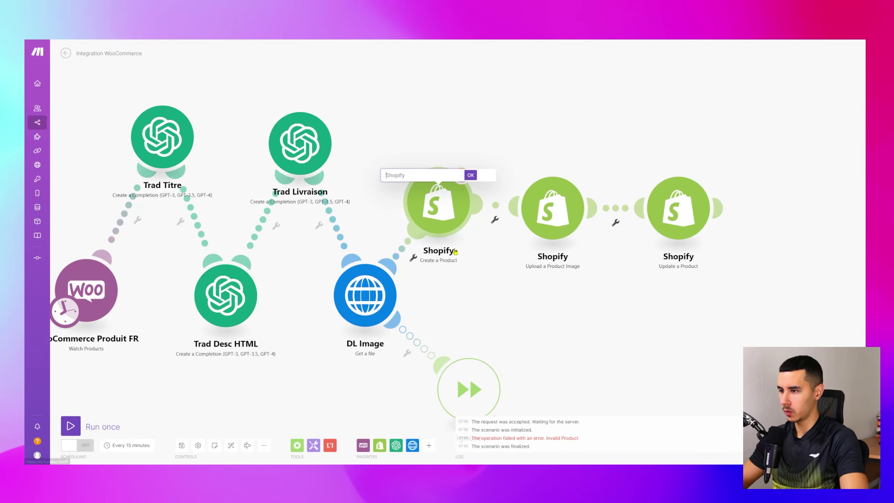
text(CReation Produit)
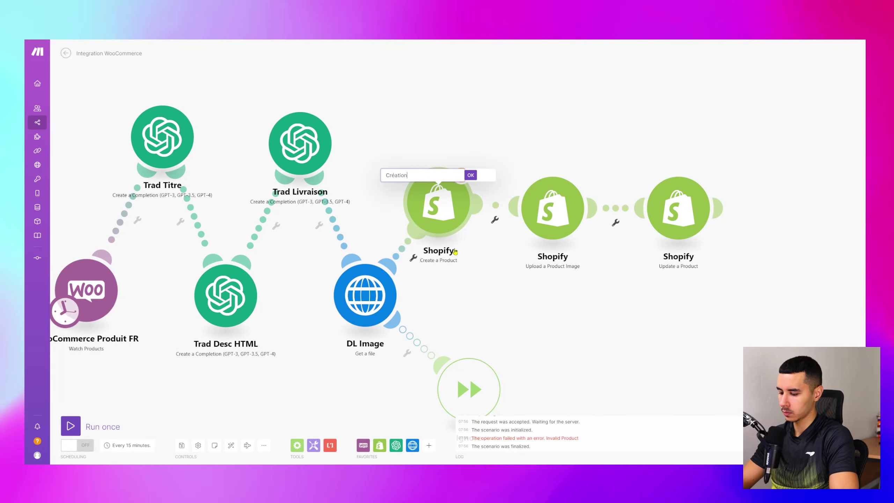
key(Return)
- Rename the Upload a Product Image module as Upload Image Produit
right_click(559, 217)
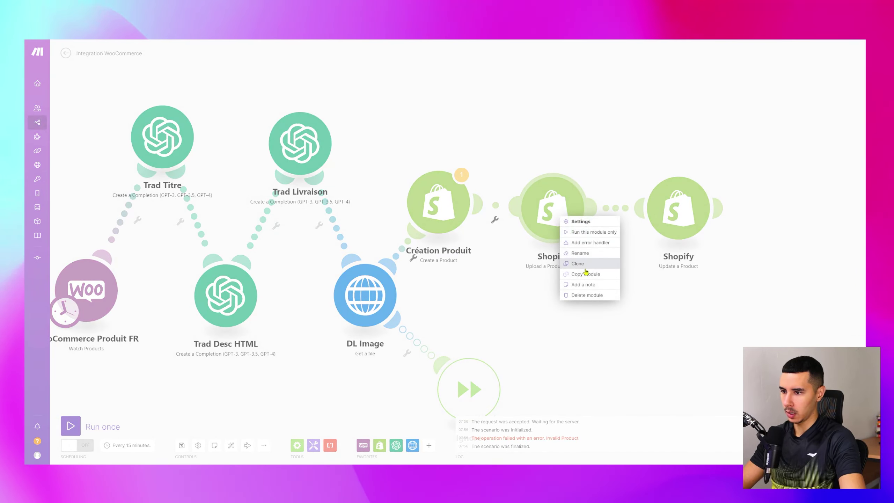
click(593, 256)
text(Upload Image)
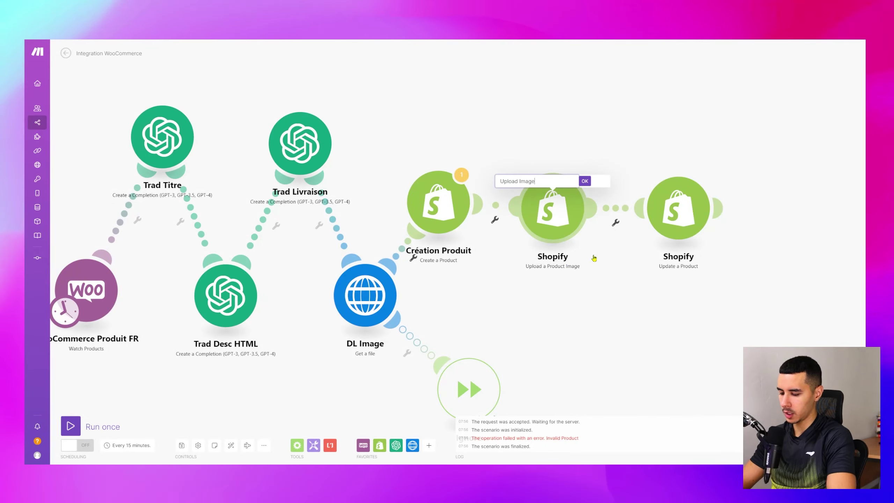
text( Produit)
key(Return)
- Rename the Update a Product module as MAJ produit
right_click(669, 209)
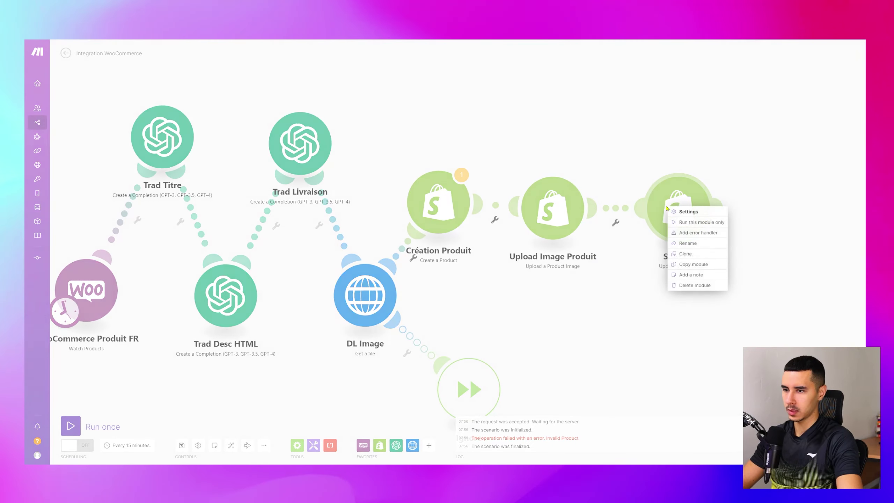
click(696, 247)
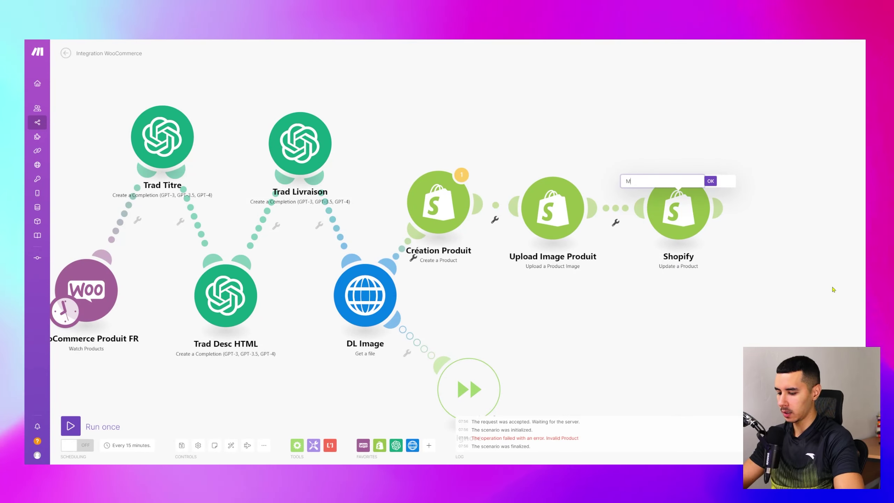
text(MAJ produit)
key(Return)
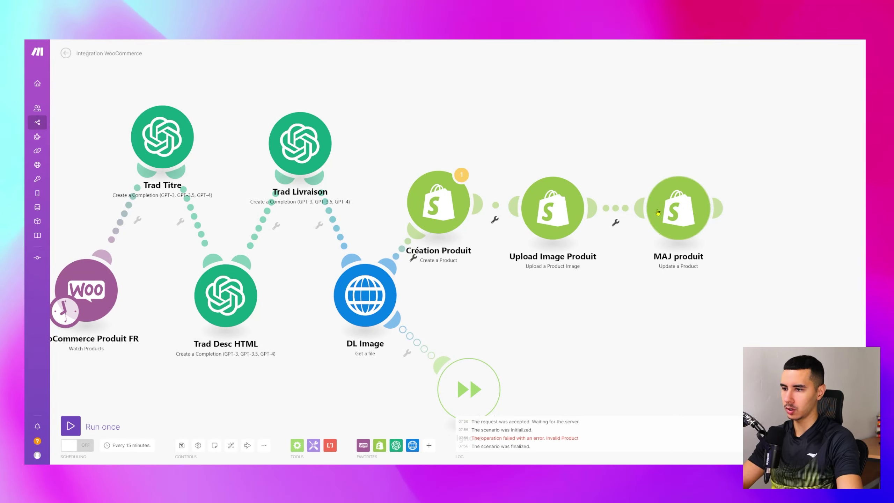
- Clear the Data and Alternate text mappings of image Item 1 in Création Produit, and save the module
drag(485, 206, 415, 200)
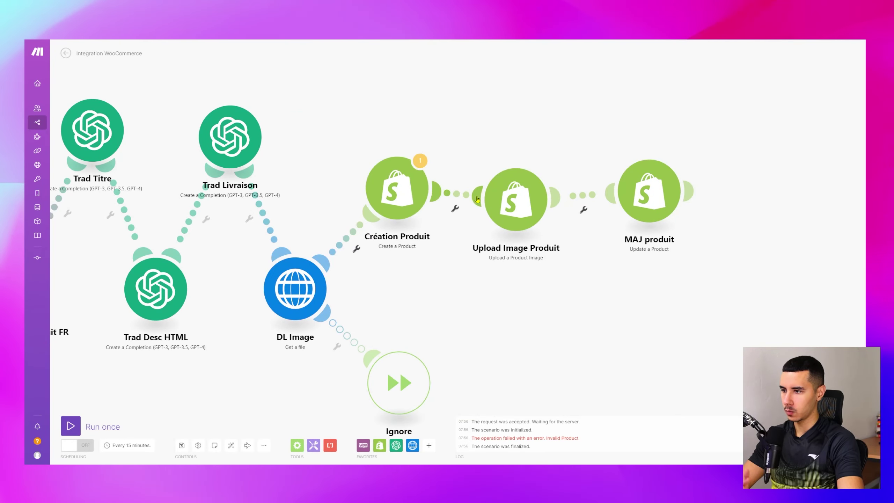
click(388, 190)
scroll(513, 334, down, 10)
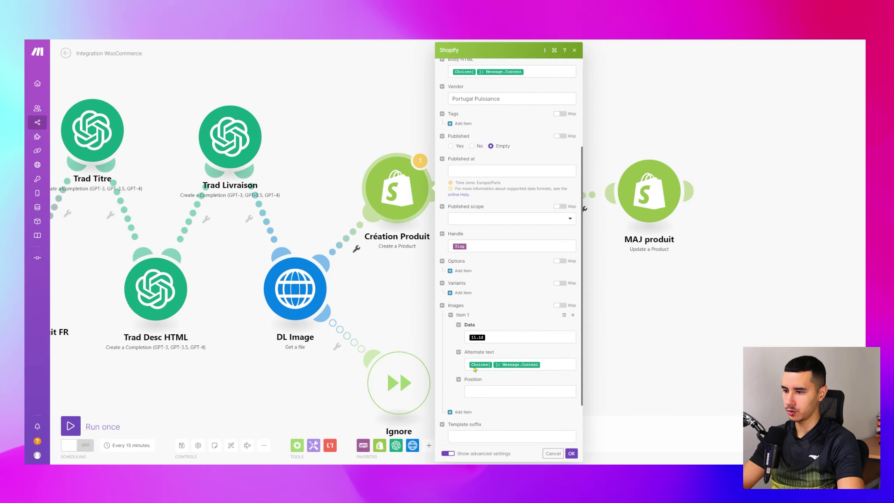
click(514, 335)
click(556, 369)
key(ctrl+a)
key(BackSpace)
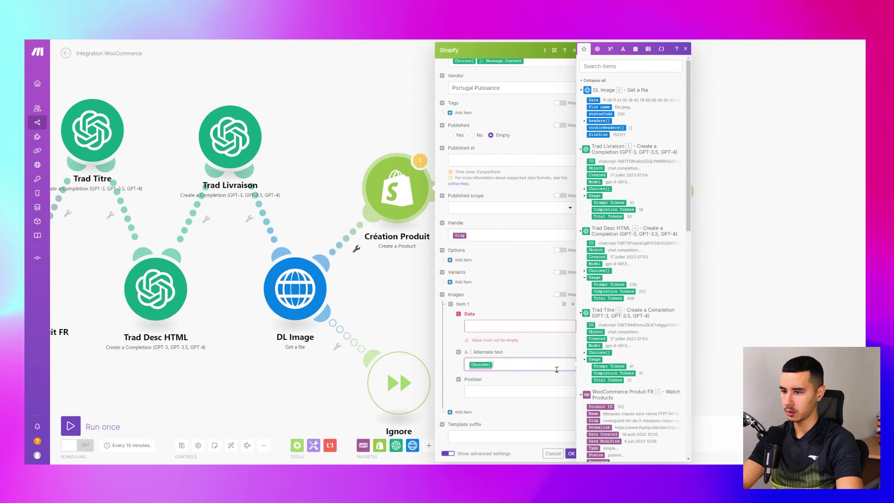
click(571, 454)
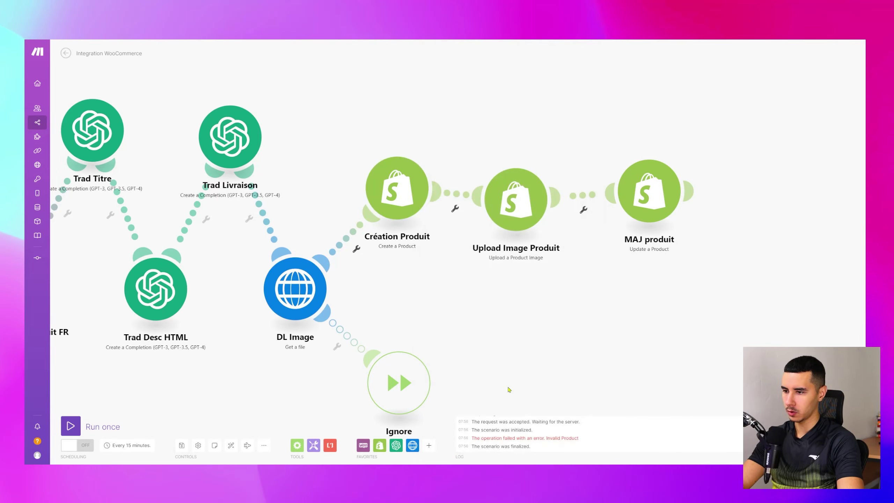
- In Upload Image Produit, map Product ID from Création Produit and Data from DL Image, and save the module
click(649, 192)
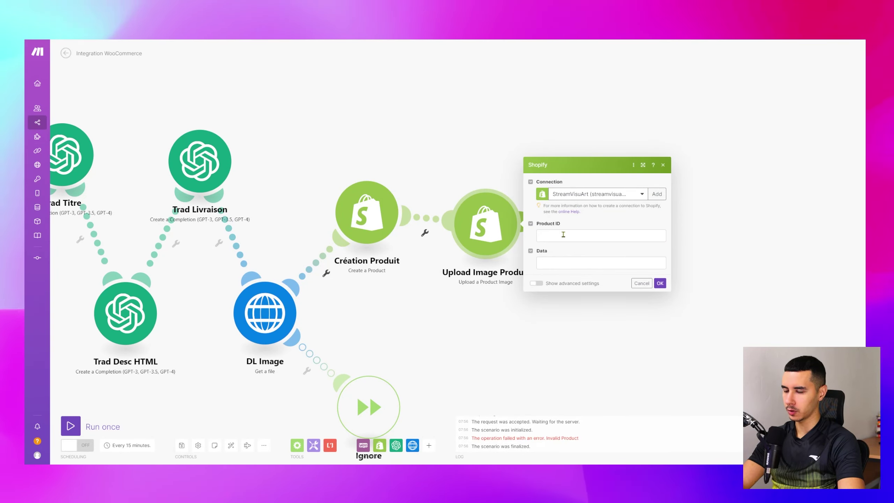
click(563, 234)
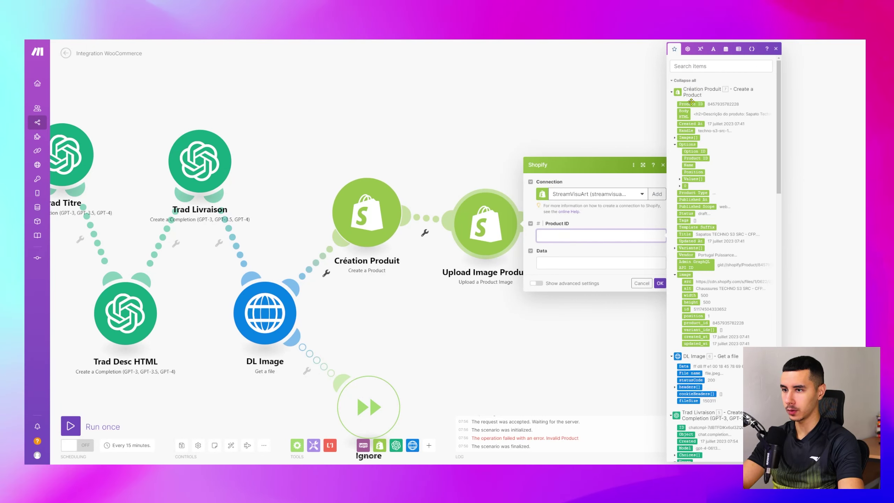
drag(691, 104, 587, 235)
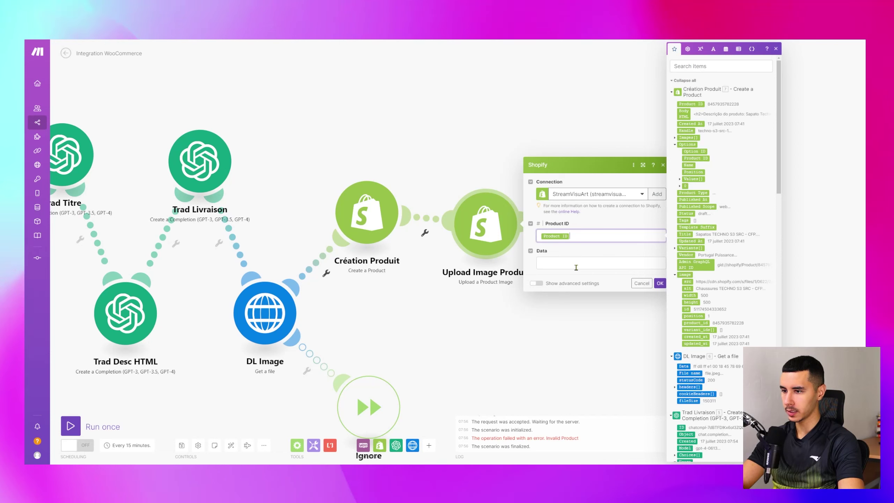
mouse_move(688, 368)
mouse_down()
mouse_move(659, 365)
mouse_move(694, 367)
mouse_up()
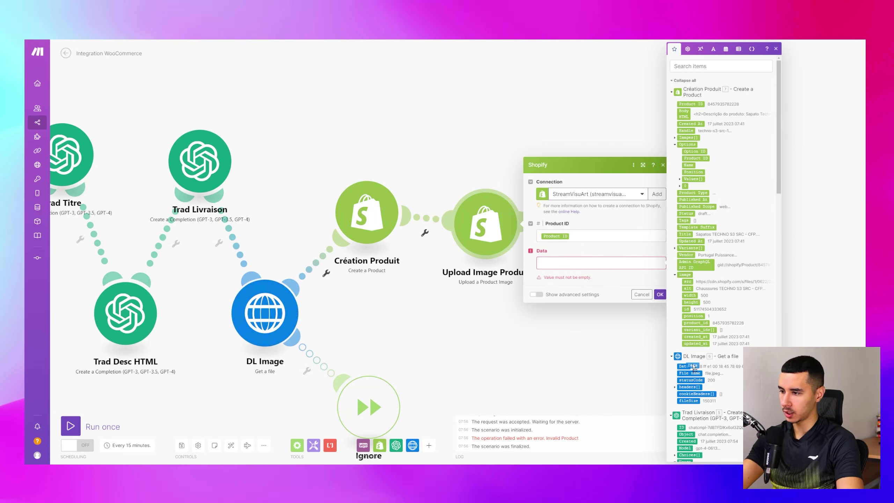
drag(653, 328, 598, 264)
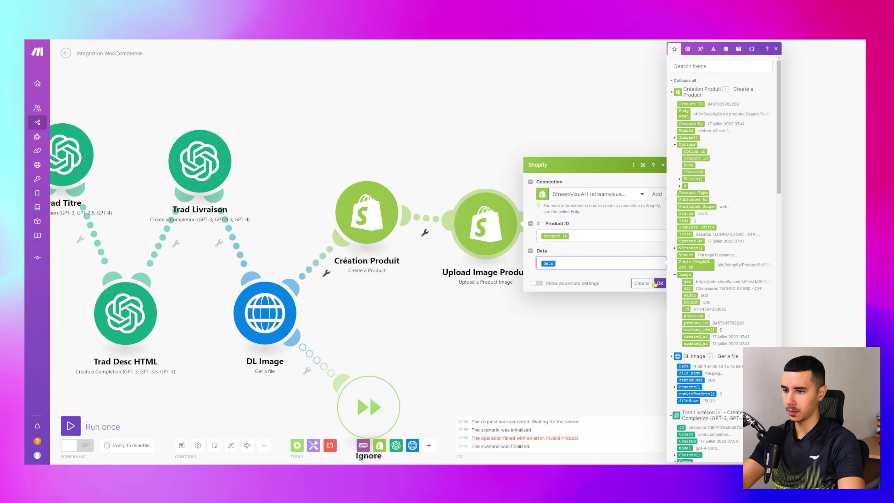
click(655, 284)
- Arrange the Shopify modules in a zigzag with Upload Image Produit below Création Produit and MAJ produit, and place Ignore under DL Image
drag(612, 233, 620, 295)
drag(366, 225, 350, 166)
drag(493, 244, 417, 323)
drag(624, 282, 470, 155)
scroll(549, 281, down, 2)
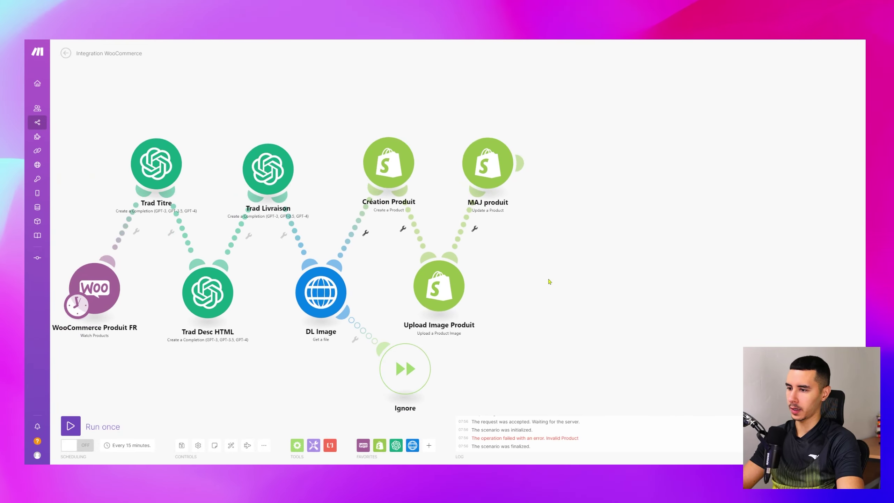
drag(549, 282, 630, 198)
drag(485, 279, 405, 316)
drag(597, 176, 522, 262)
scroll(503, 310, up, 1)
- Map MAJ produit's Product ID to the Product ID output of Création Produit
click(504, 162)
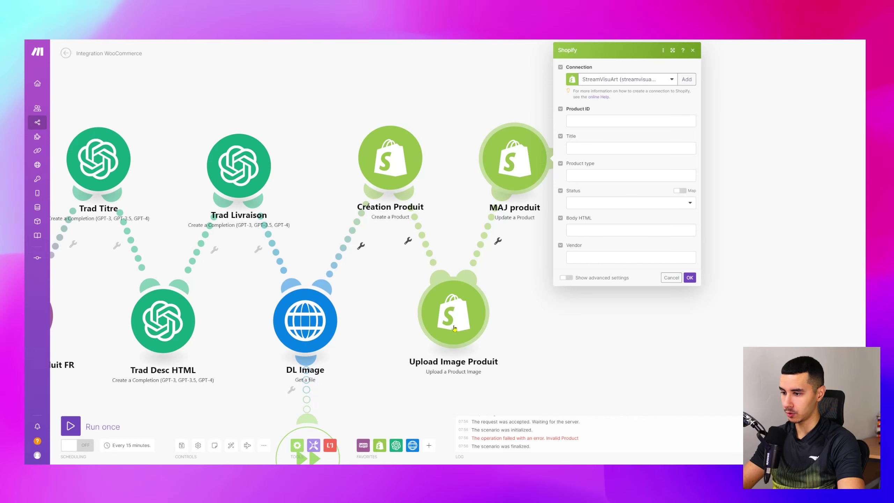
click(588, 123)
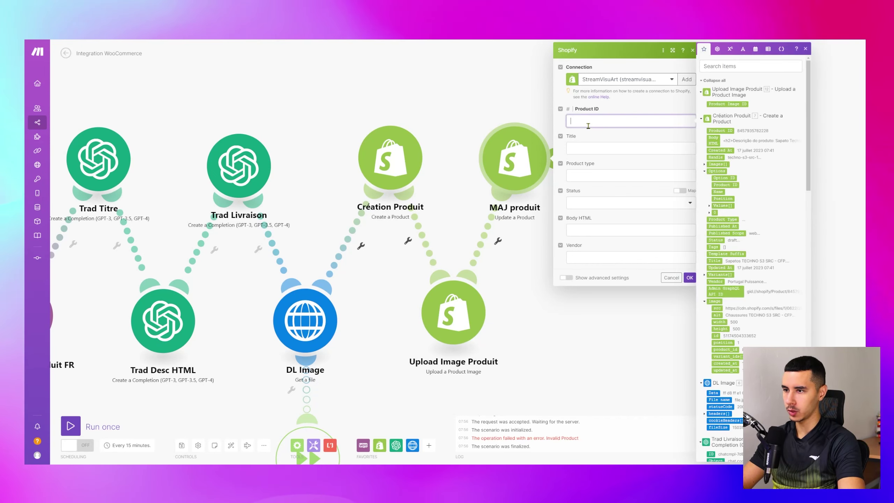
click(722, 133)
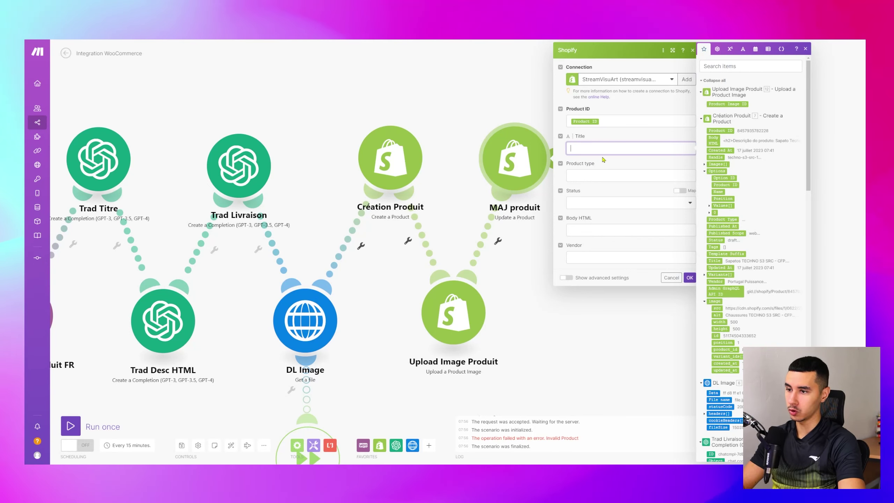
- In MAJ produit's advanced settings, add an image item and map its Image ID to Product Image ID from Upload Image Produit
click(570, 173)
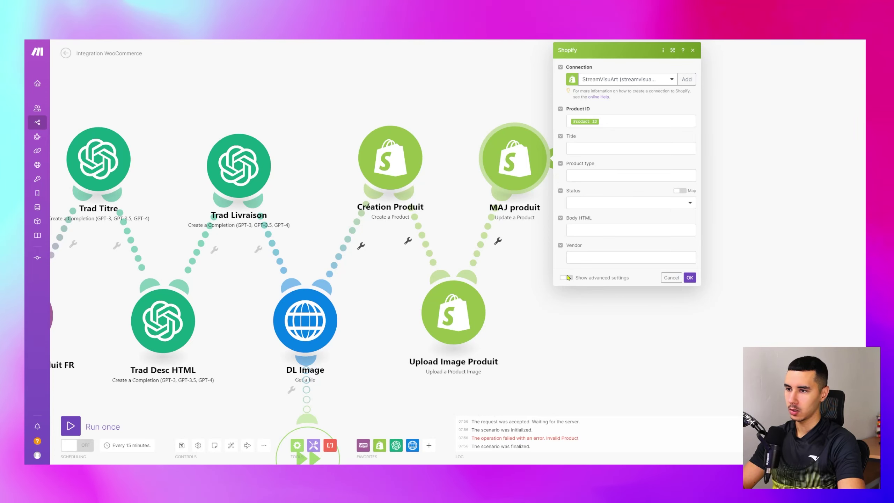
click(567, 278)
scroll(577, 310, down, 4)
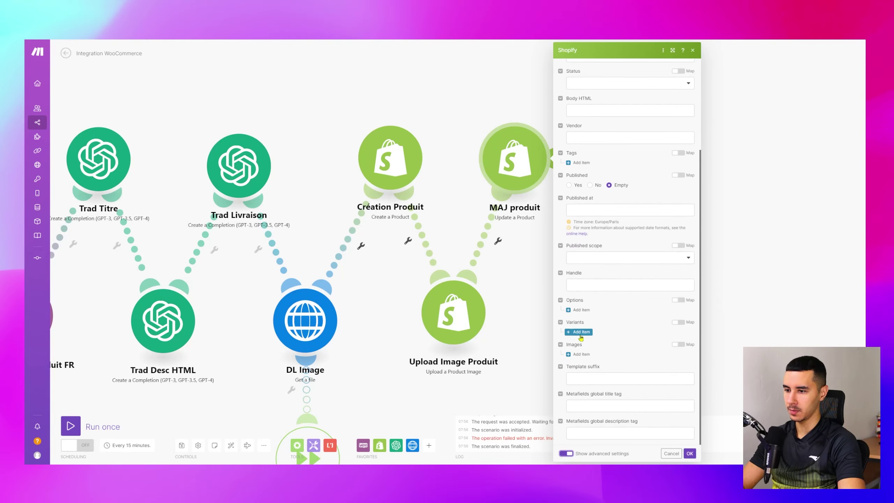
click(581, 353)
scroll(647, 277, down, 3)
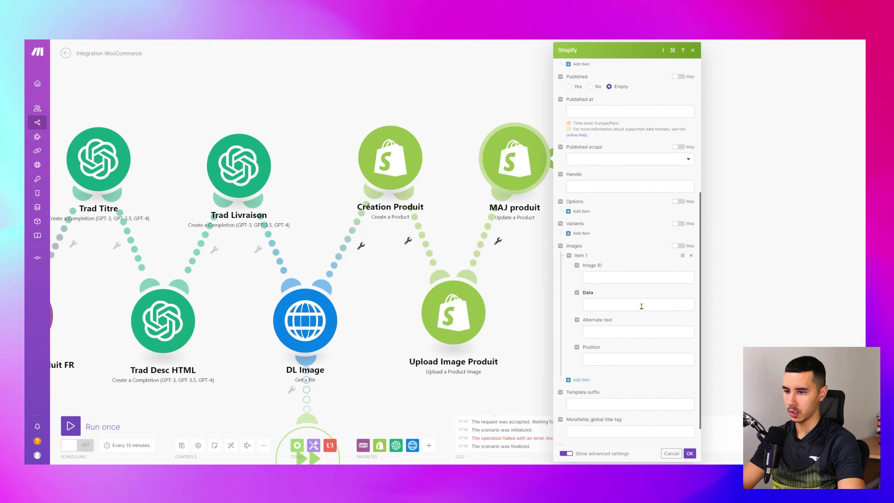
click(647, 278)
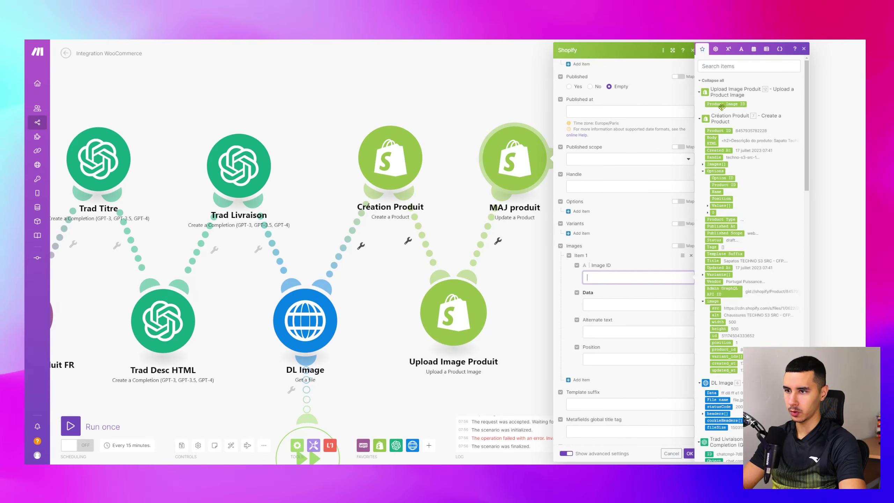
drag(722, 107, 612, 280)
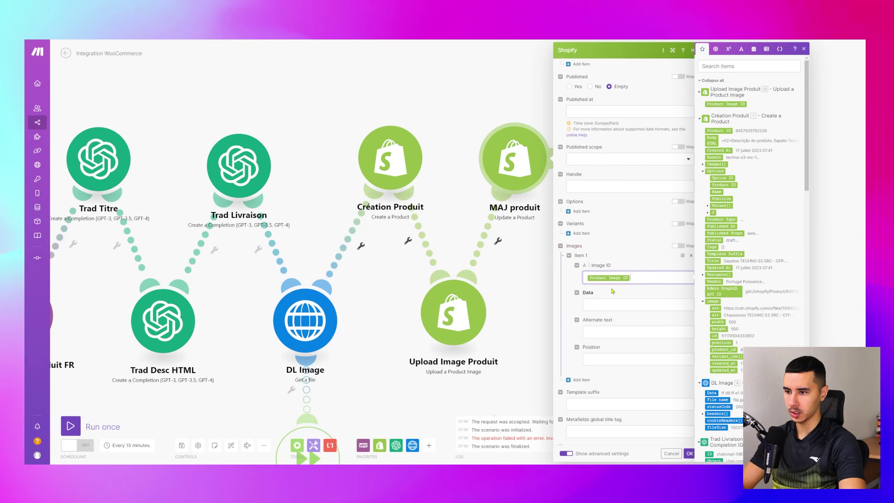
- Map the Data of MAJ produit's image Item 1 to the Data output of DL Image
click(615, 304)
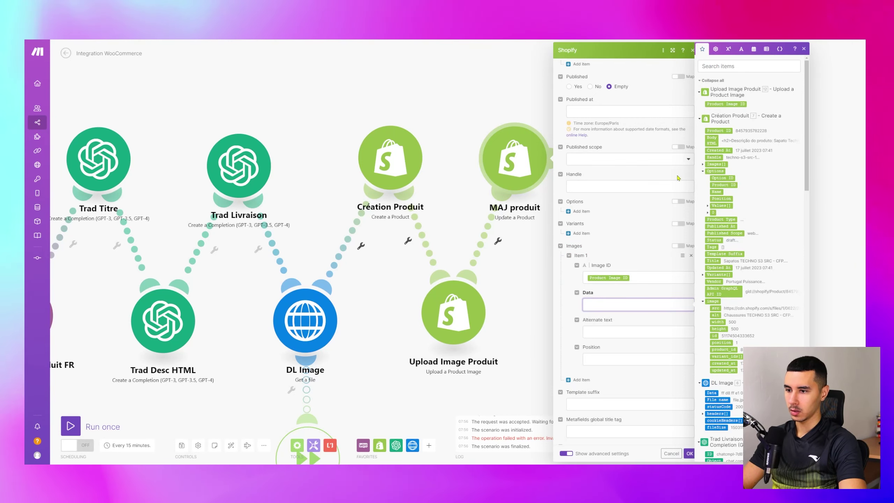
scroll(730, 273, down, 4)
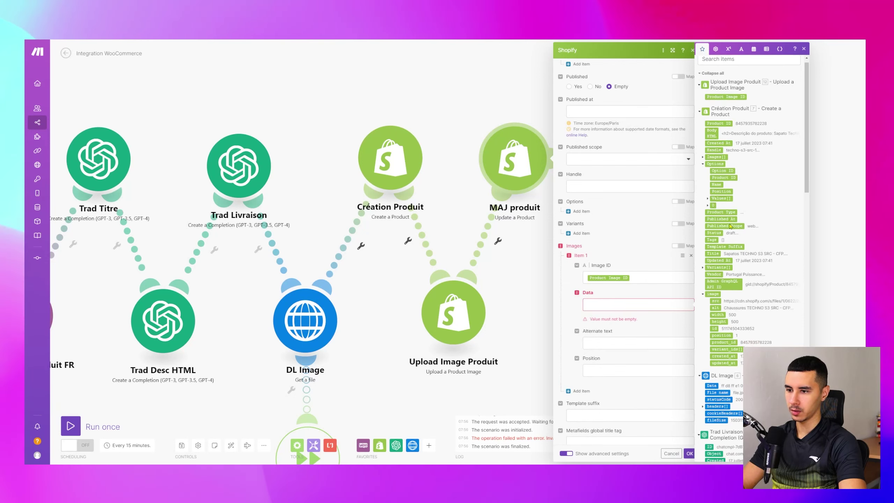
scroll(730, 273, down, 1)
drag(711, 228, 598, 305)
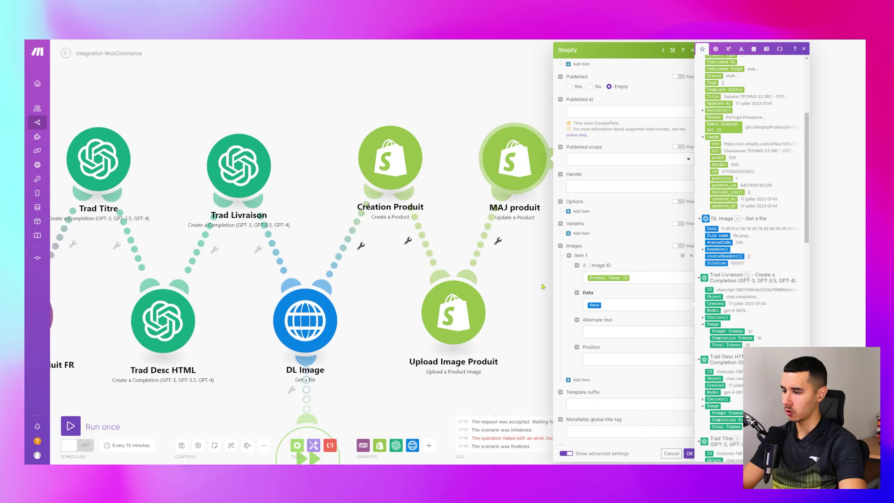
- Map the image item's Alternate text to Choices[1] Message.Content from Trad Titre, and save the MAJ produit module
click(640, 332)
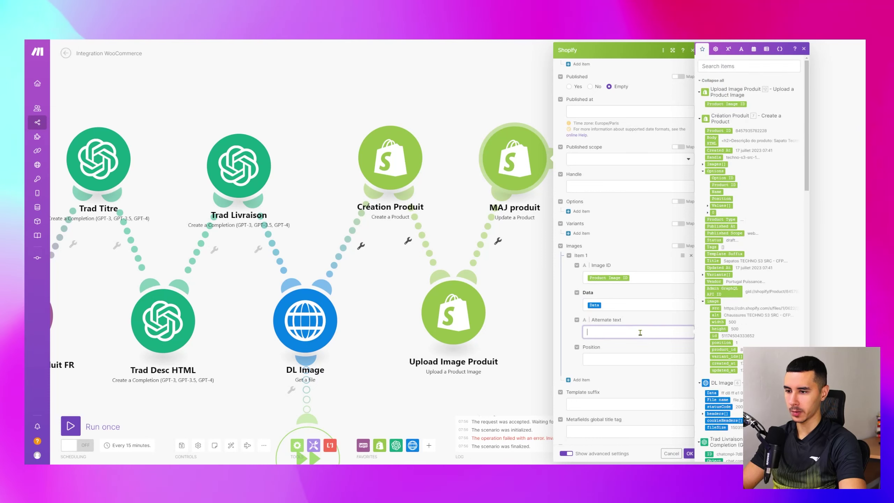
scroll(707, 148, down, 8)
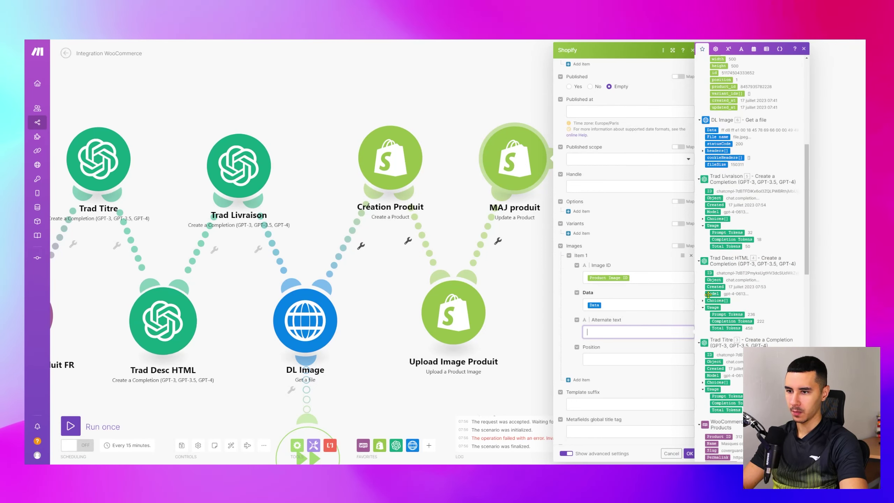
scroll(740, 275, down, 2)
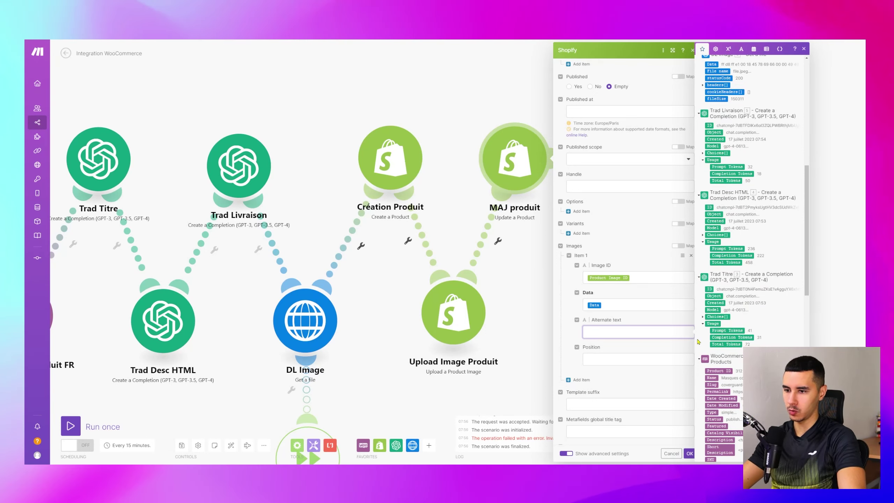
click(703, 317)
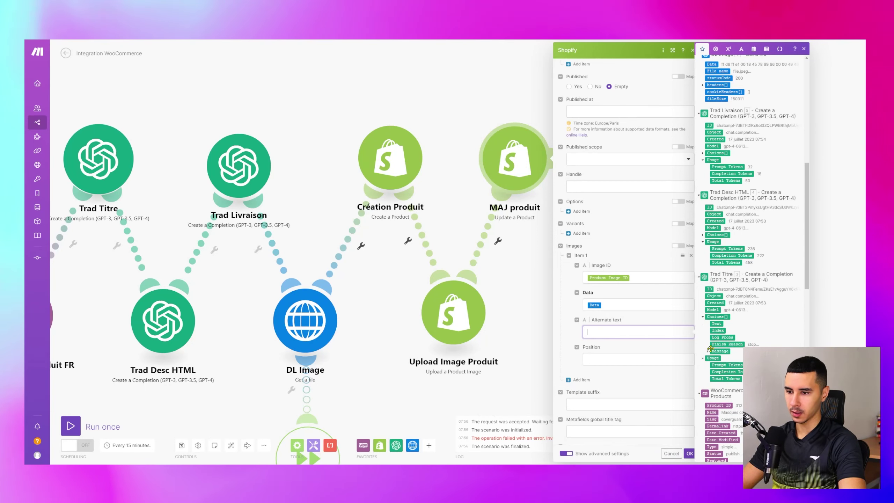
click(725, 365)
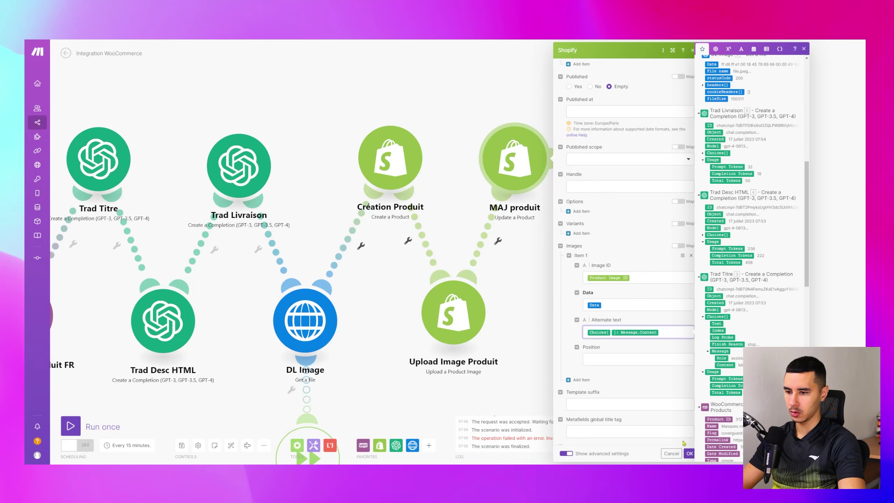
click(689, 453)
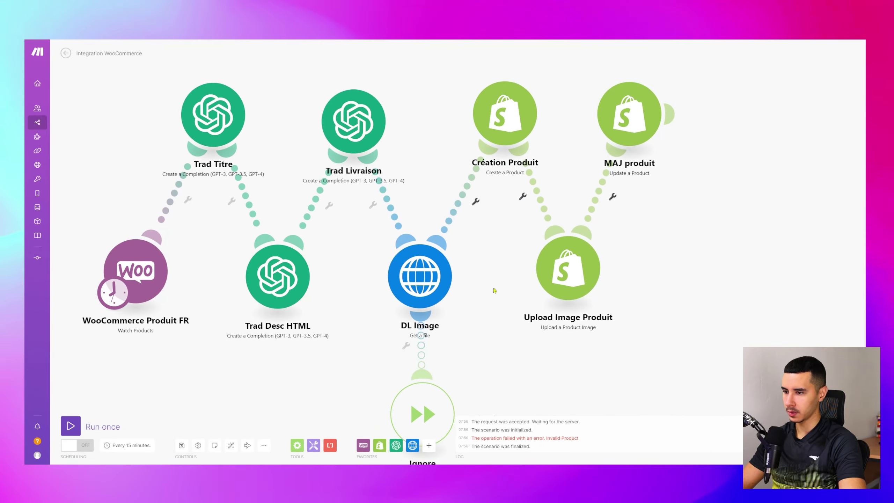
- Run the Integration WooCommerce scenario once
click(71, 426)
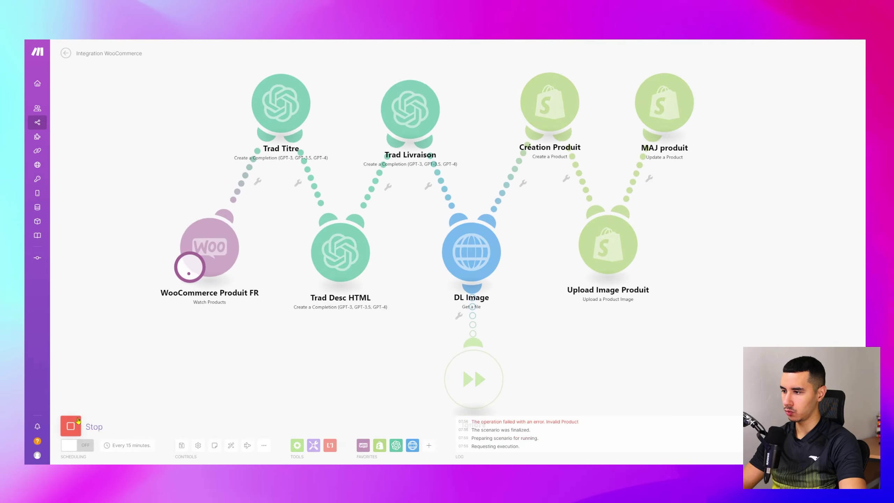